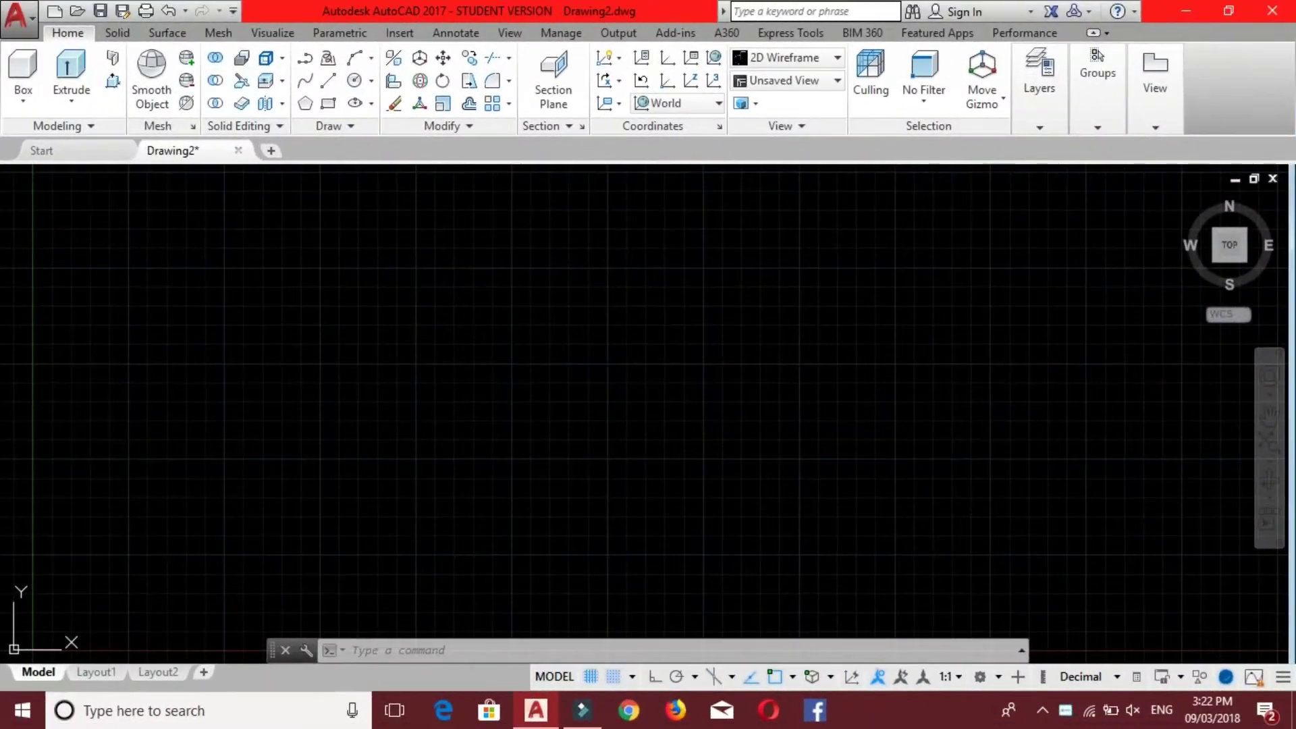
Cancel any pending command and start the LINE command (L).
{"action": "key", "text": "Escape"}
{"action": "key", "text": "Escape"}
{"action": "key", "text": "Escape"}
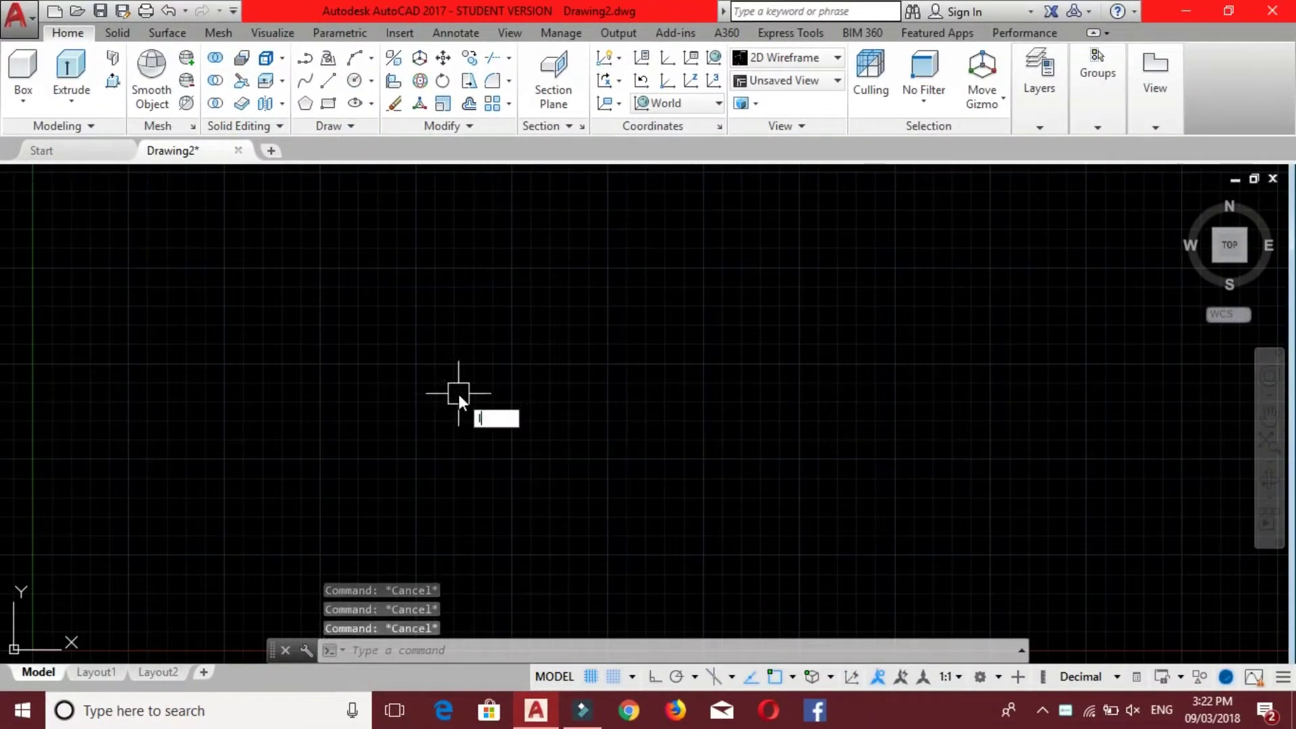
{"action": "type", "text": "L"}
{"action": "key", "text": "Return"}
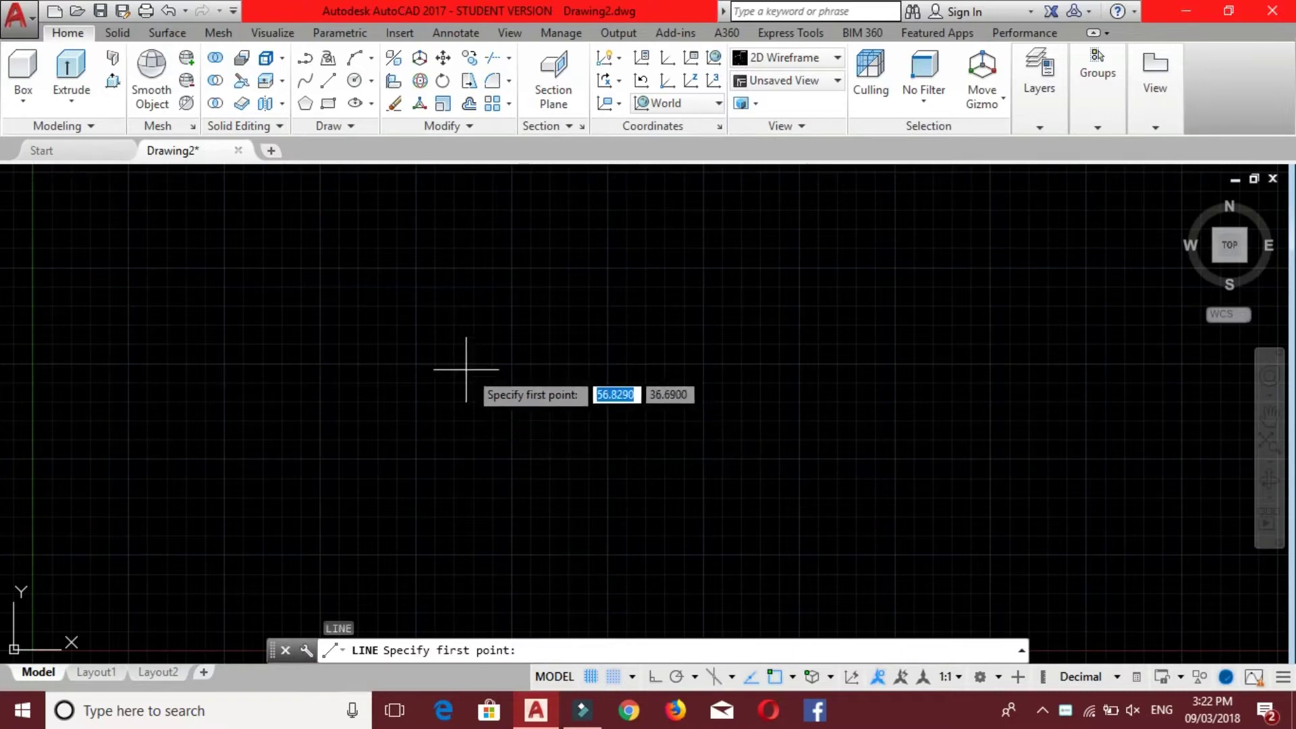
Begin the rim profile with ortho on: a 1-unit vertical edge, then a 0.4 horizontal segment.
{"action": "left_click", "coordinate": [472, 434]}
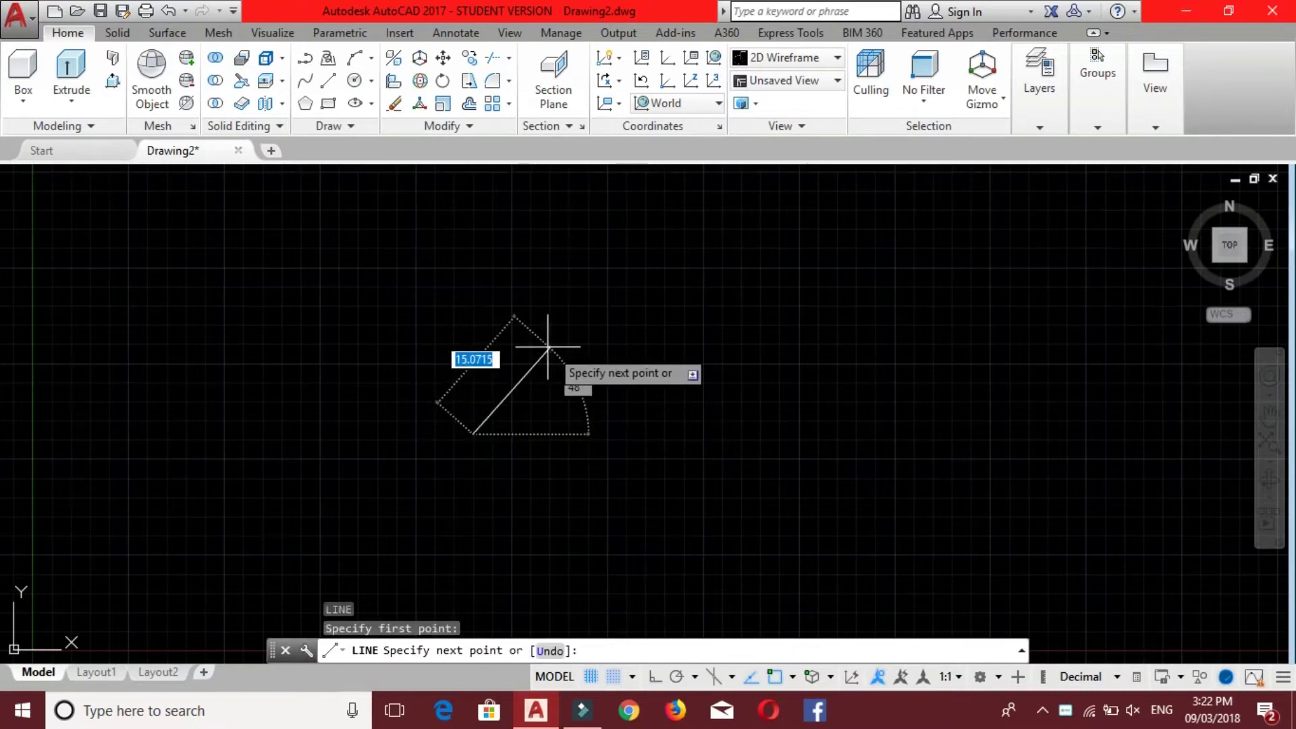
{"action": "left_click", "coordinate": [655, 677]}
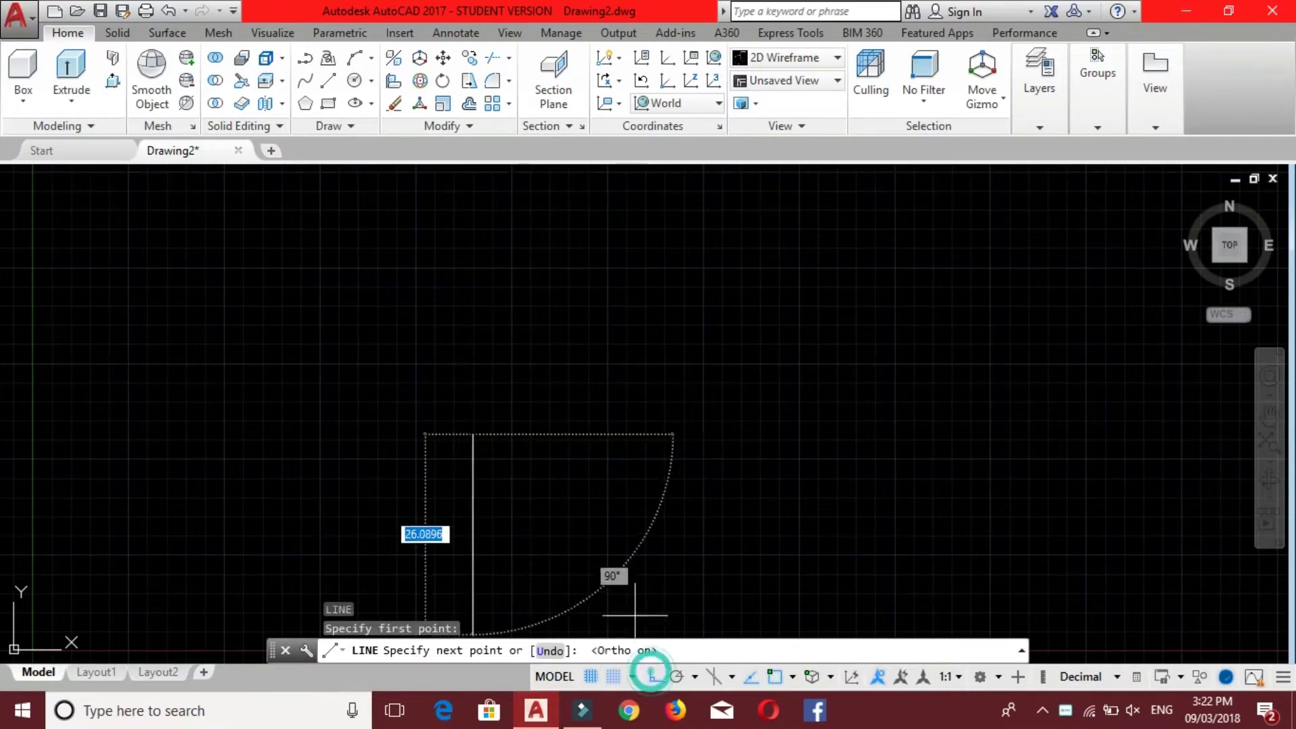
{"action": "type", "text": "1"}
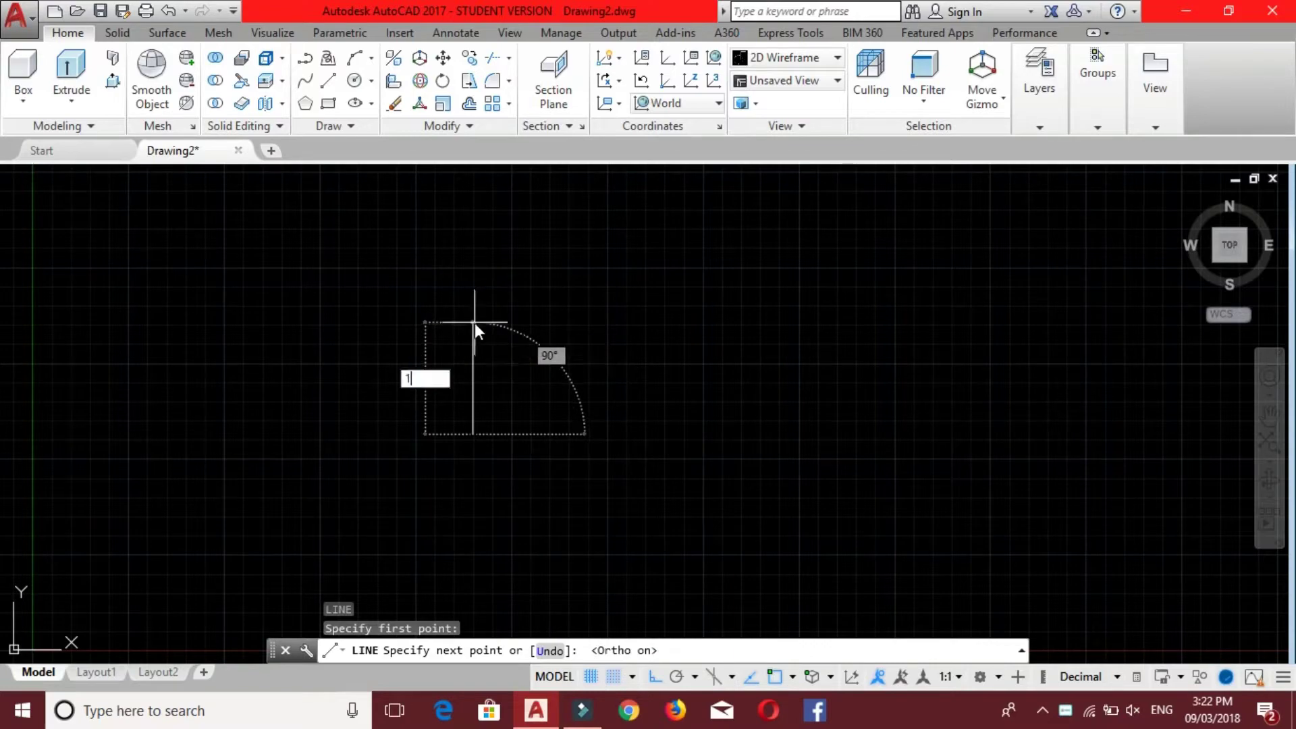
{"action": "key", "text": "Return"}
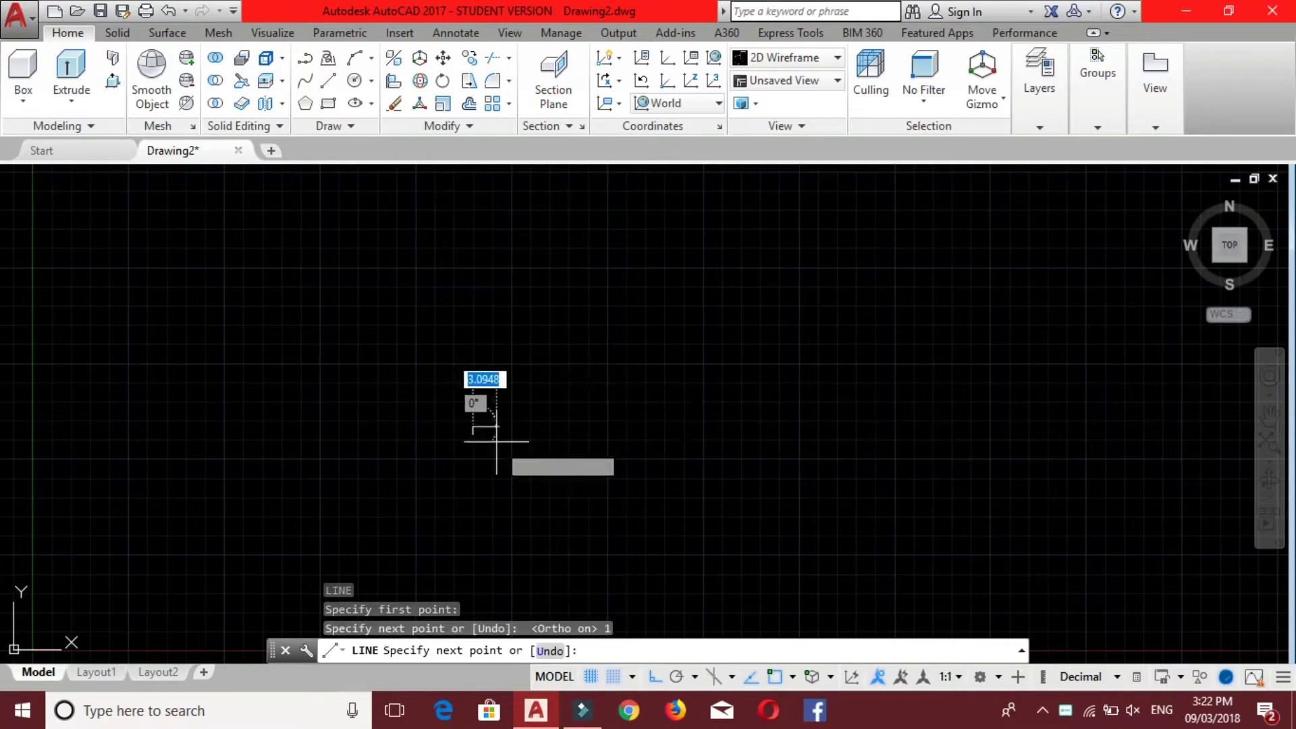
{"action": "scroll", "coordinate": [499, 425], "scroll_direction": "down", "scroll_amount": 1}
{"action": "scroll", "coordinate": [511, 422], "scroll_direction": "up", "scroll_amount": 2}
{"action": "scroll", "coordinate": [495, 434], "scroll_direction": "up", "scroll_amount": 4}
{"action": "middle_click_drag", "start_coordinate": [495, 434], "coordinate": [671, 448]}
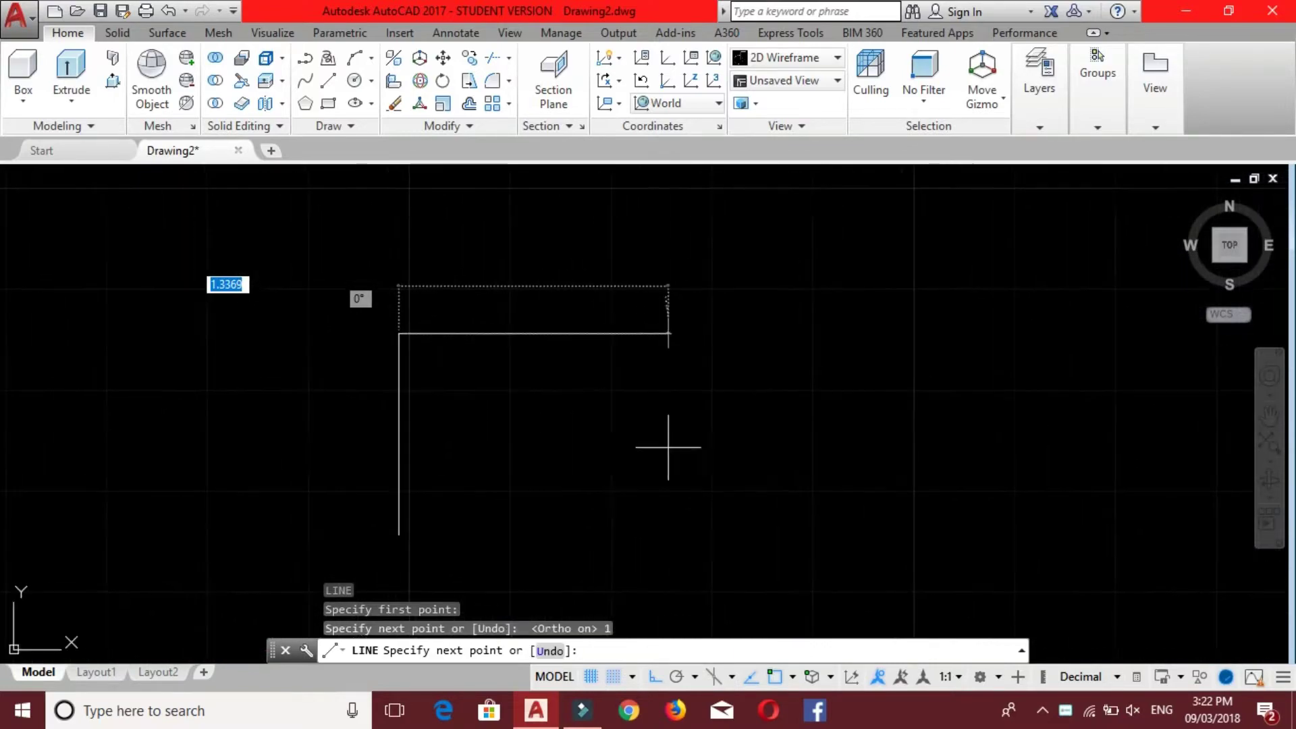
{"action": "scroll", "coordinate": [608, 439], "scroll_direction": "down", "scroll_amount": 2}
{"action": "middle_click_drag", "start_coordinate": [587, 434], "coordinate": [590, 423]}
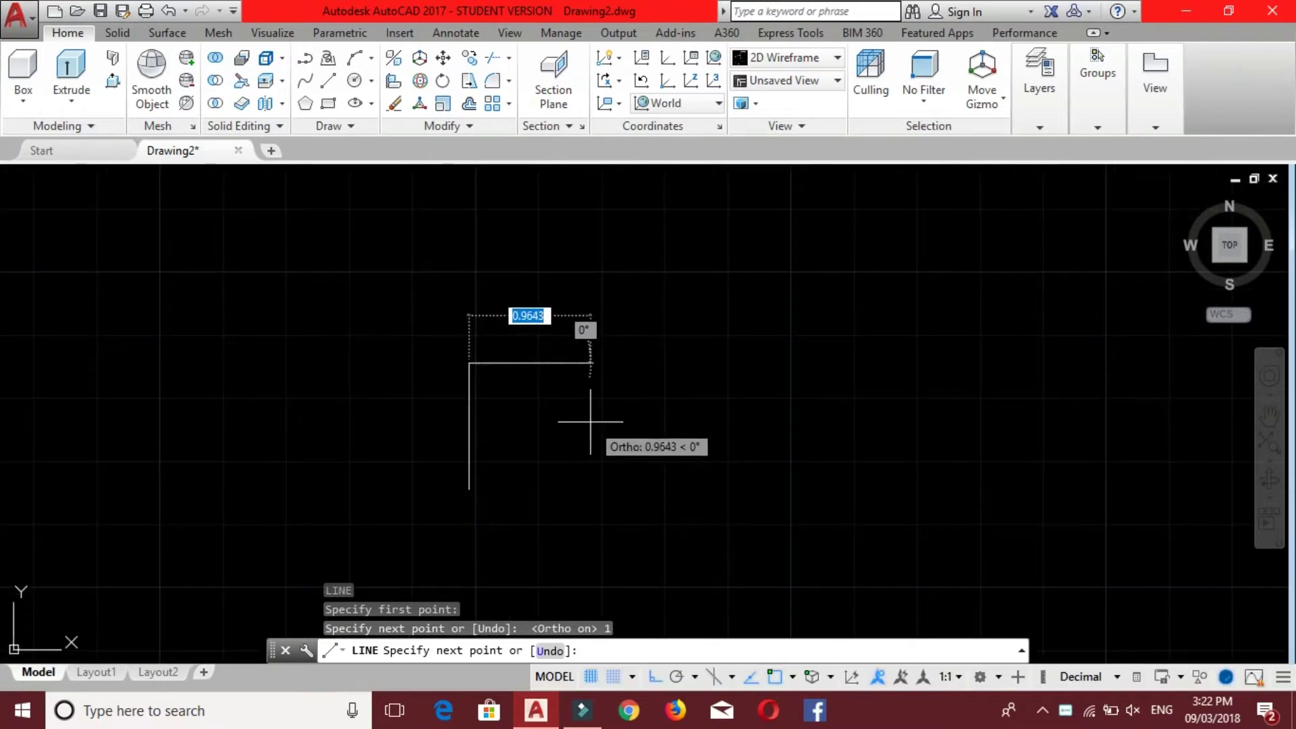
{"action": "type", "text": ".4"}
{"action": "key", "text": "Return"}
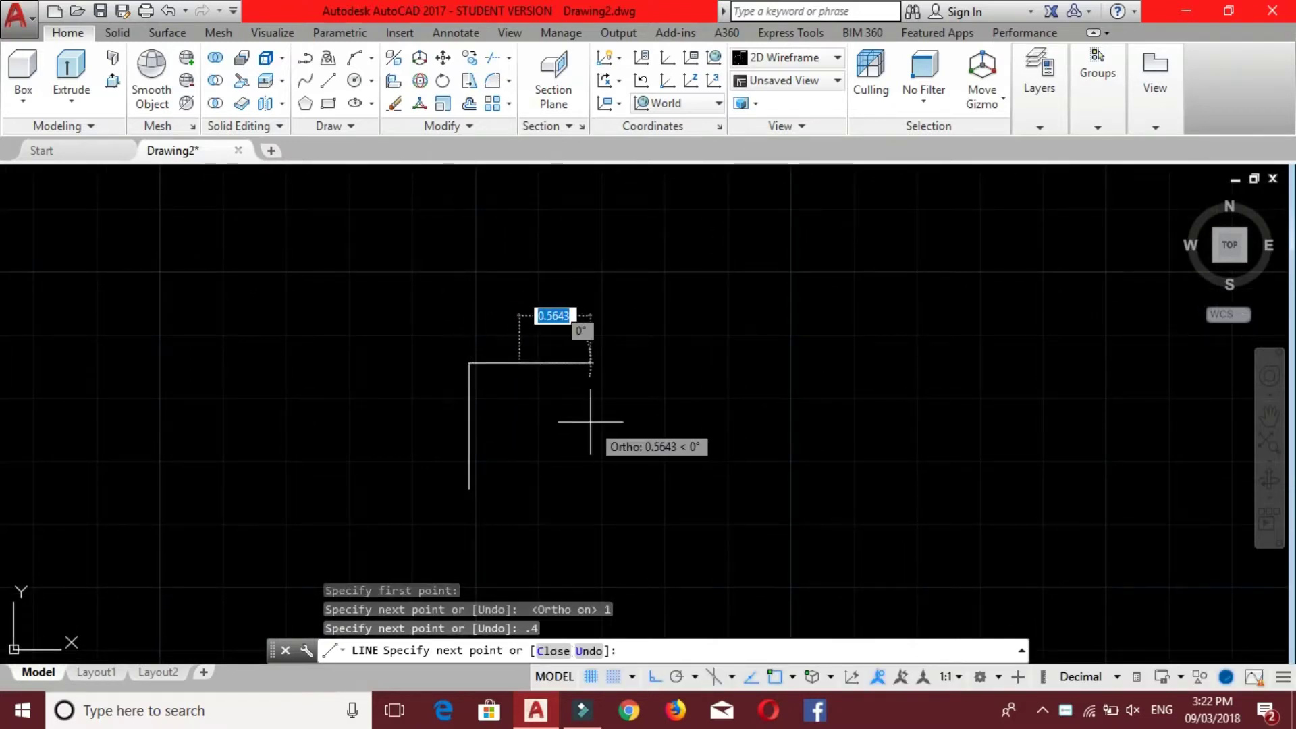
Draw the first groove: 0.9 at 300°, 1-unit bottom, 0.9 at 60°, then 0.4 top.
{"action": "key", "text": "F8"}
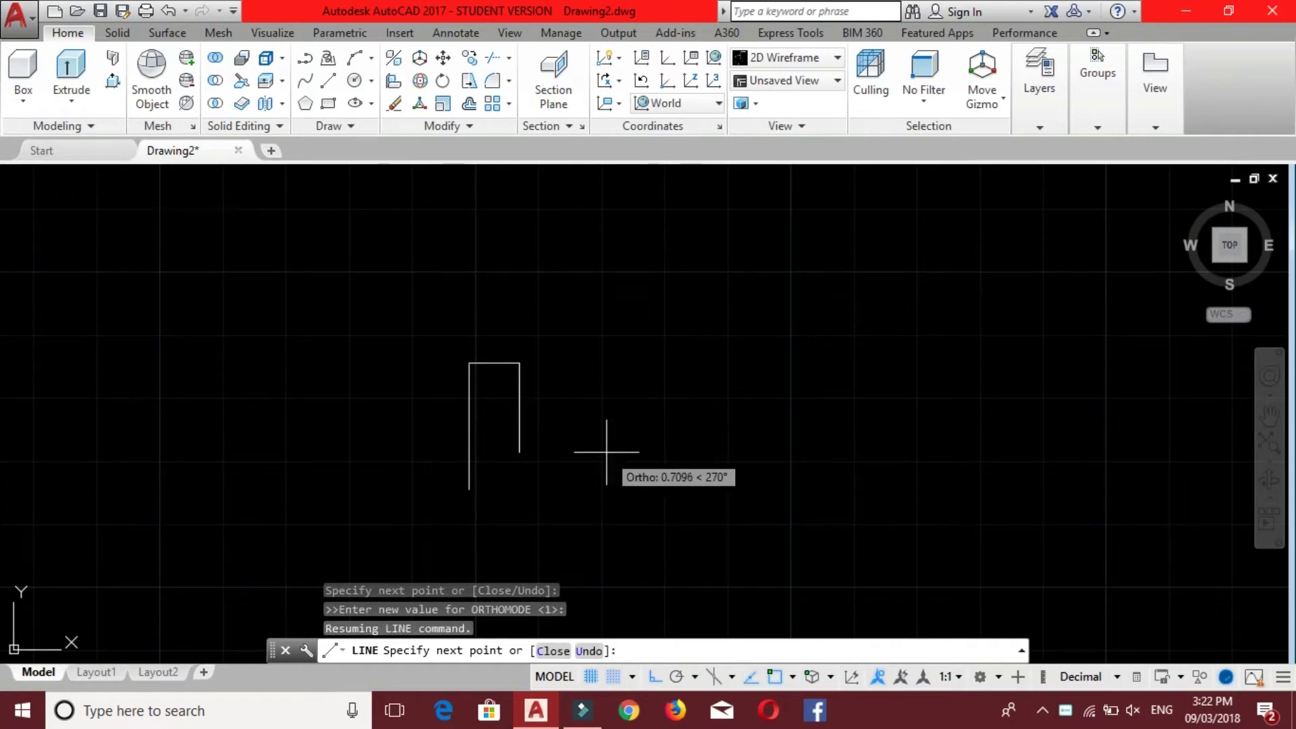
{"action": "type", "text": ".9"}
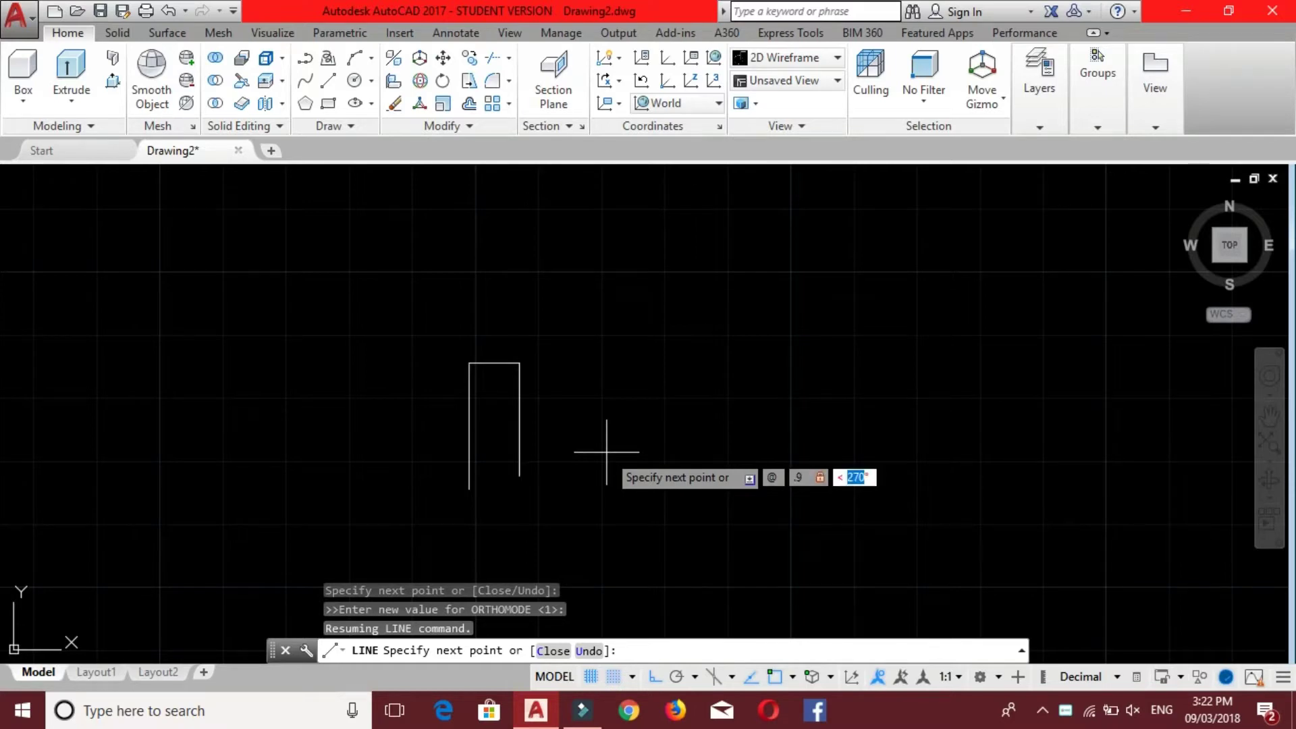
{"action": "key", "text": "Return"}
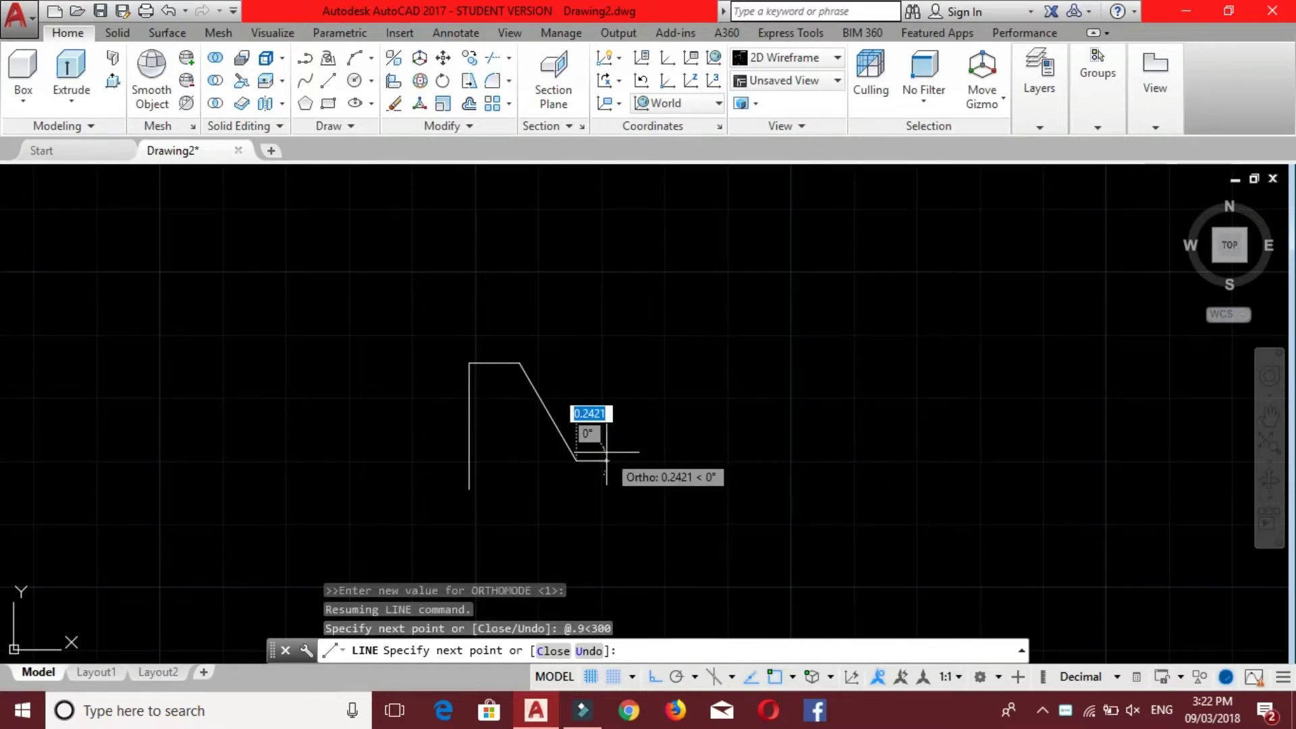
{"action": "type", "text": "1"}
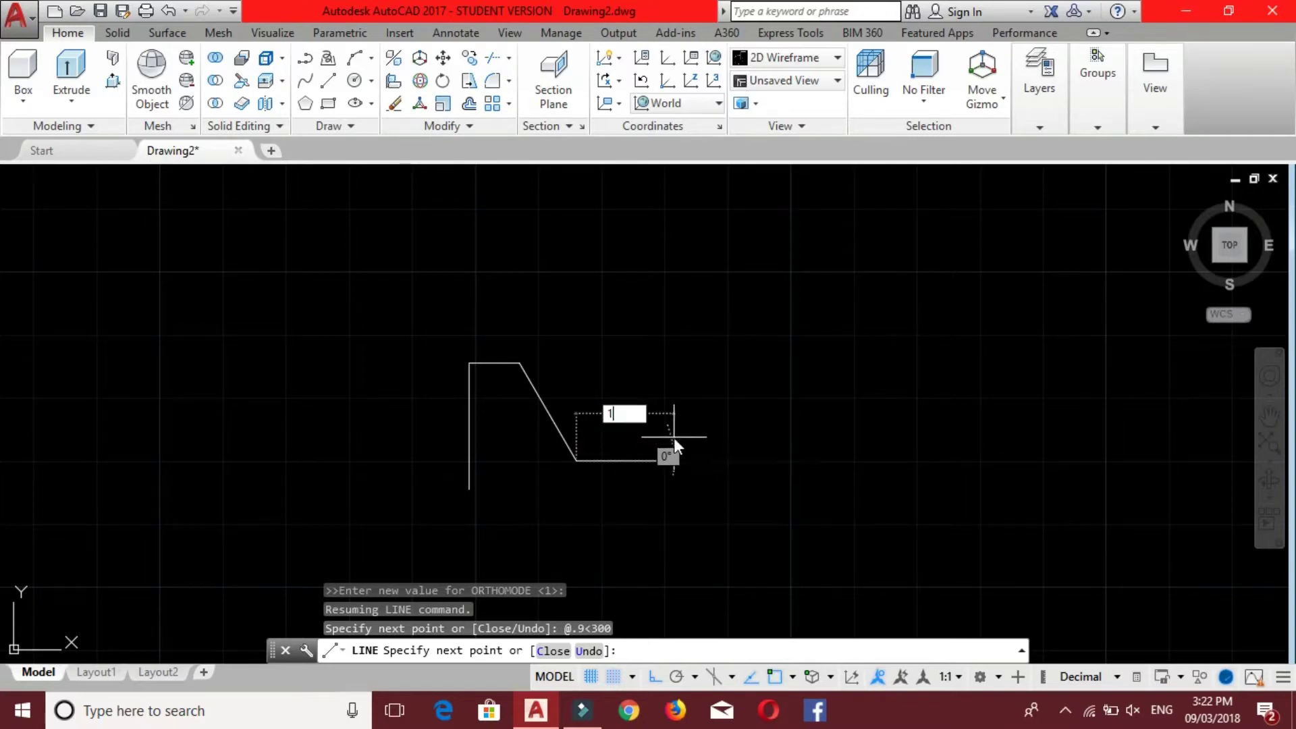
{"action": "key", "text": "Return"}
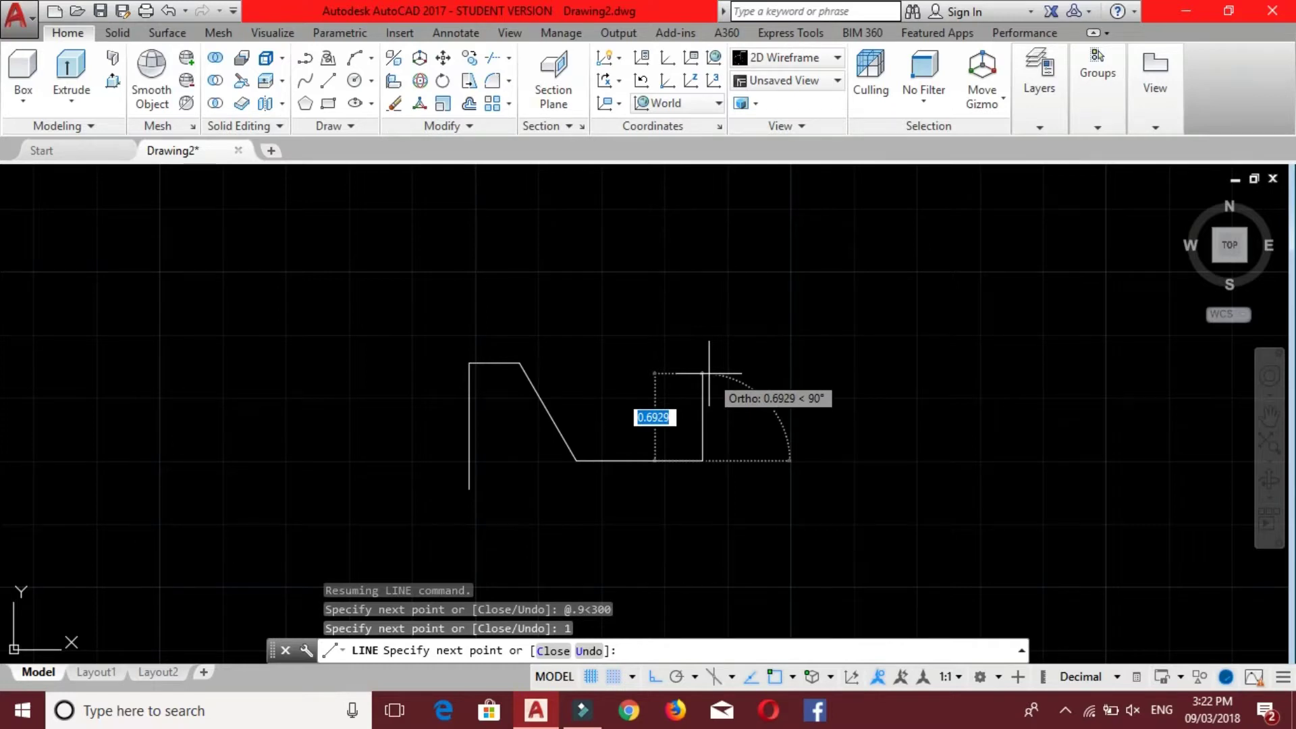
{"action": "key", "text": "F8"}
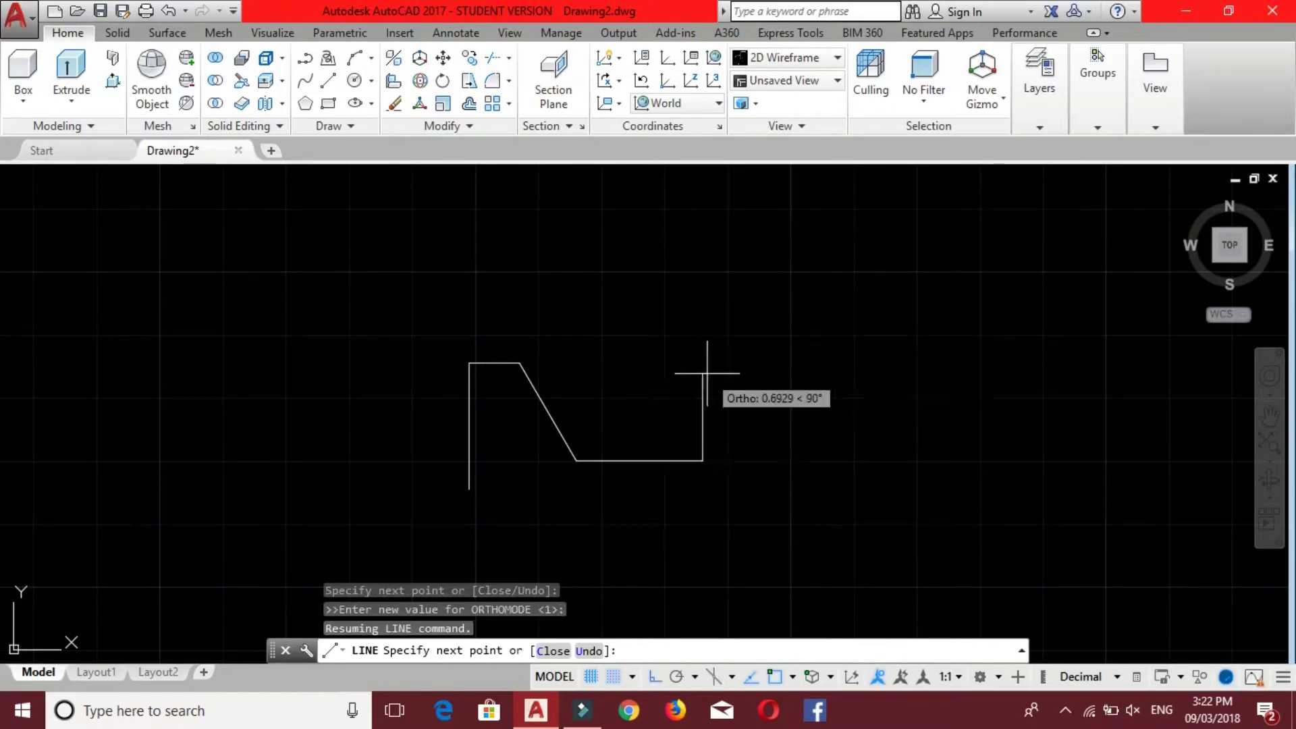
{"action": "type", "text": ".9"}
{"action": "type", "text": "60"}
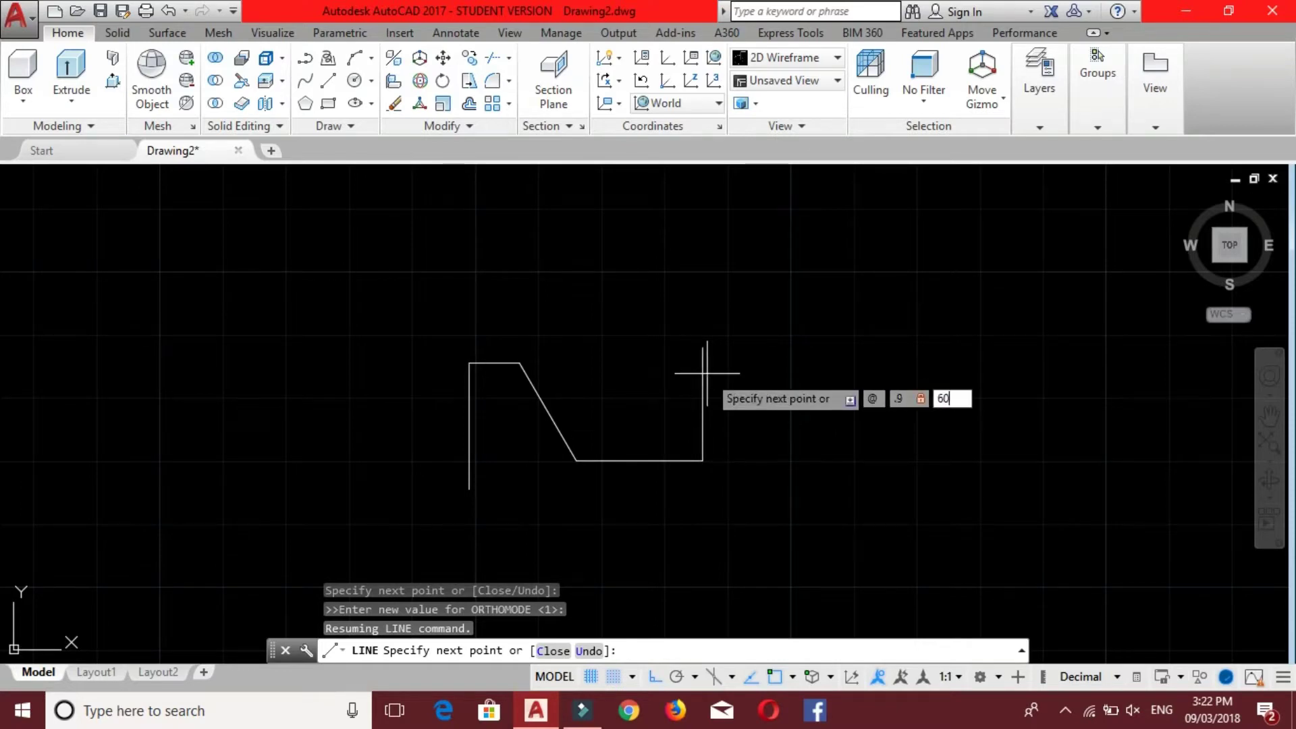
{"action": "key", "text": "Return"}
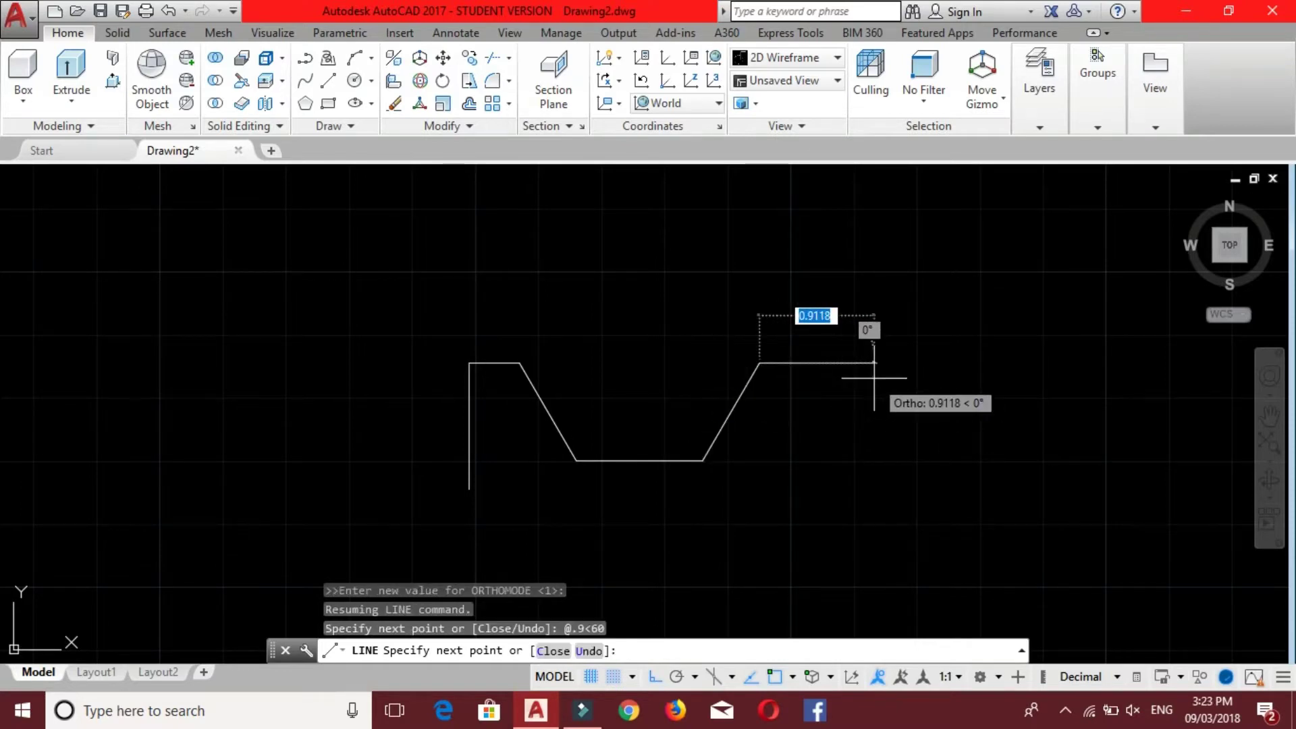
{"action": "type", "text": ".4"}
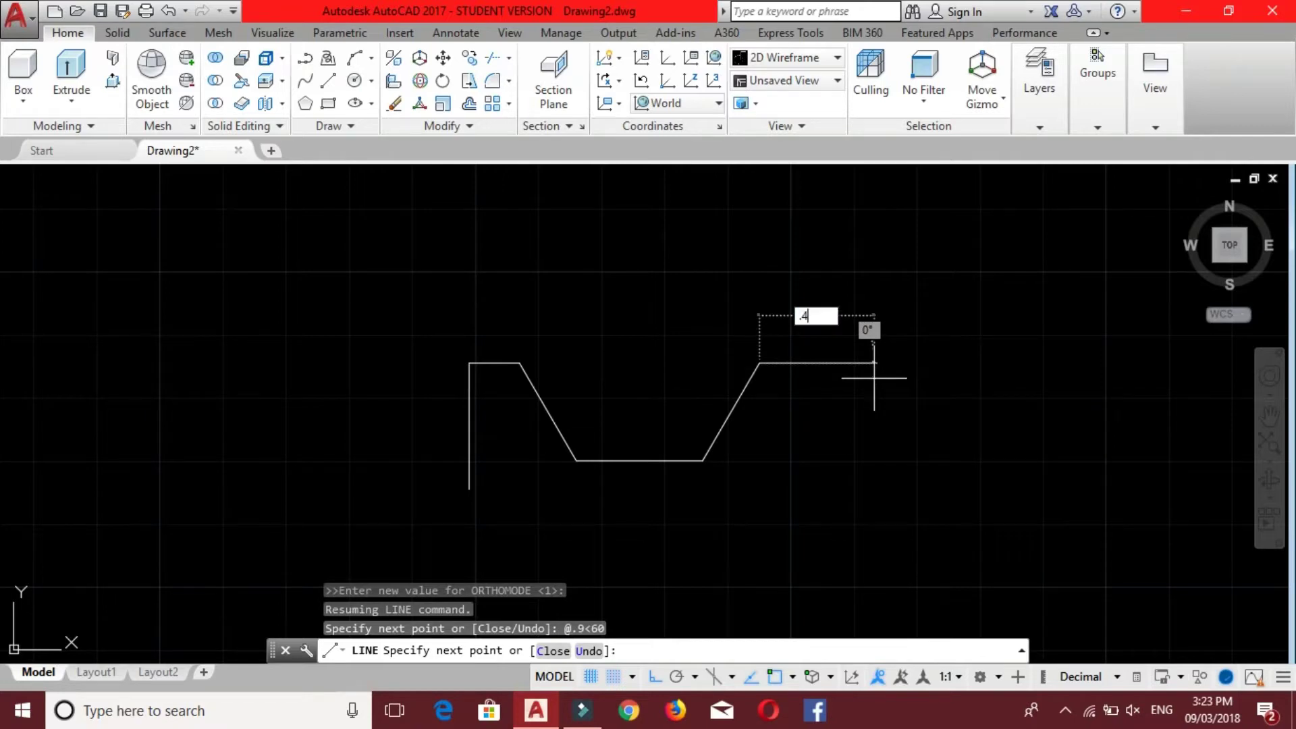
{"action": "key", "text": "Return"}
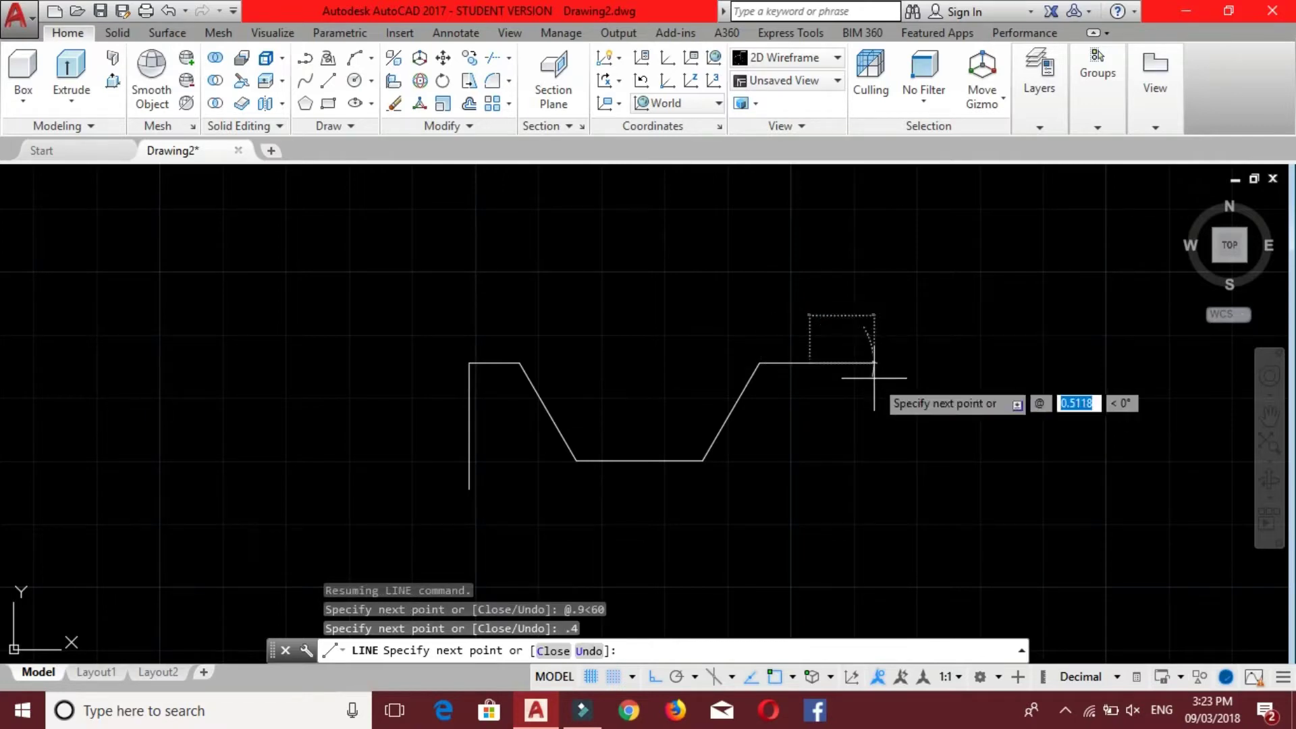
Draw the second groove: 0.9 at 300°, 1-unit bottom, and a 0.9 flank at 60°.
{"action": "type", "text": ".9"}
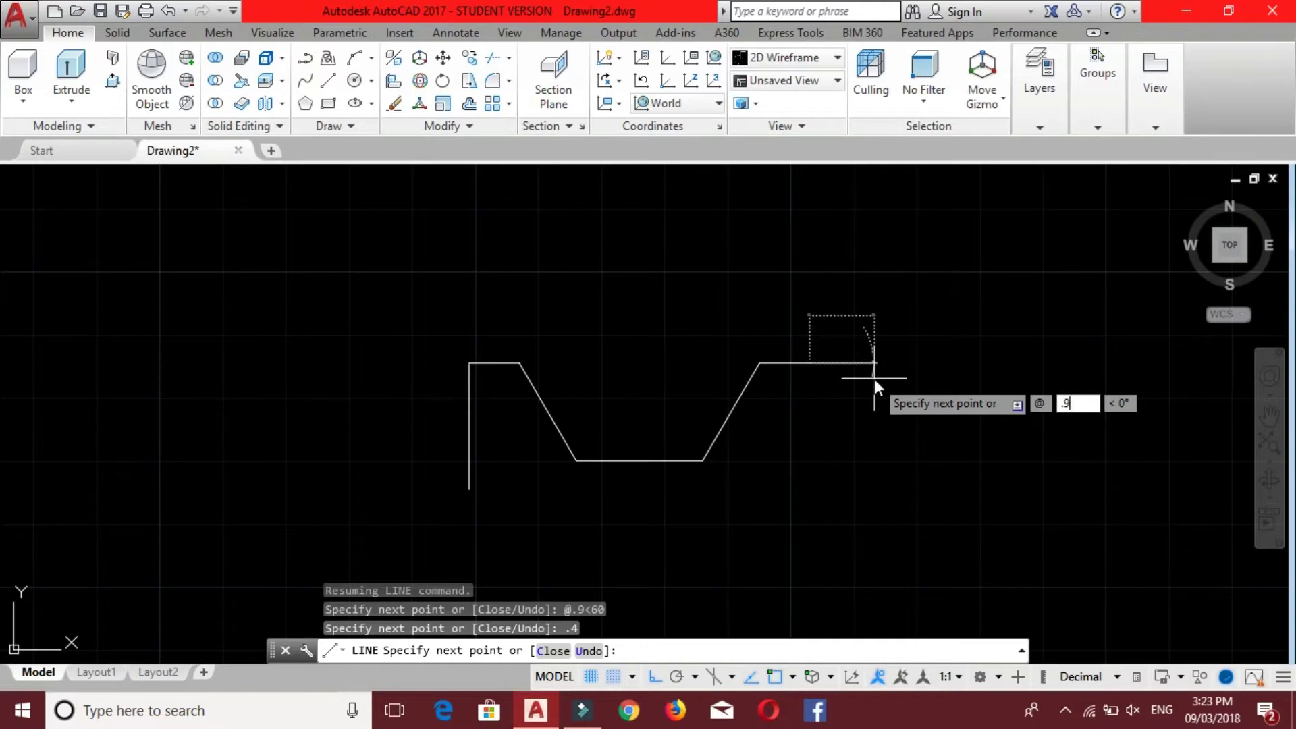
{"action": "key", "text": "Tab"}
{"action": "type", "text": "300"}
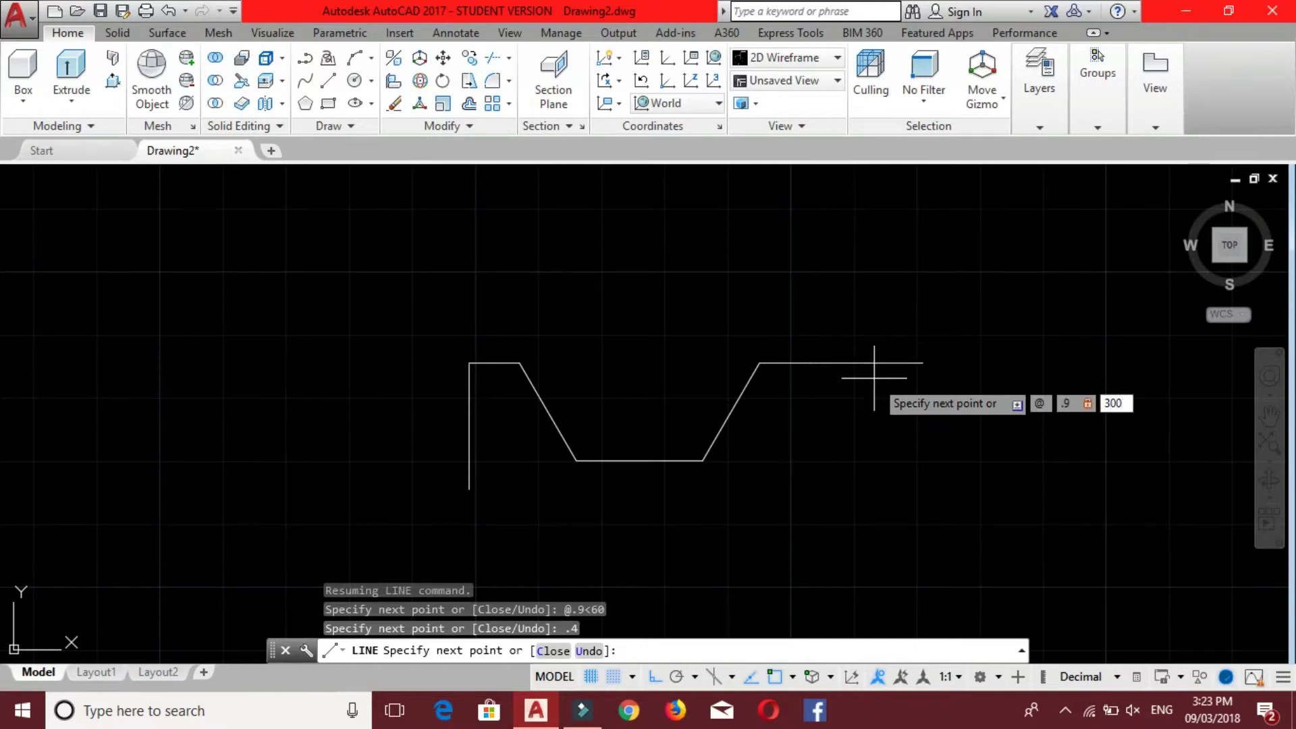
{"action": "key", "text": "Return"}
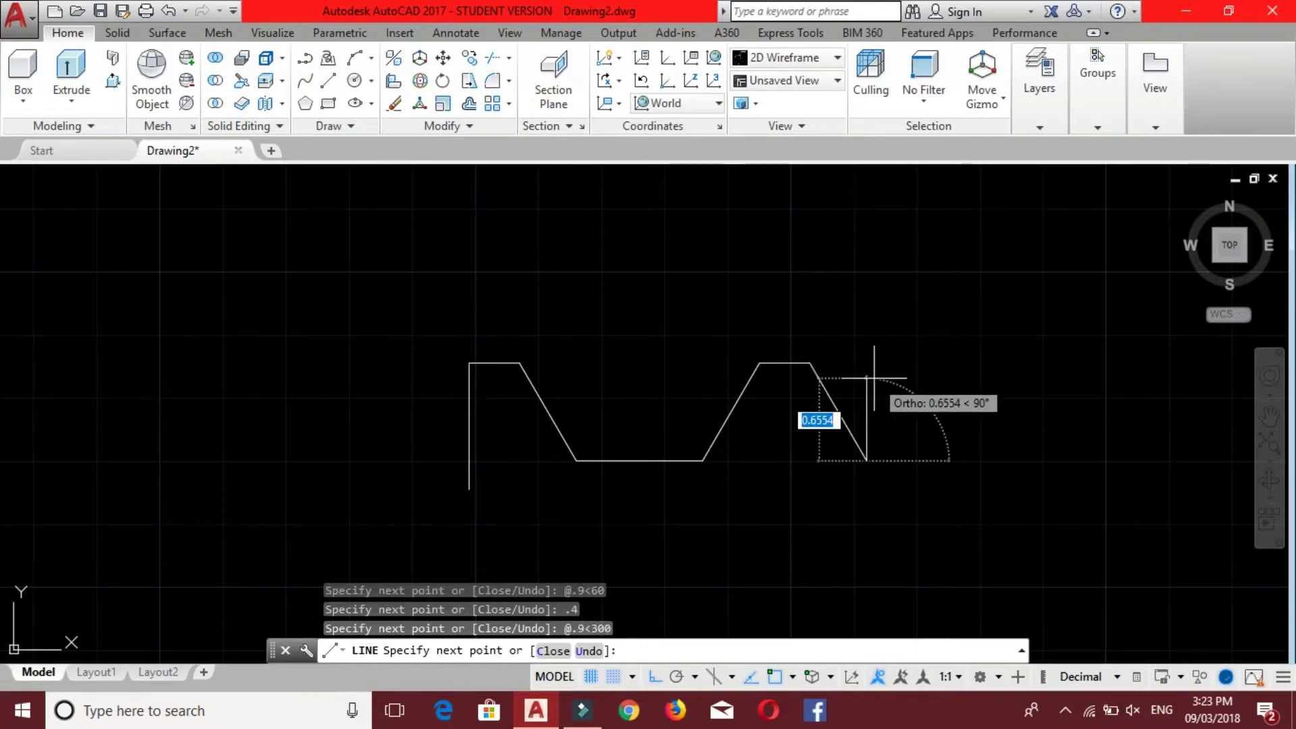
{"action": "type", "text": "1"}
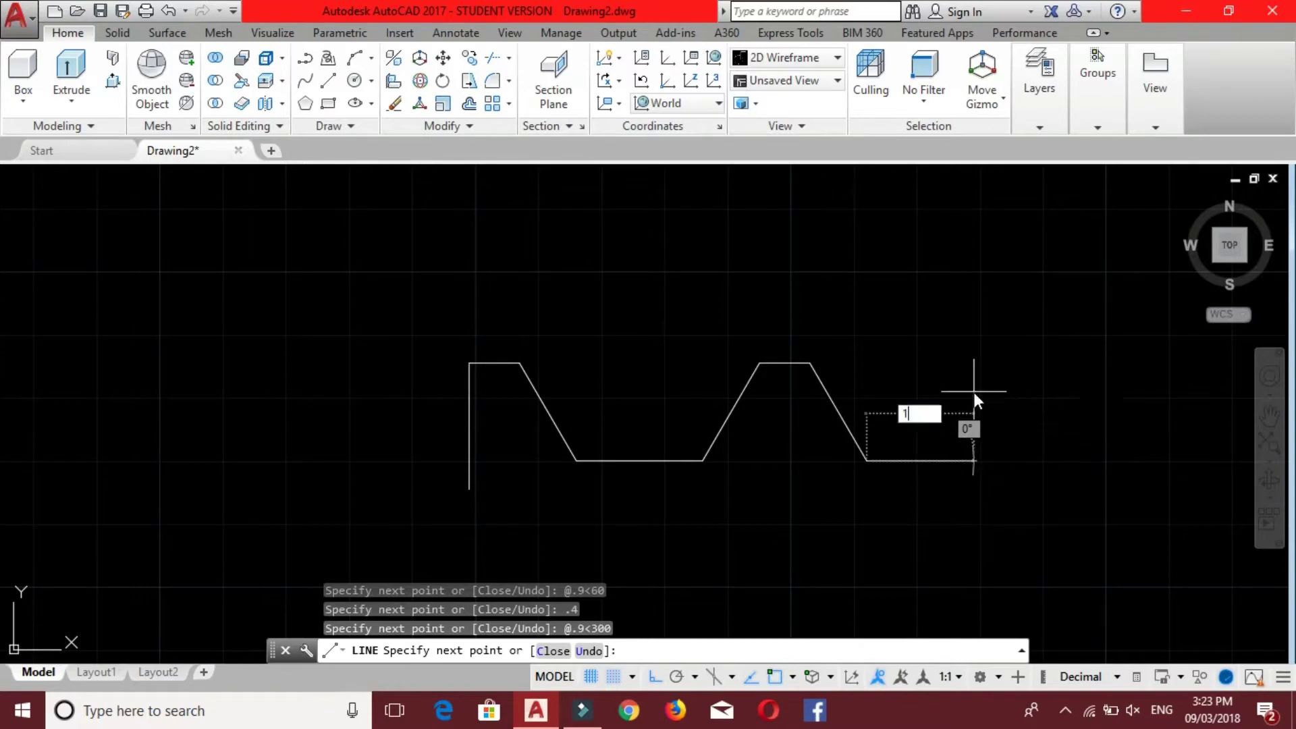
{"action": "key", "text": "Return"}
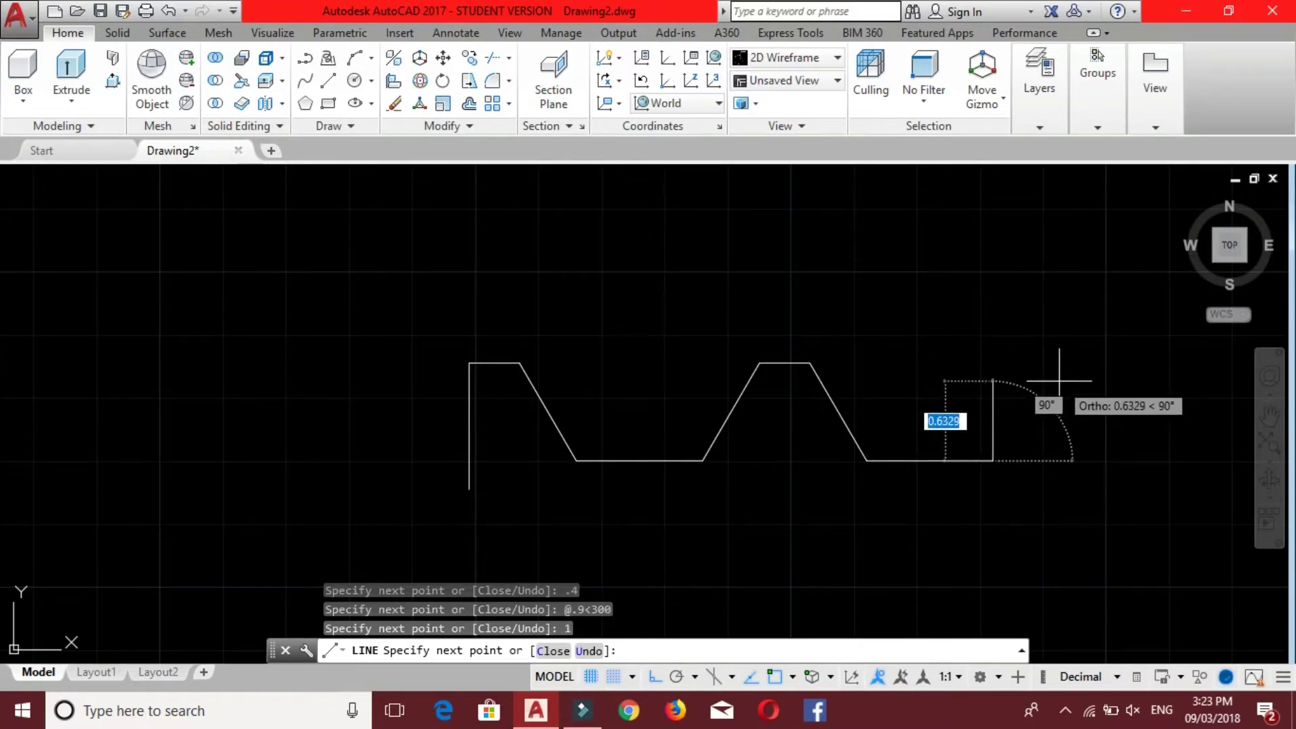
{"action": "key", "text": "F8"}
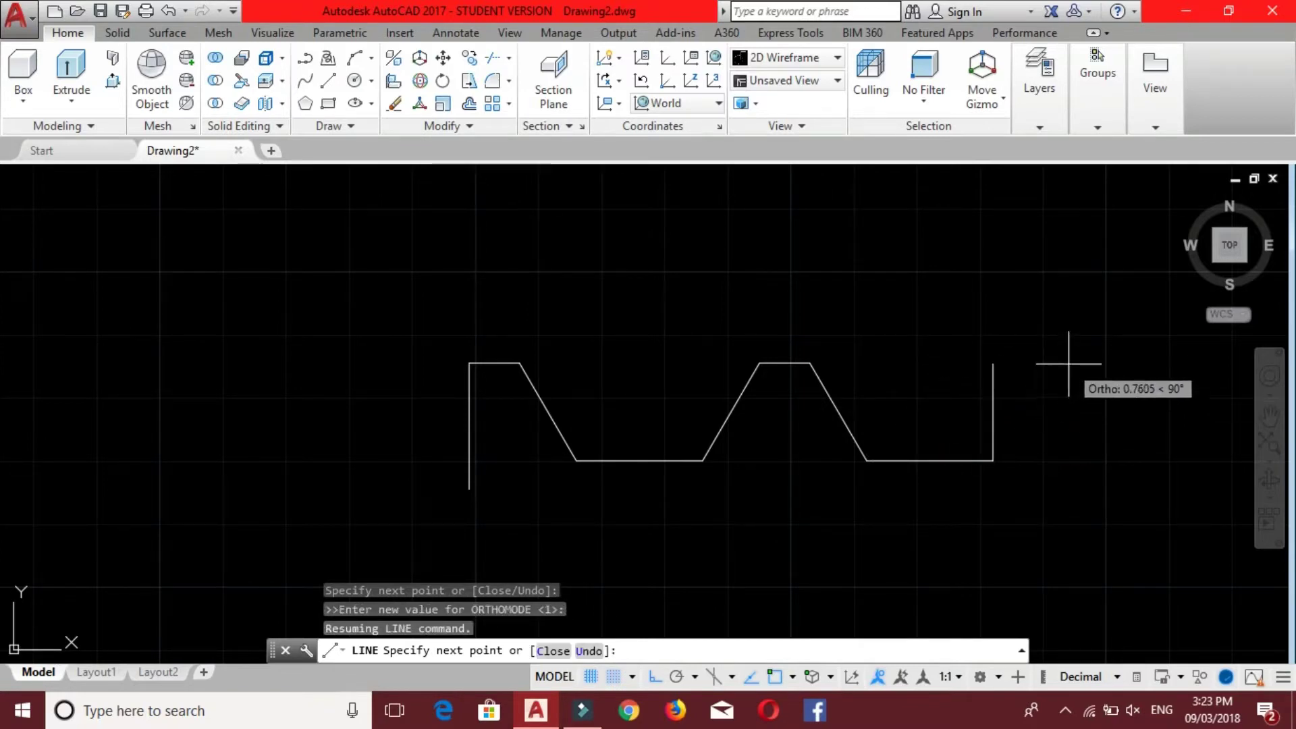
{"action": "type", "text": ".9"}
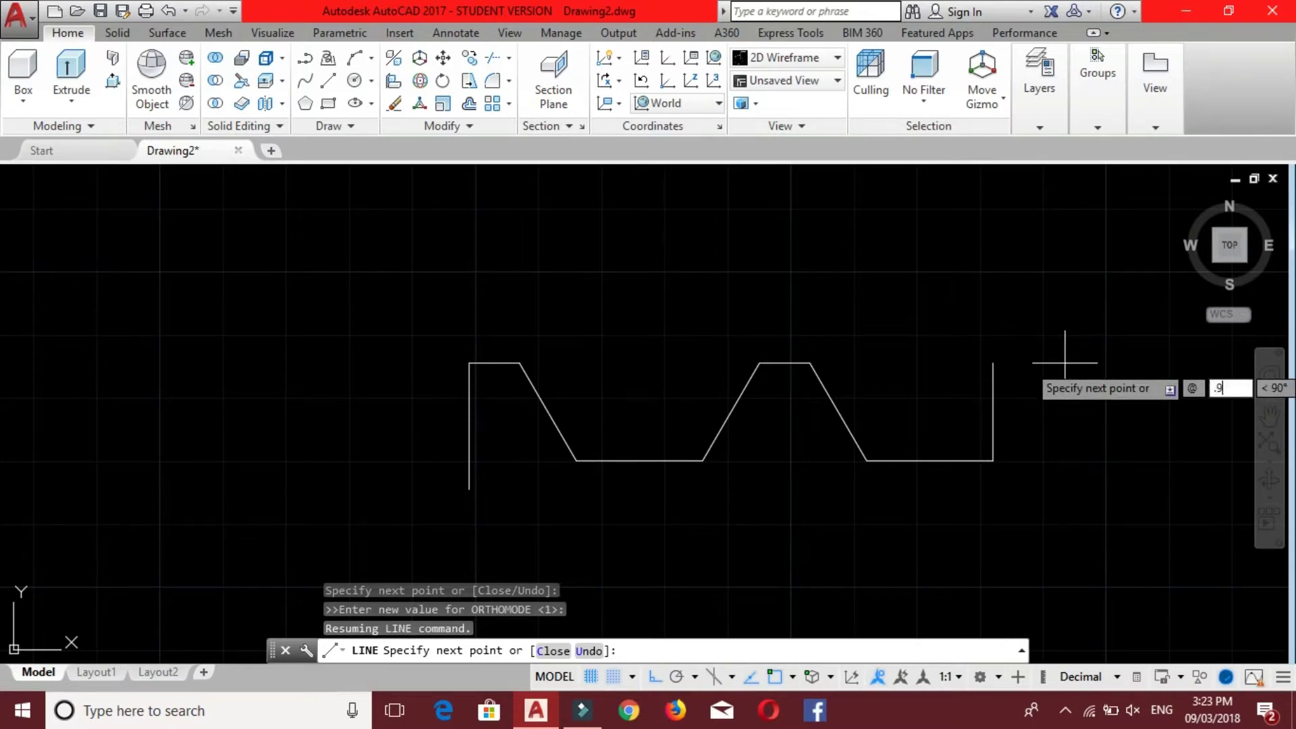
{"action": "key", "text": "Tab"}
{"action": "type", "text": "60"}
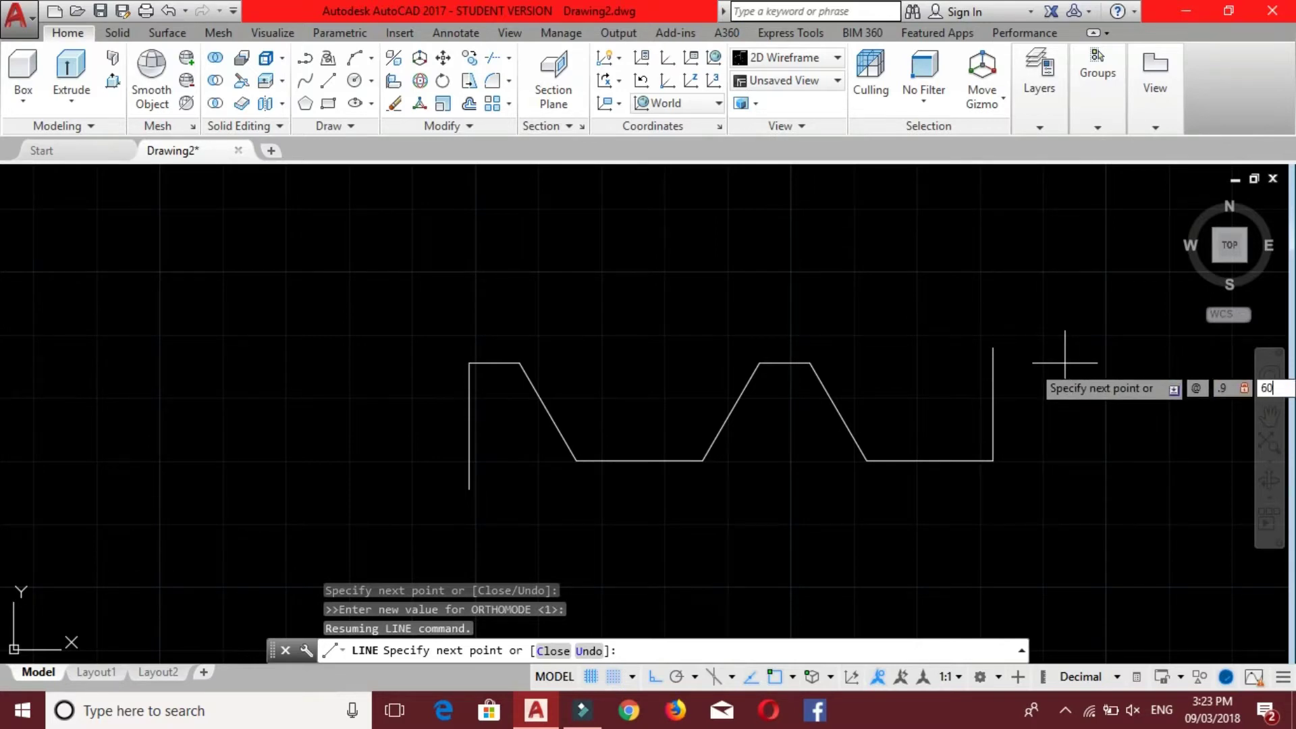
{"action": "key", "text": "Return"}
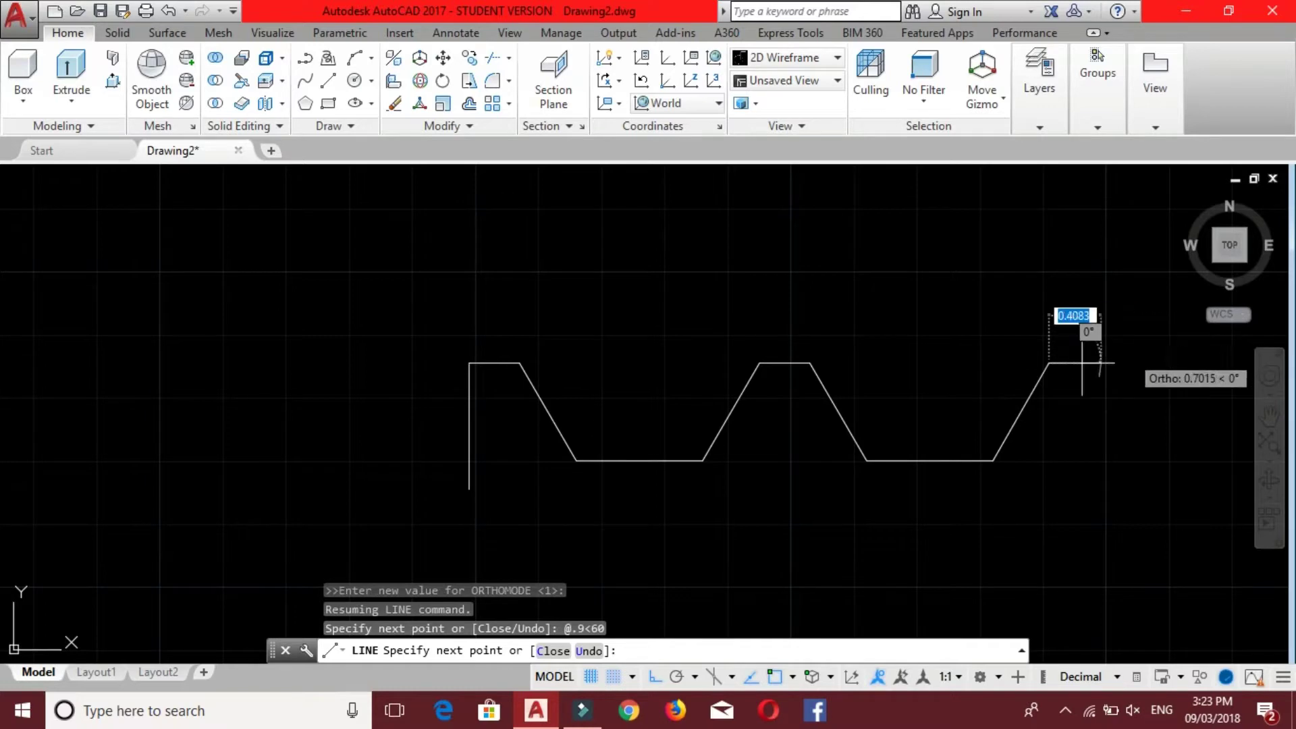
Add a 0.4 top segment and 1-unit vertical edge, then close the outline.
{"action": "middle_click_drag", "start_coordinate": [1057, 363], "coordinate": [847, 363]}
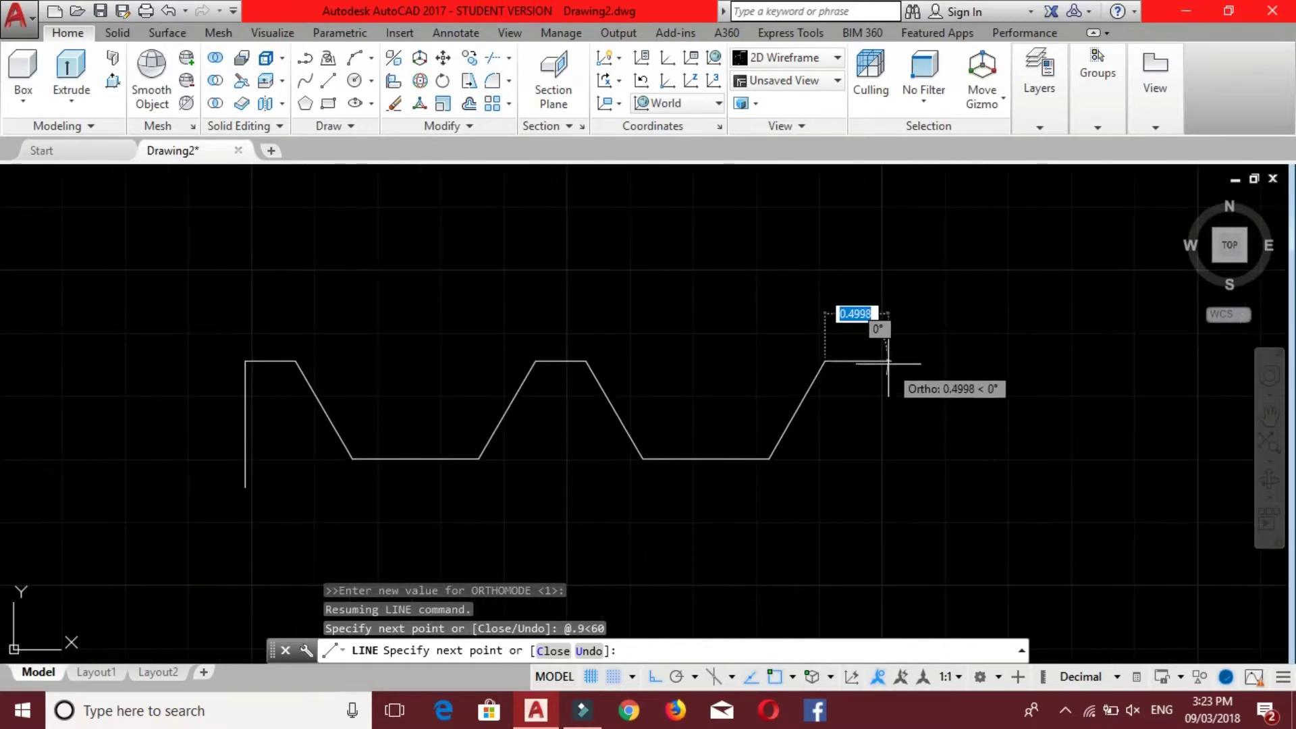
{"action": "type", "text": ".4"}
{"action": "key", "text": "Return"}
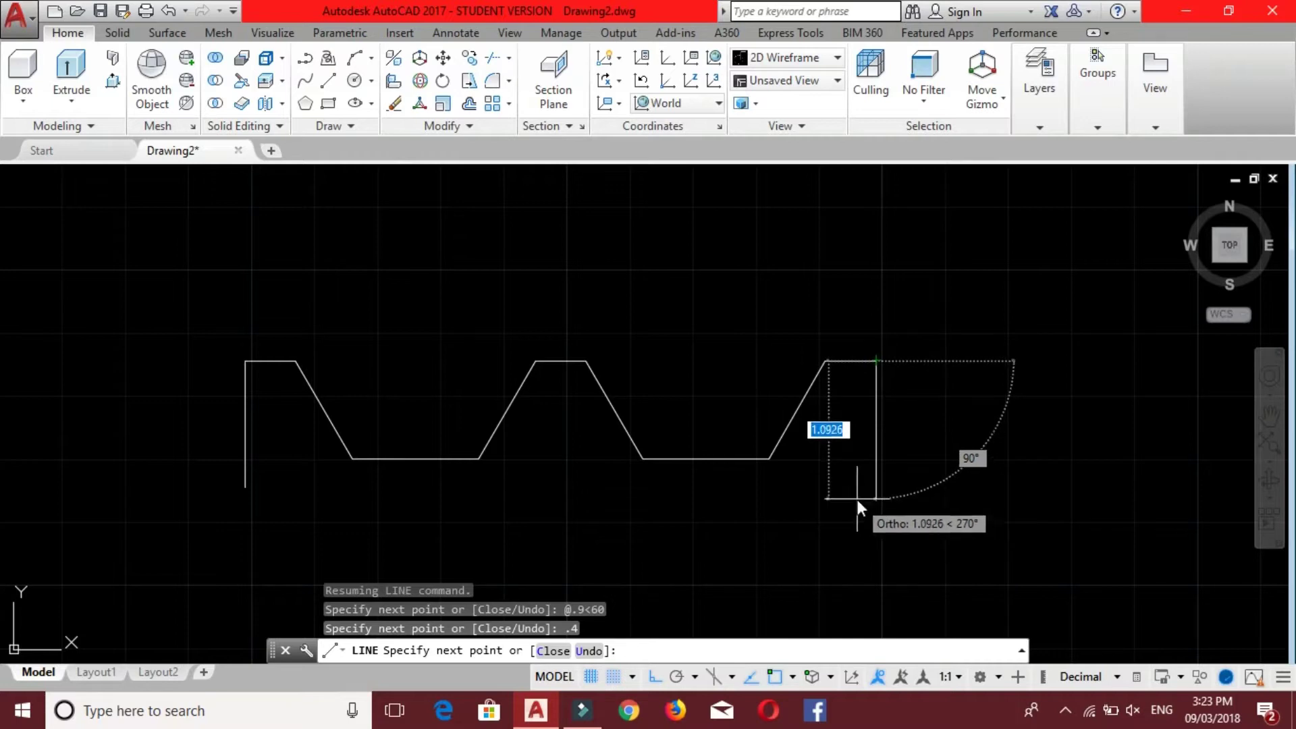
{"action": "type", "text": "1"}
{"action": "key", "text": "Return"}
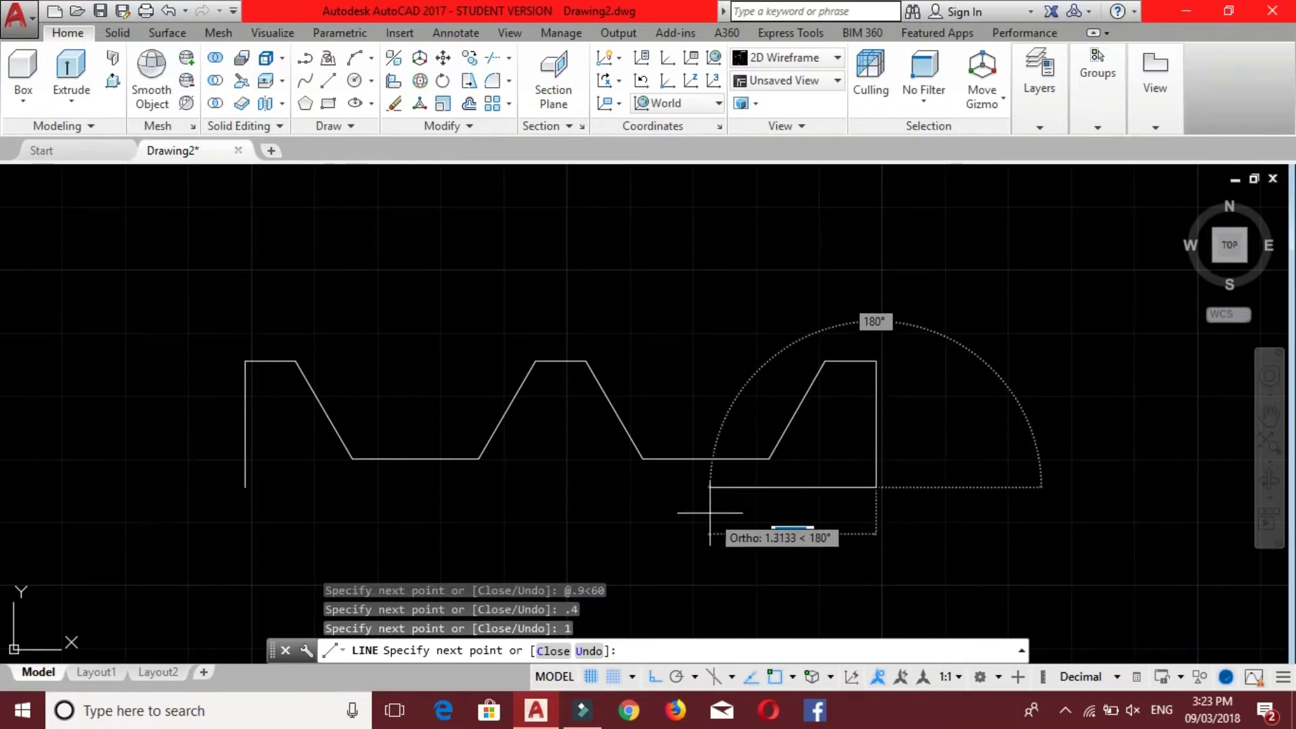
{"action": "type", "text": "c"}
{"action": "key", "text": "Return"}
{"action": "mouse_move", "coordinate": [630, 497]}
{"action": "middle_mouse_down"}
{"action": "mouse_move", "coordinate": [674, 432]}
{"action": "mouse_move", "coordinate": [661, 414]}
{"action": "middle_mouse_up"}
{"action": "scroll", "coordinate": [671, 439], "scroll_direction": "down", "scroll_amount": 2}
{"action": "key", "text": "Escape"}
{"action": "key", "text": "Escape"}
{"action": "key", "text": "Escape"}
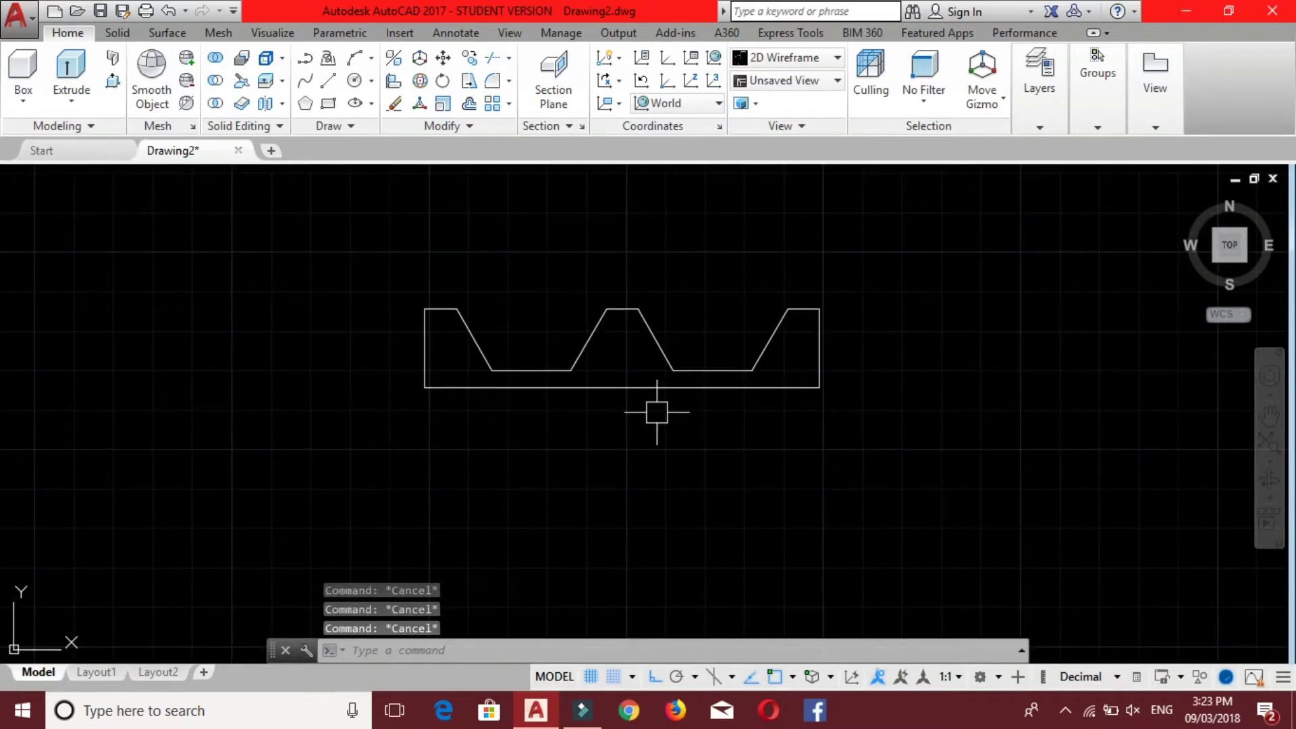
Draw a 12.25-long vertical web line straight down from the rim's bottom edge.
{"action": "type", "text": "L"}
{"action": "key", "text": "Return"}
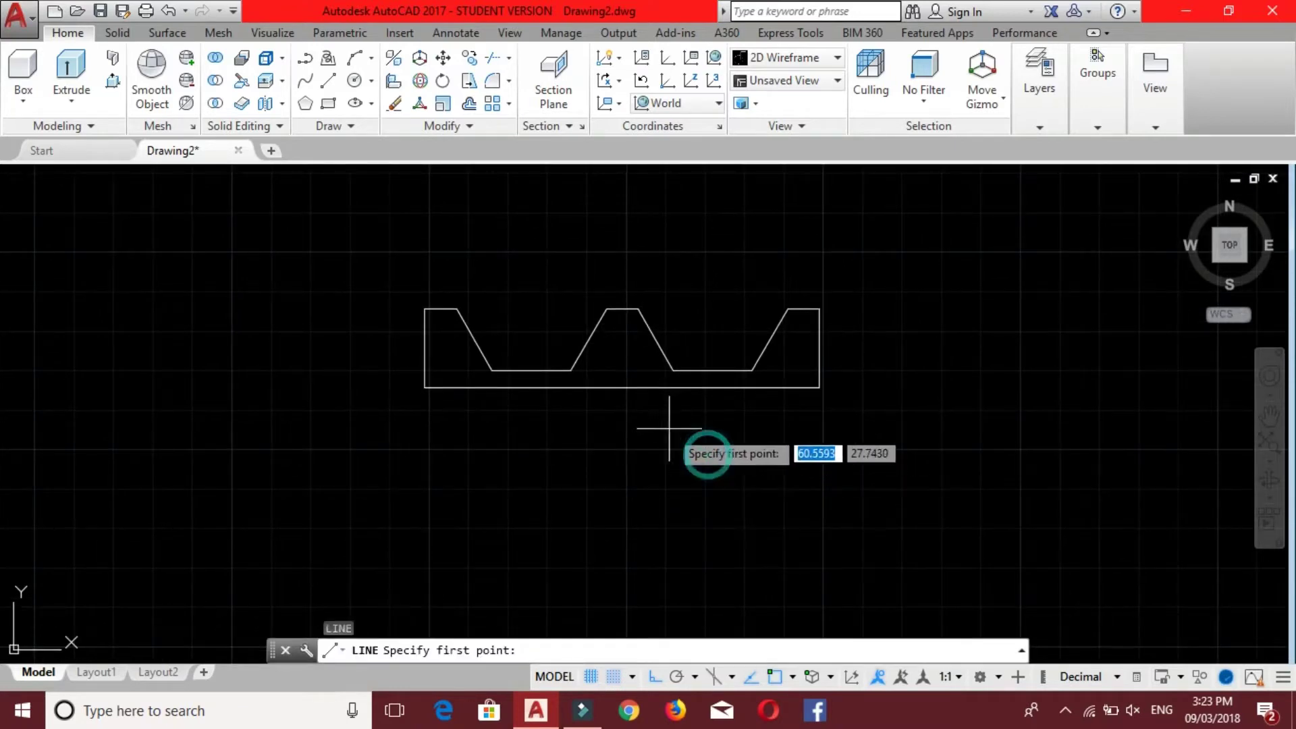
{"action": "left_click", "coordinate": [622, 387]}
{"action": "scroll", "coordinate": [616, 496], "scroll_direction": "down", "scroll_amount": 4}
{"action": "middle_click_drag", "start_coordinate": [617, 496], "coordinate": [611, 322]}
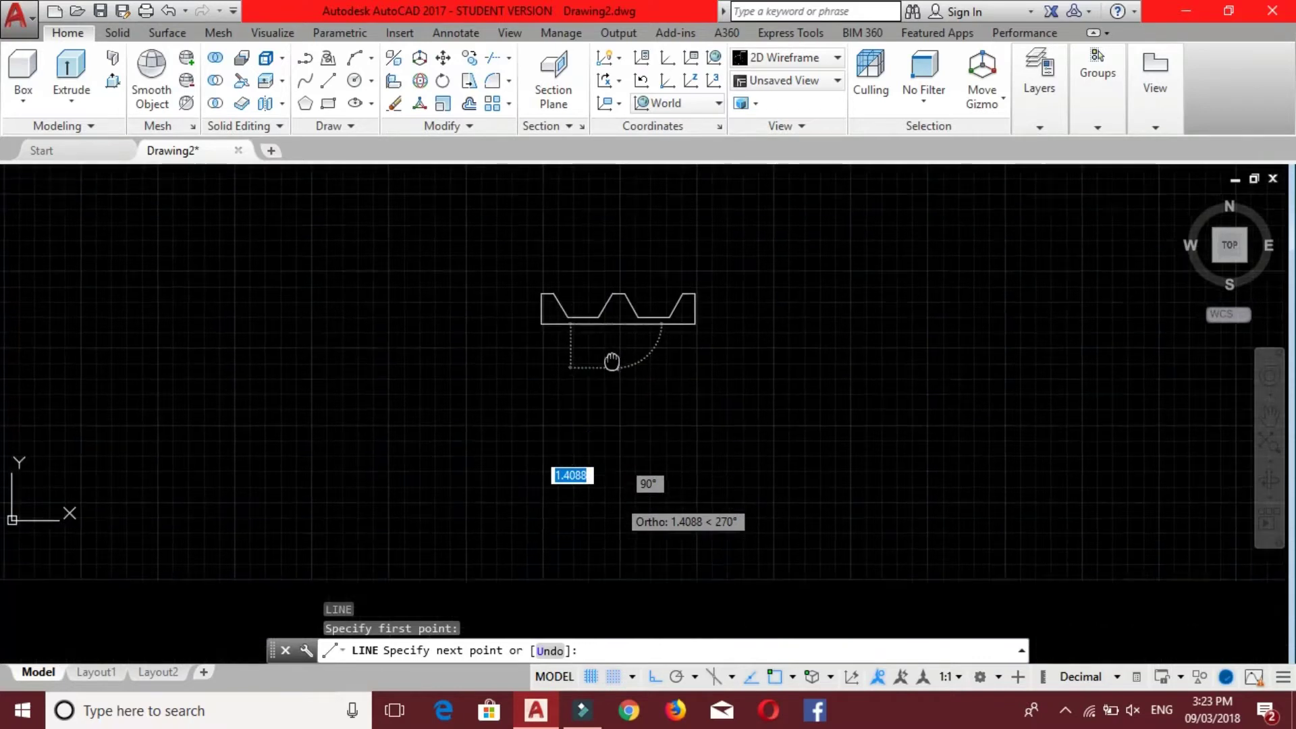
{"action": "type", "text": "12"}
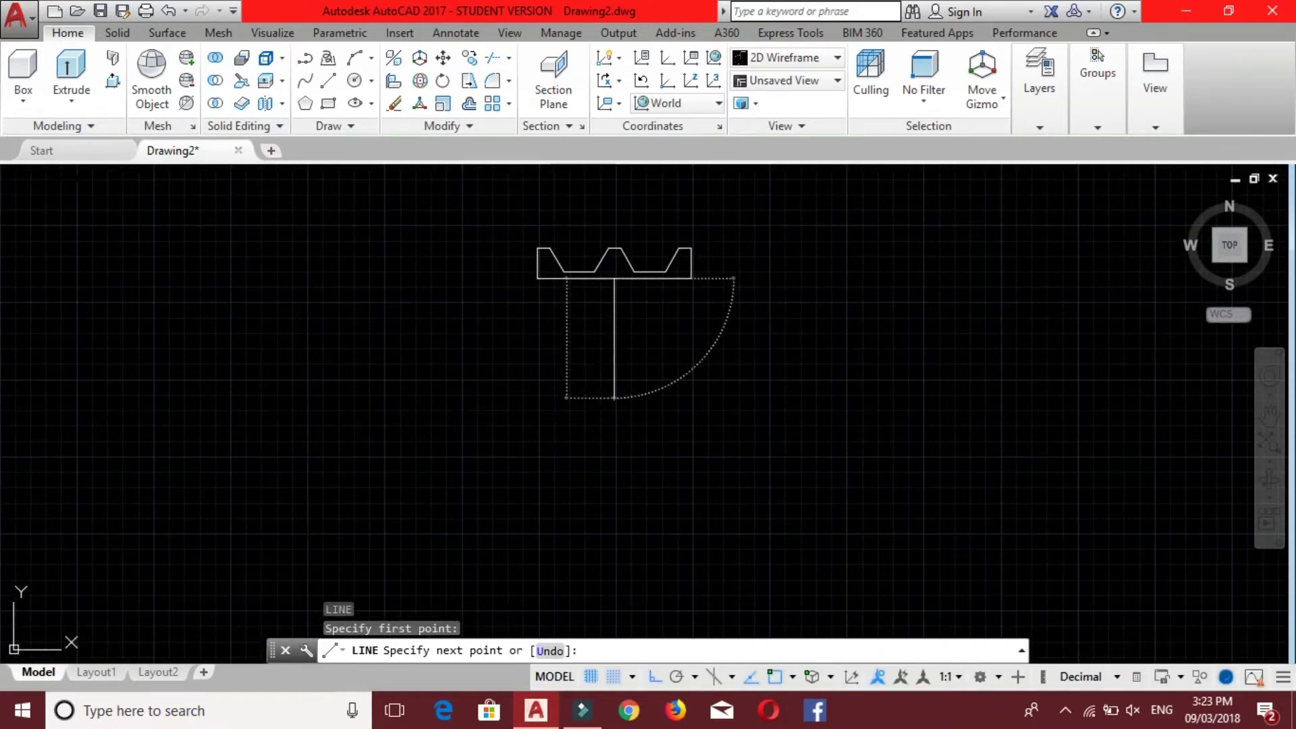
{"action": "key", "text": "Return"}
{"action": "scroll", "coordinate": [594, 391], "scroll_direction": "down", "scroll_amount": 1}
{"action": "scroll", "coordinate": [627, 404], "scroll_direction": "down", "scroll_amount": 2}
{"action": "scroll", "coordinate": [635, 403], "scroll_direction": "down", "scroll_amount": 1}
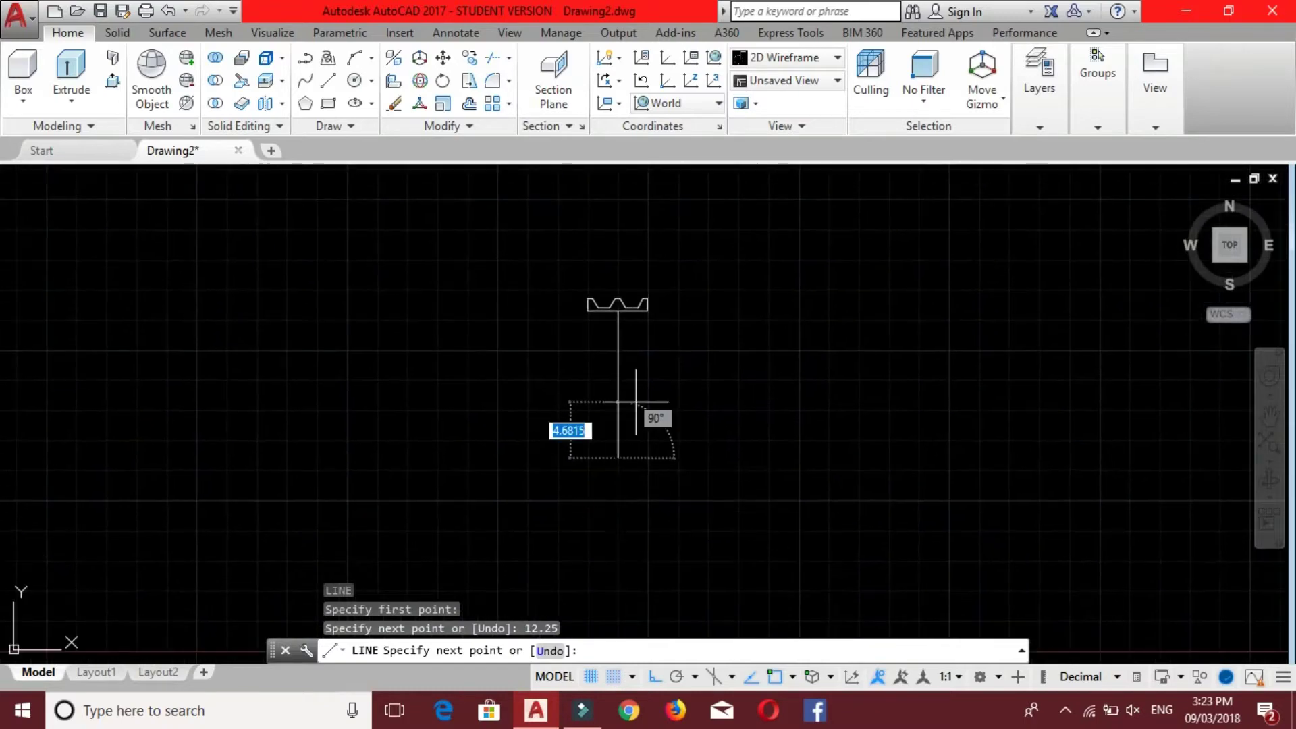
{"action": "key", "text": "Return"}
{"action": "scroll", "coordinate": [628, 412], "scroll_direction": "up", "scroll_amount": 1}
{"action": "scroll", "coordinate": [615, 432], "scroll_direction": "up", "scroll_amount": 2}
{"action": "scroll", "coordinate": [601, 445], "scroll_direction": "up", "scroll_amount": 1}
{"action": "middle_click_drag", "start_coordinate": [594, 432], "coordinate": [587, 496]}
{"action": "scroll", "coordinate": [587, 496], "scroll_direction": "down", "scroll_amount": 1}
{"action": "key", "text": "Escape"}
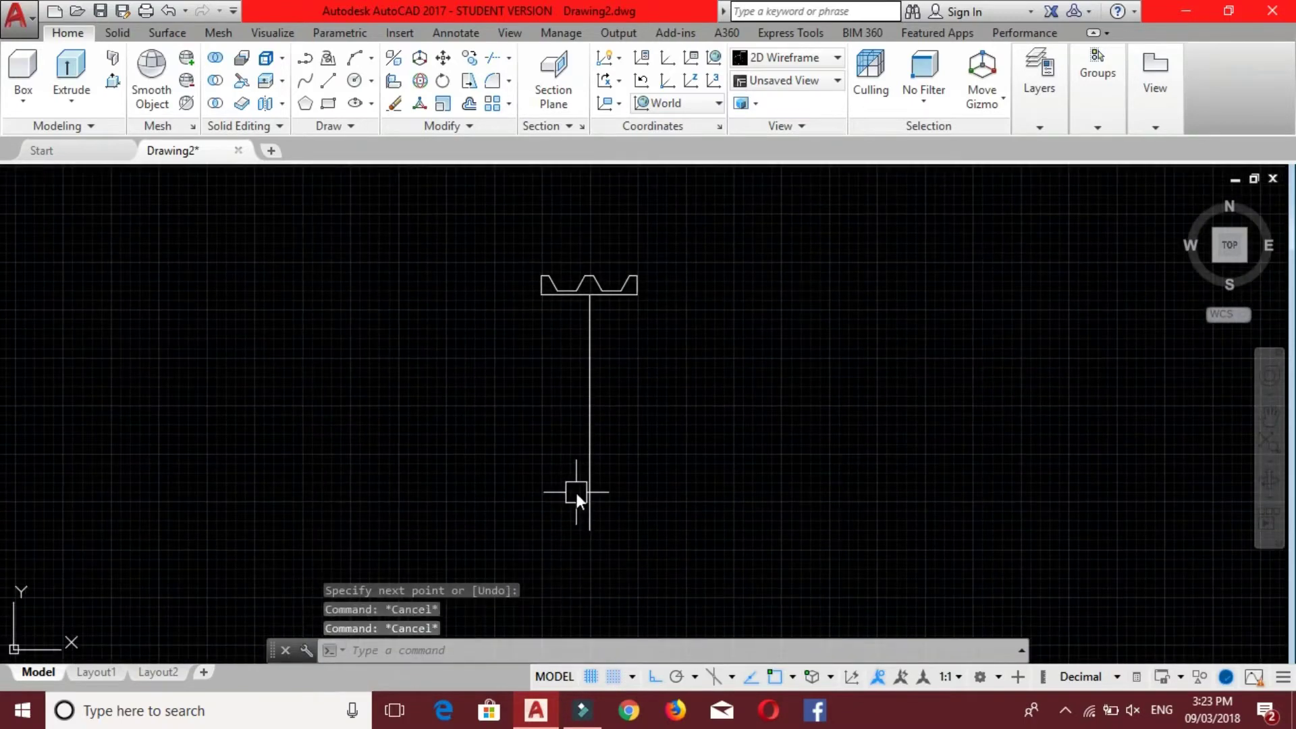
Offset the web line 0.5 to both its right and left sides.
{"action": "type", "text": "o"}
{"action": "key", "text": "Return"}
{"action": "type", "text": ".5"}
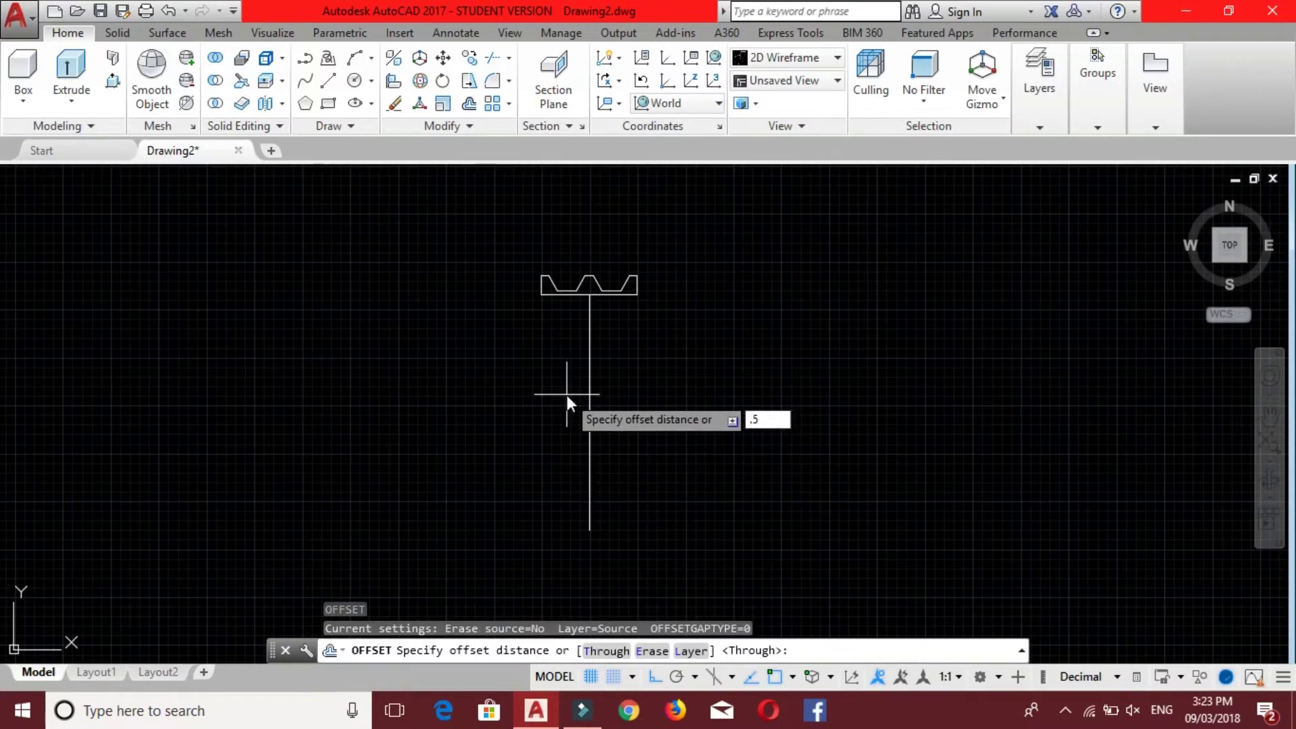
{"action": "key", "text": "Return"}
{"action": "left_click", "coordinate": [589, 405]}
{"action": "left_click", "coordinate": [658, 417]}
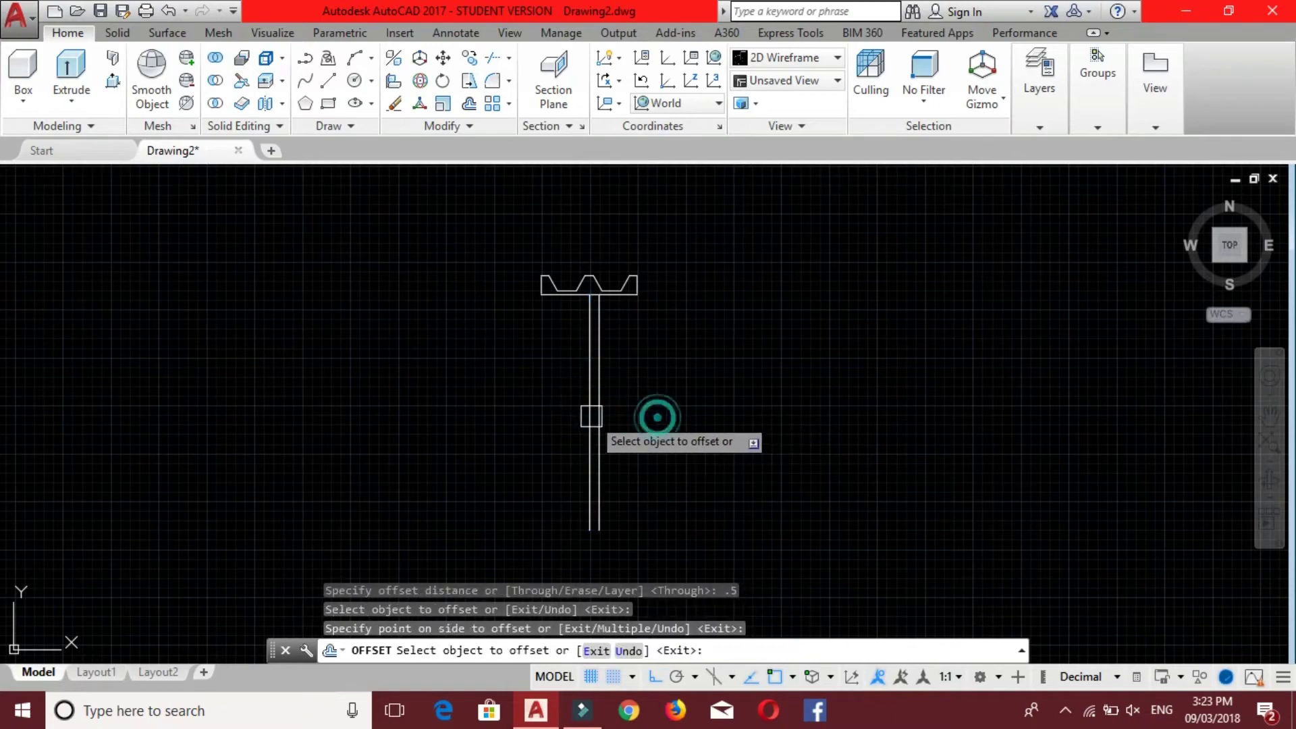
{"action": "scroll", "coordinate": [584, 413], "scroll_direction": "up", "scroll_amount": 3}
{"action": "left_click", "coordinate": [574, 417]}
{"action": "left_click", "coordinate": [480, 411]}
{"action": "scroll", "coordinate": [616, 380], "scroll_direction": "down", "scroll_amount": 3}
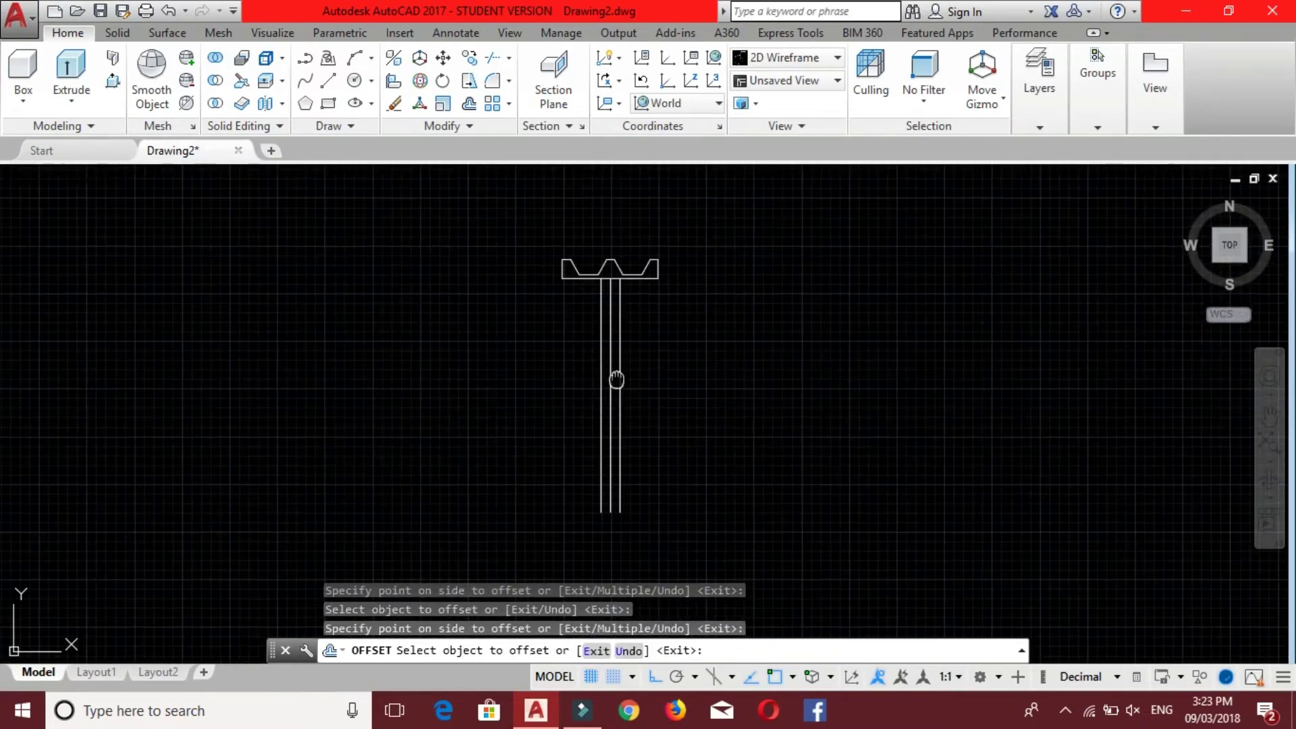
{"action": "scroll", "coordinate": [617, 380], "scroll_direction": "up", "scroll_amount": 8}
Trim the rim's bottom edge away between the two outer web lines.
{"action": "key", "text": "Escape"}
{"action": "key", "text": "Escape"}
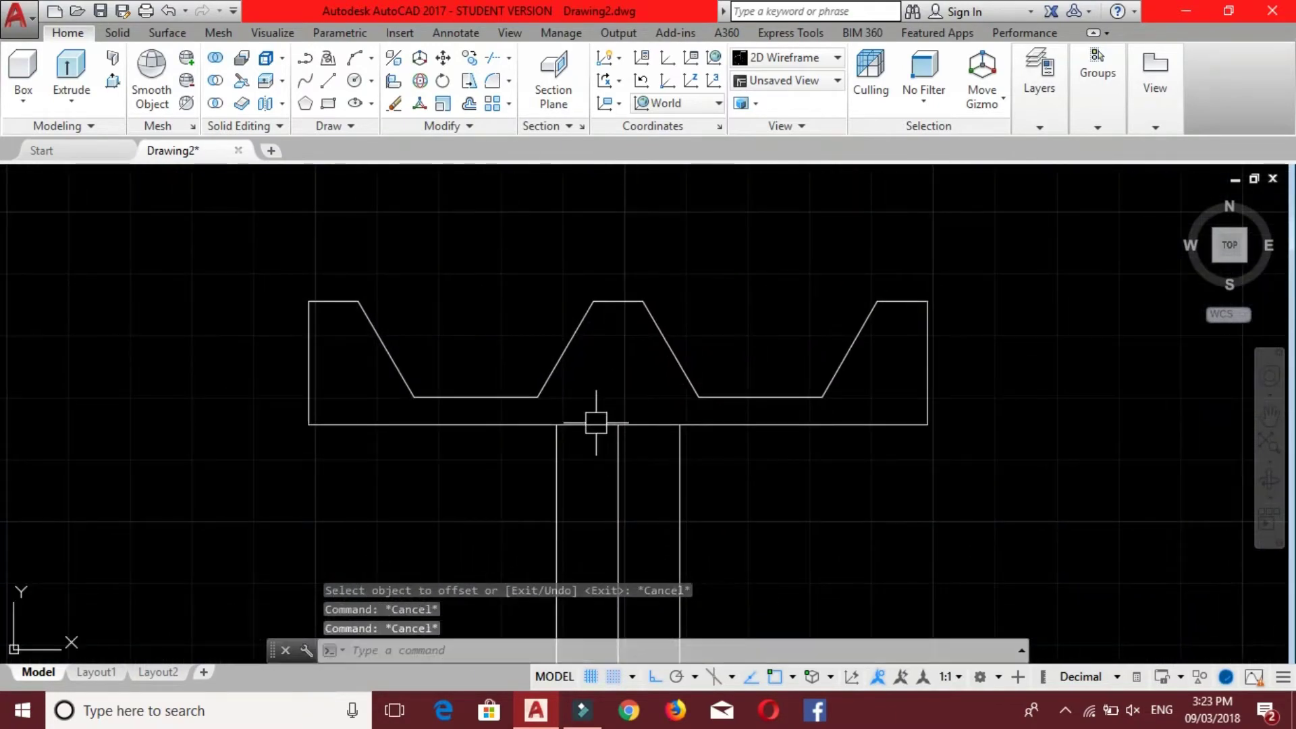
{"action": "type", "text": "tr"}
{"action": "key", "text": "Return"}
{"action": "key", "text": "Return"}
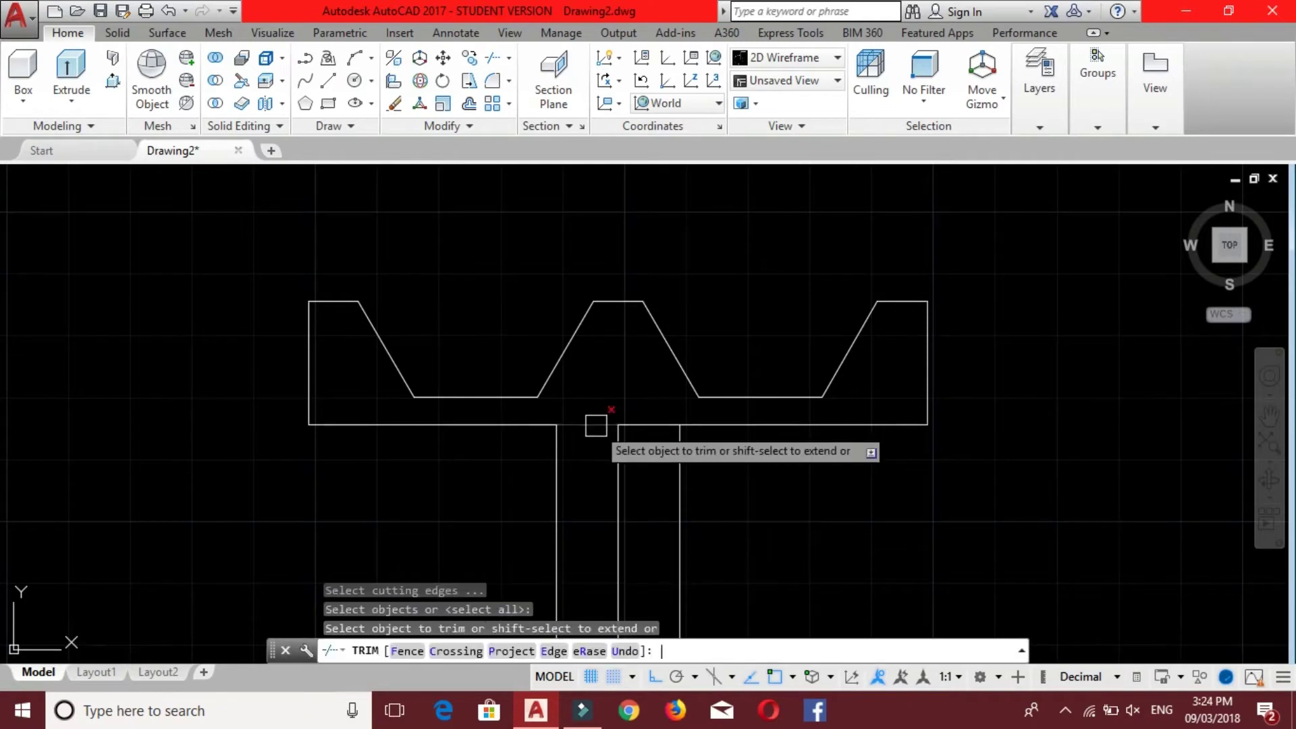
{"action": "left_click", "coordinate": [594, 426]}
{"action": "left_click", "coordinate": [648, 430]}
{"action": "key", "text": "Escape"}
Erase the middle vertical web line.
{"action": "left_click", "coordinate": [618, 440]}
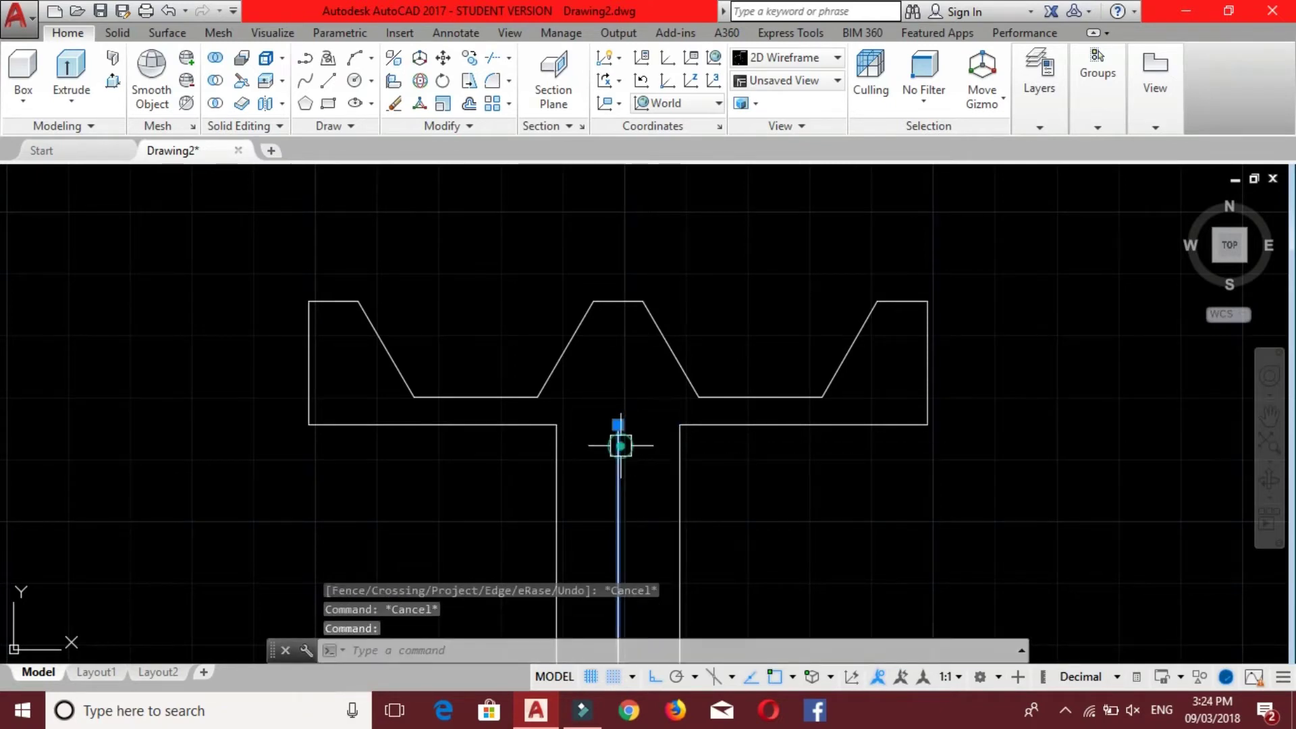
{"action": "right_click", "coordinate": [618, 441]}
{"action": "left_click", "coordinate": [658, 342]}
{"action": "scroll", "coordinate": [638, 430], "scroll_direction": "down", "scroll_amount": 2}
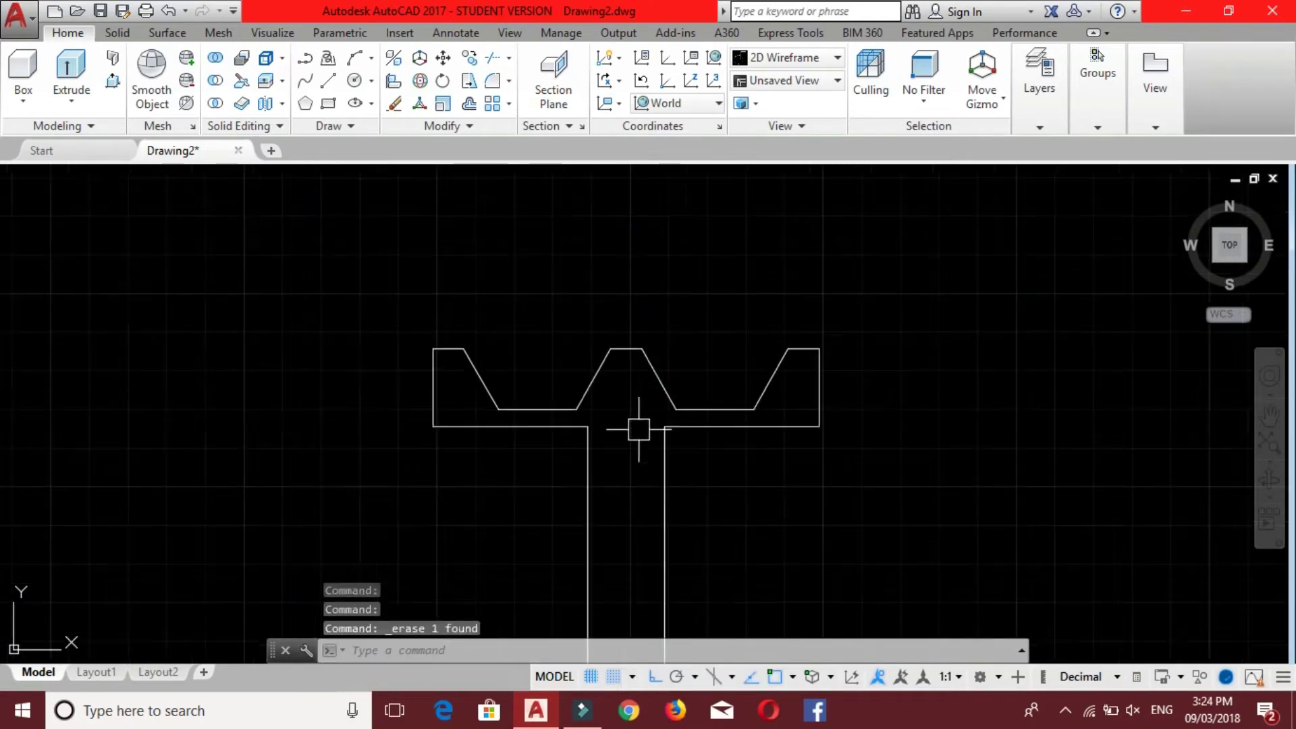
{"action": "key", "text": "Escape"}
{"action": "key", "text": "Escape"}
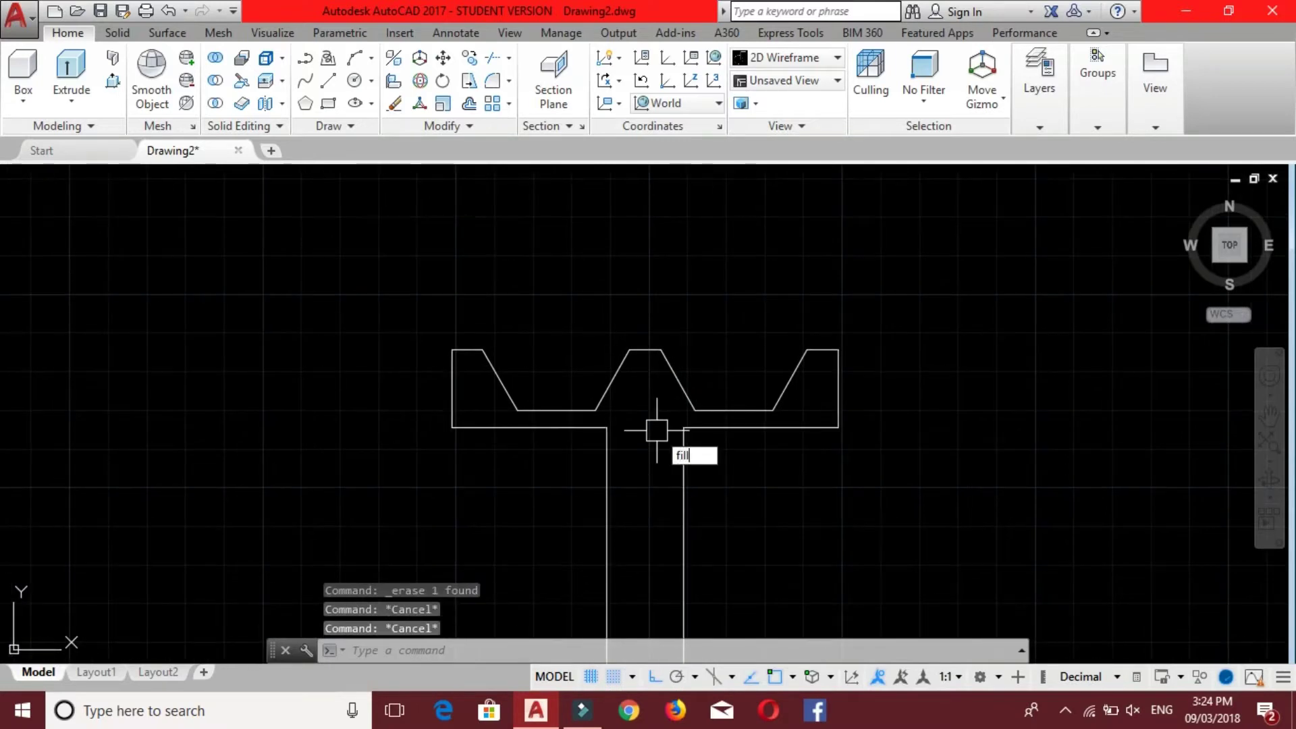
Set the fillet radius to about 1 (1.0001) by picking two points.
{"action": "key", "text": "Down"}
{"action": "key", "text": "Return"}
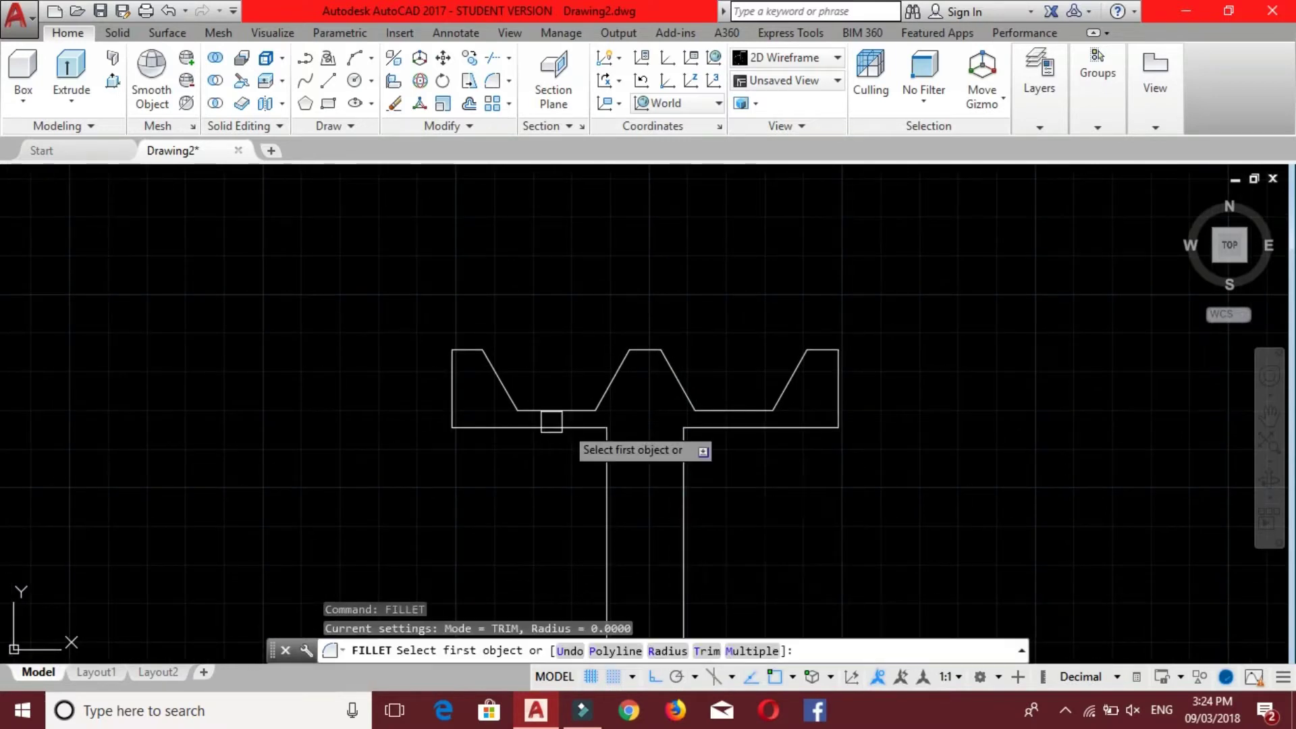
{"action": "key", "text": "Return"}
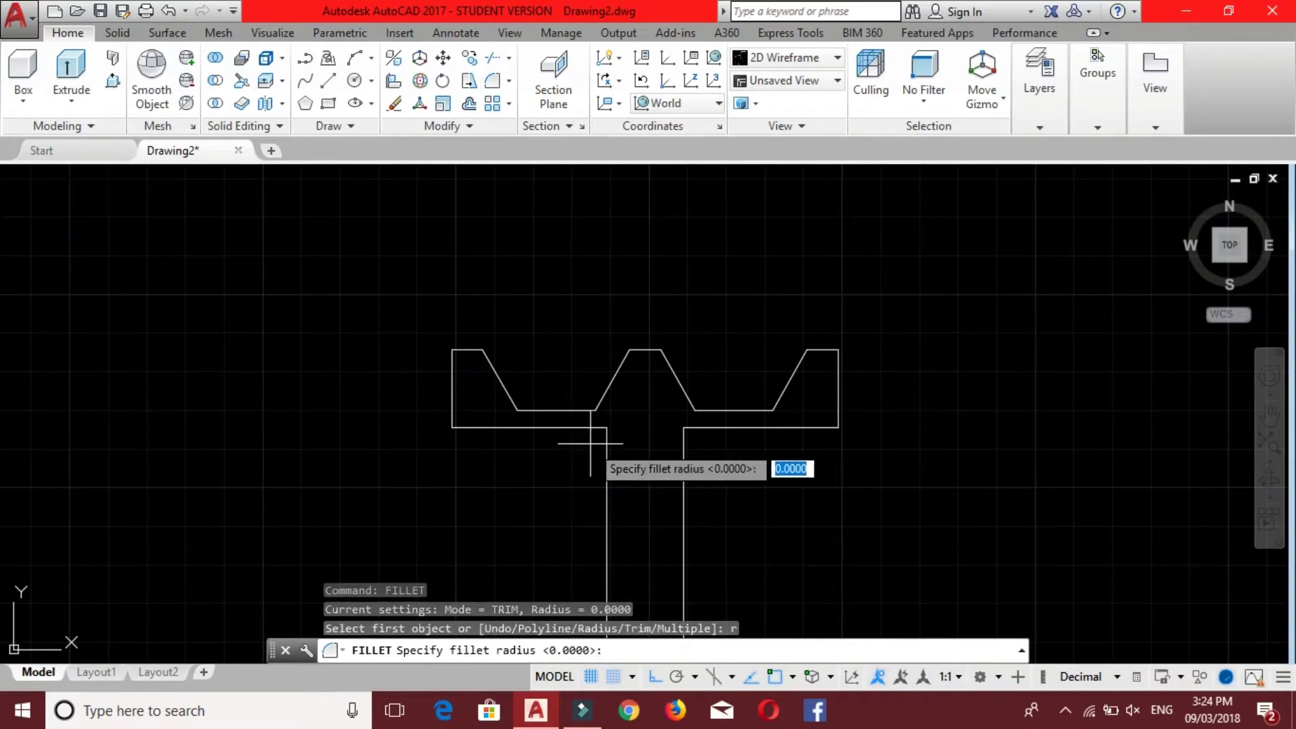
{"action": "left_click", "coordinate": [606, 427]}
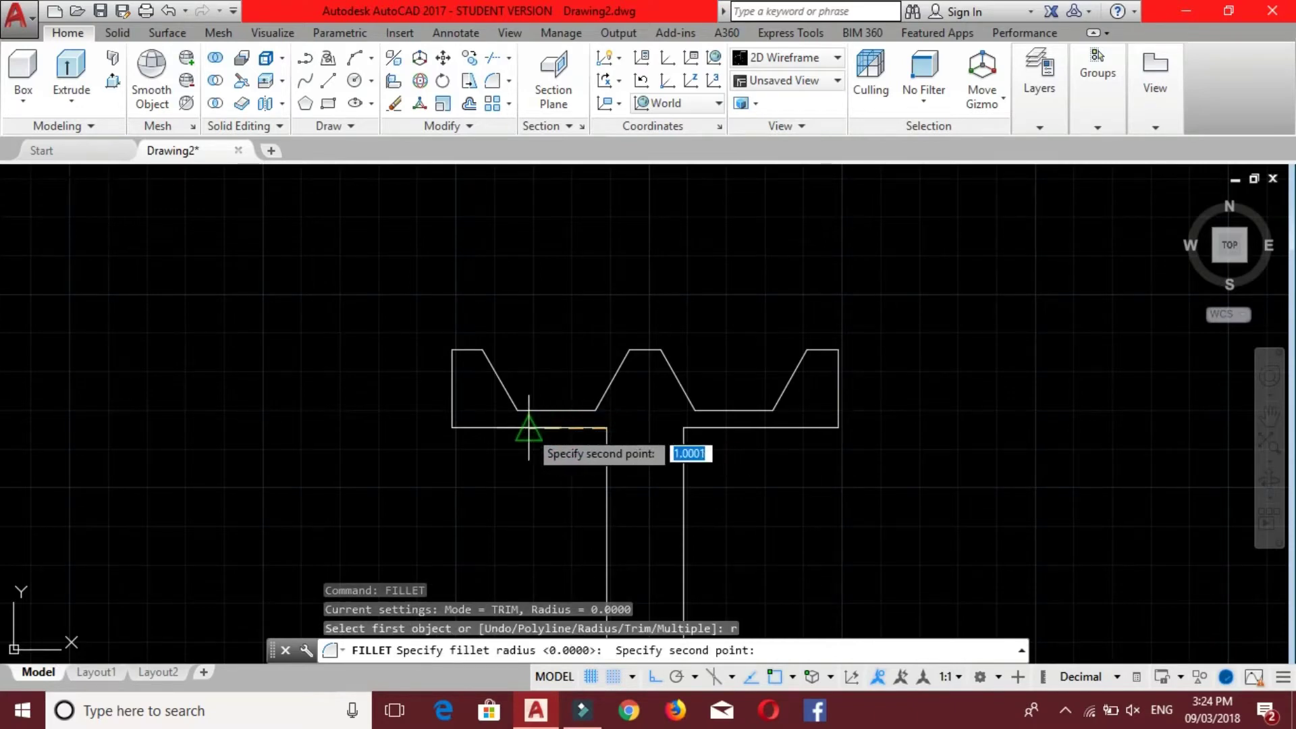
{"action": "left_click", "coordinate": [529, 427]}
Fillet the left and right web-to-rim corners.
{"action": "key", "text": "Return"}
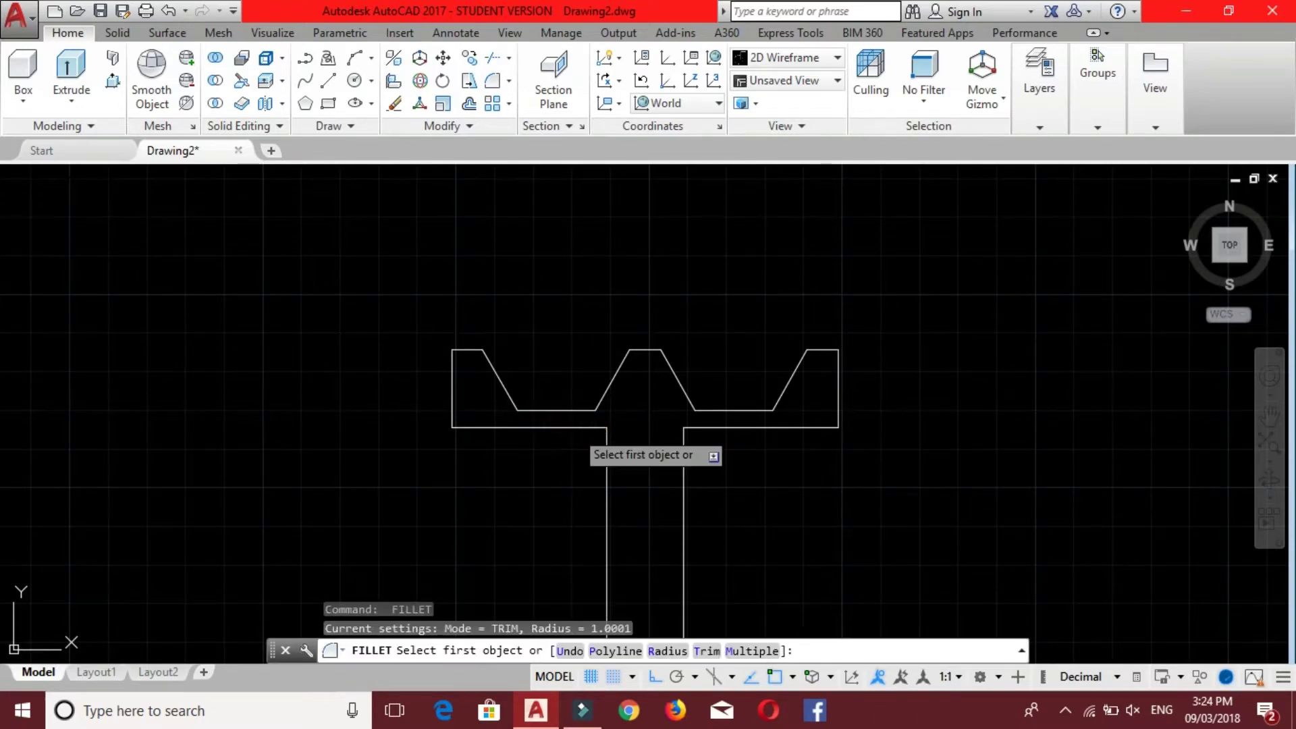
{"action": "left_click", "coordinate": [606, 449]}
{"action": "left_click", "coordinate": [570, 427]}
{"action": "key", "text": "Return"}
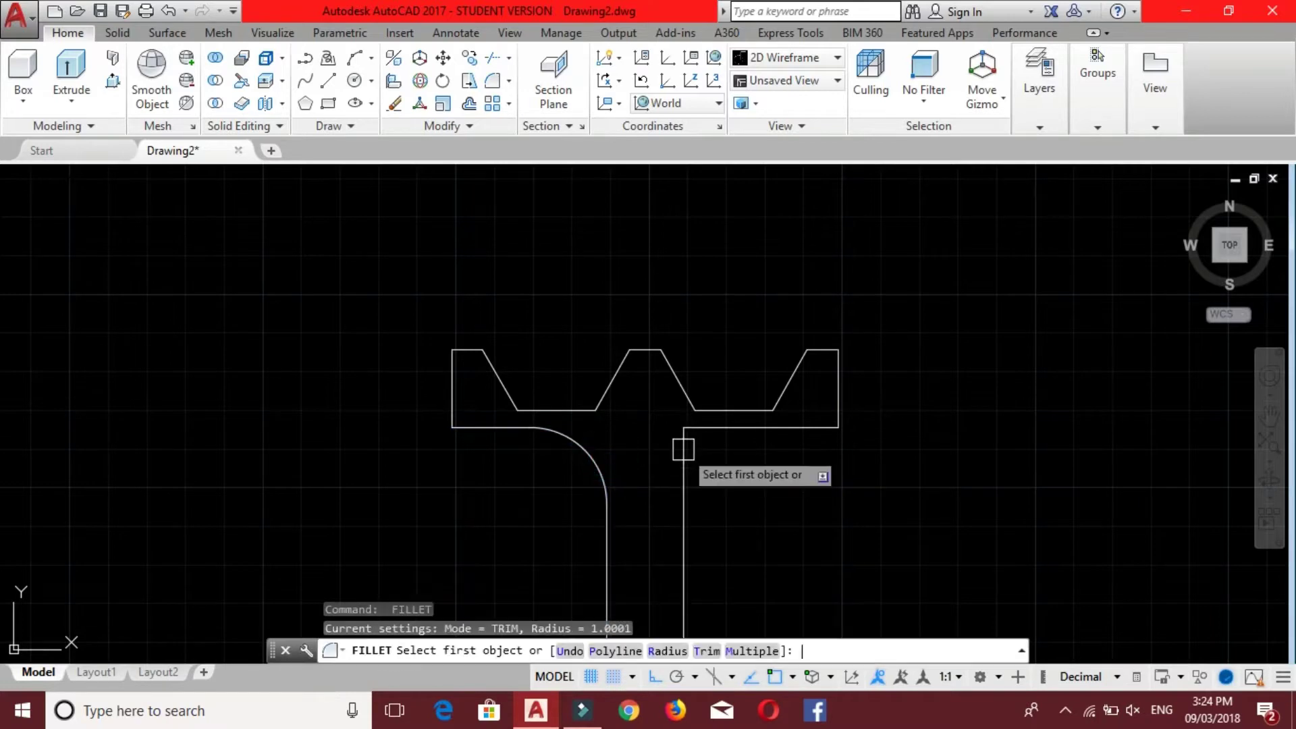
{"action": "left_click", "coordinate": [683, 449]}
{"action": "scroll", "coordinate": [698, 453], "scroll_direction": "down", "scroll_amount": 2}
{"action": "scroll", "coordinate": [698, 454], "scroll_direction": "down", "scroll_amount": 3}
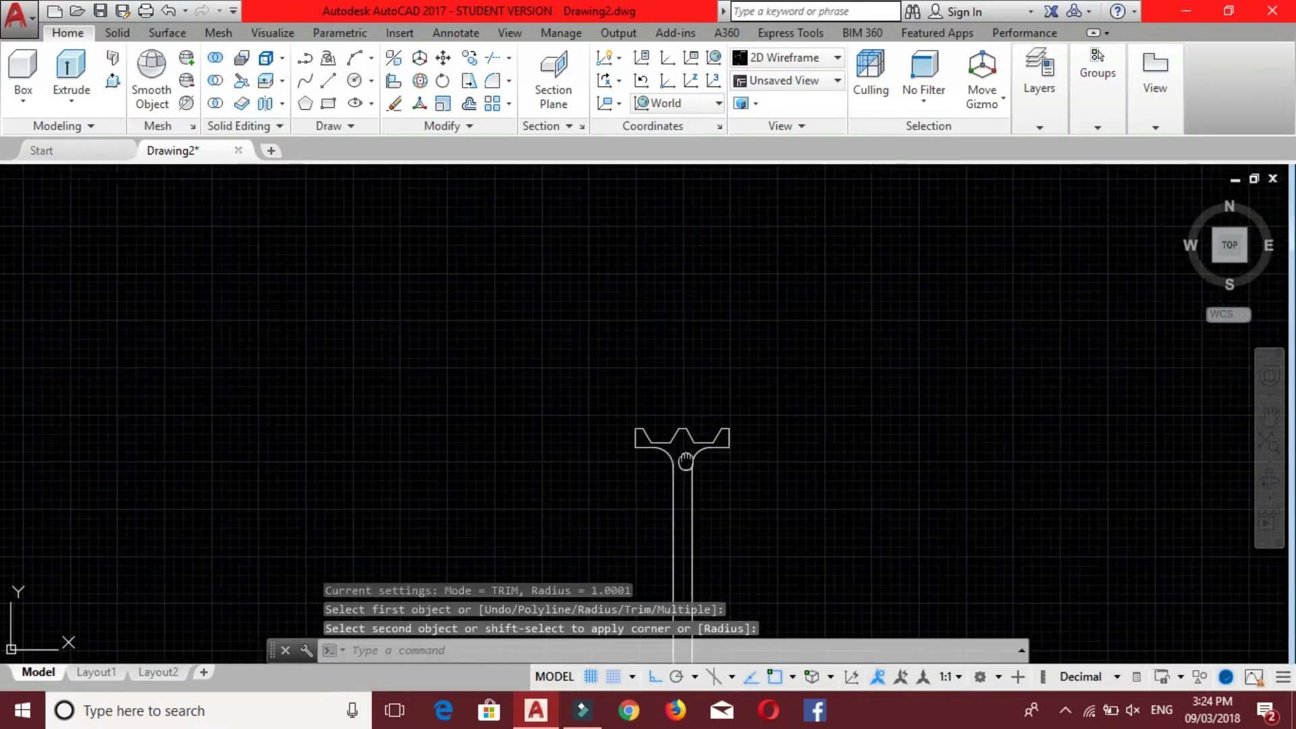
{"action": "middle_click_drag", "start_coordinate": [678, 449], "coordinate": [624, 276]}
{"action": "key", "text": "Escape"}
{"action": "key", "text": "Escape"}
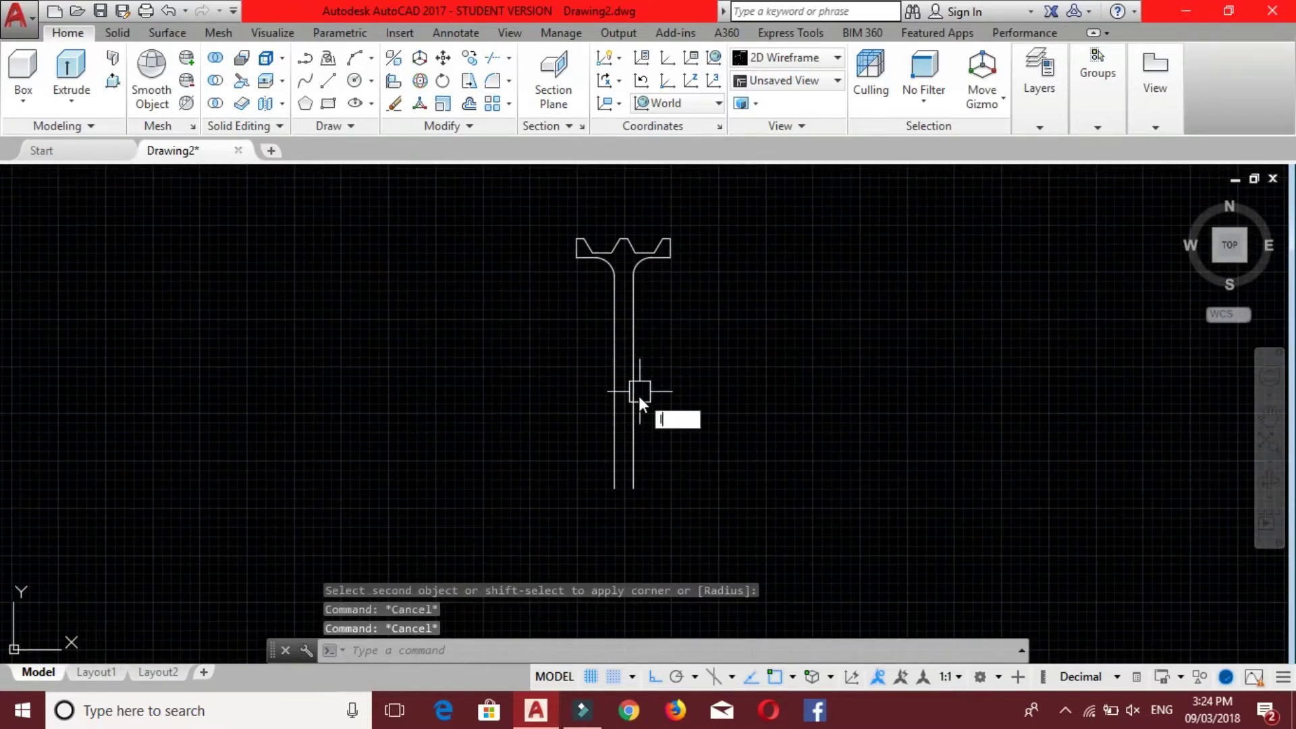
Draw a line across the web's bottom end to close it.
{"action": "type", "text": "l"}
{"action": "key", "text": "Return"}
{"action": "scroll", "coordinate": [636, 497], "scroll_direction": "up", "scroll_amount": 4}
{"action": "left_click", "coordinate": [633, 458]}
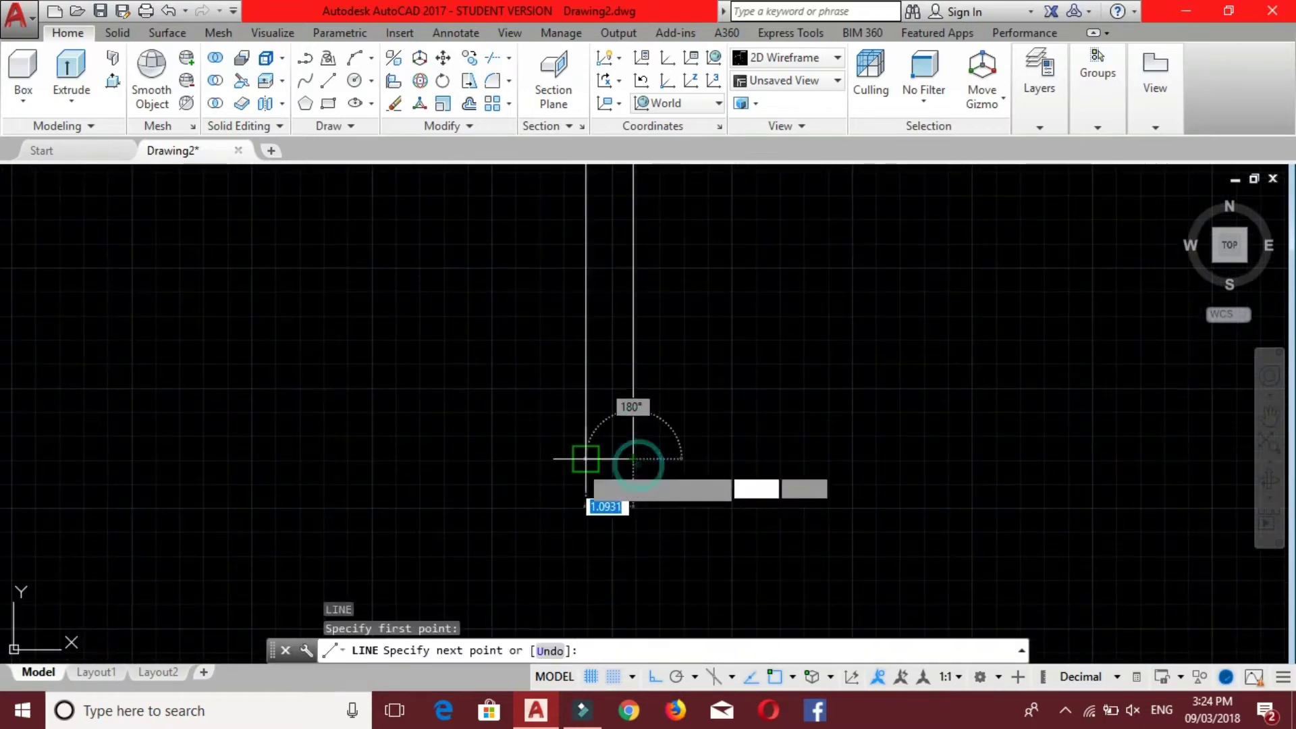
{"action": "left_click", "coordinate": [585, 459]}
{"action": "key", "text": "Return"}
{"action": "scroll", "coordinate": [578, 457], "scroll_direction": "down", "scroll_amount": 4}
{"action": "scroll", "coordinate": [631, 448], "scroll_direction": "down", "scroll_amount": 2}
{"action": "middle_click_drag", "start_coordinate": [631, 449], "coordinate": [657, 486]}
{"action": "key", "text": "Escape"}
{"action": "key", "text": "Escape"}
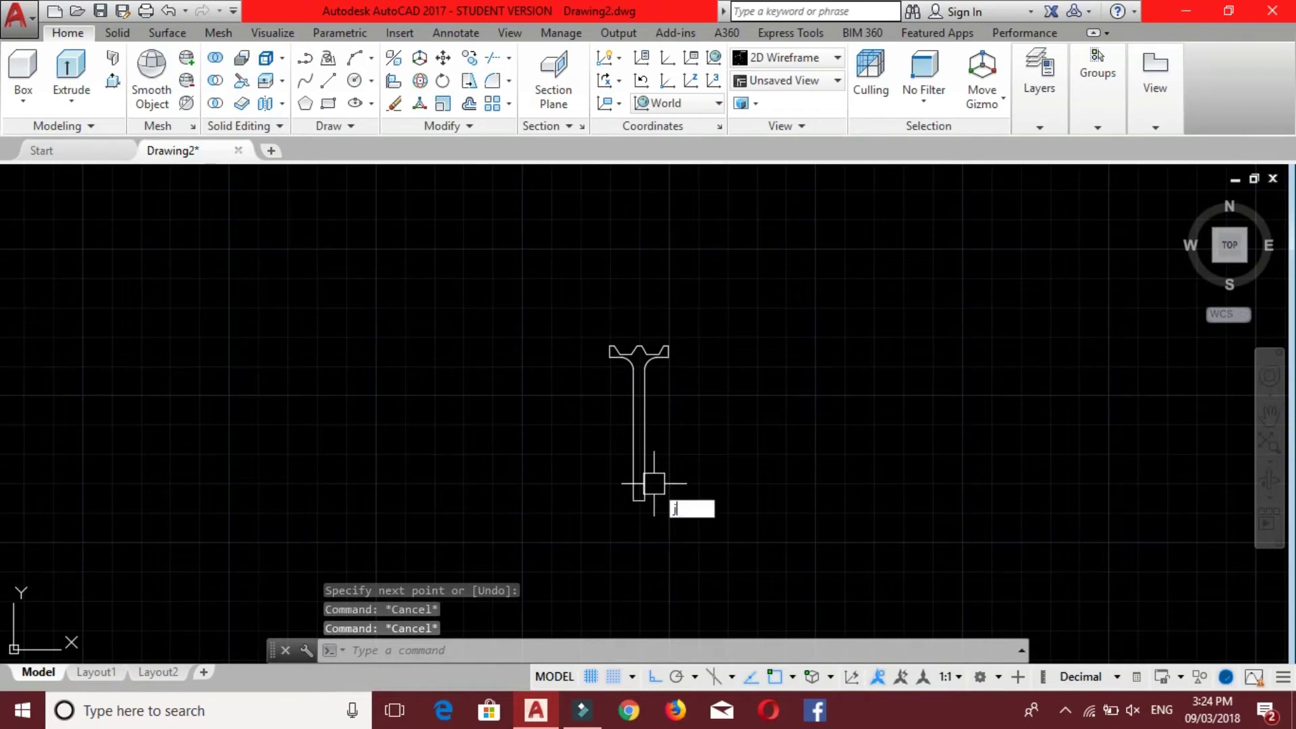
Join all 18 profile pieces into one polyline and switch to a southwest isometric view.
{"action": "key", "text": "Return"}
{"action": "left_click", "coordinate": [688, 520]}
{"action": "left_click", "coordinate": [569, 322]}
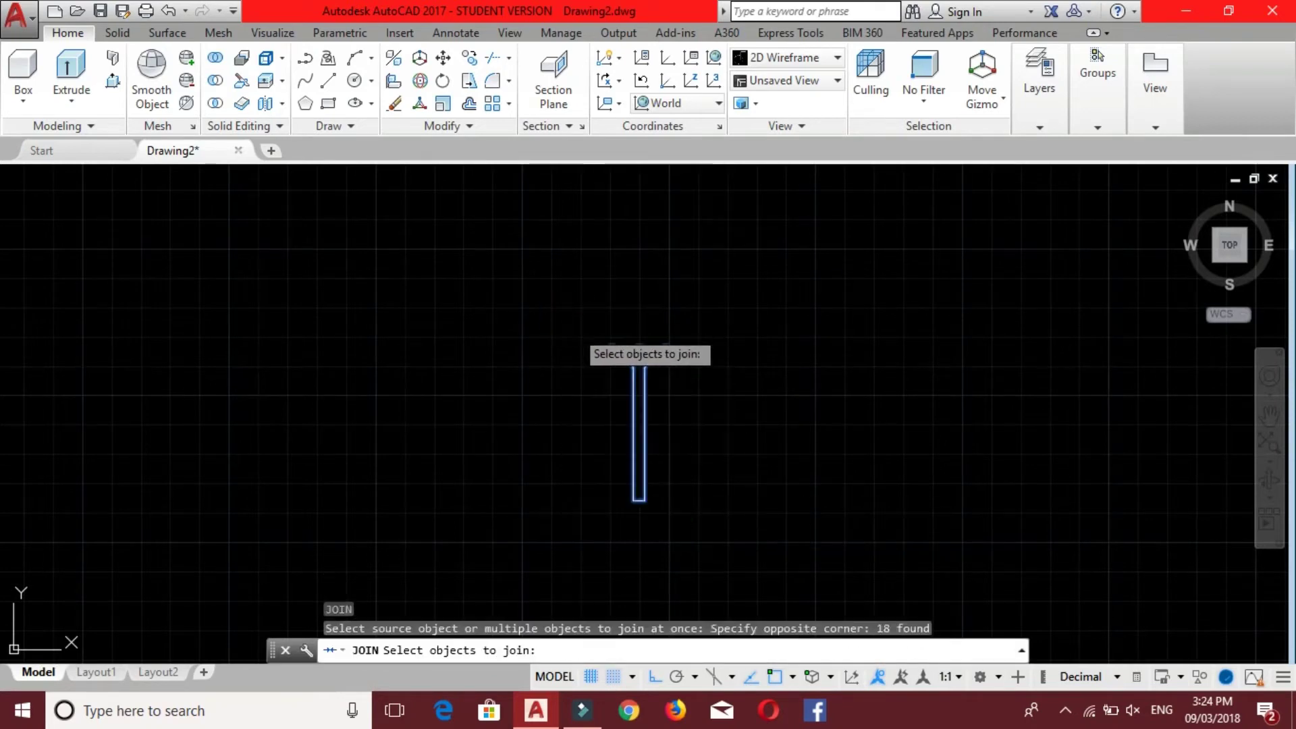
{"action": "key", "text": "Return"}
{"action": "left_click", "coordinate": [1211, 263]}
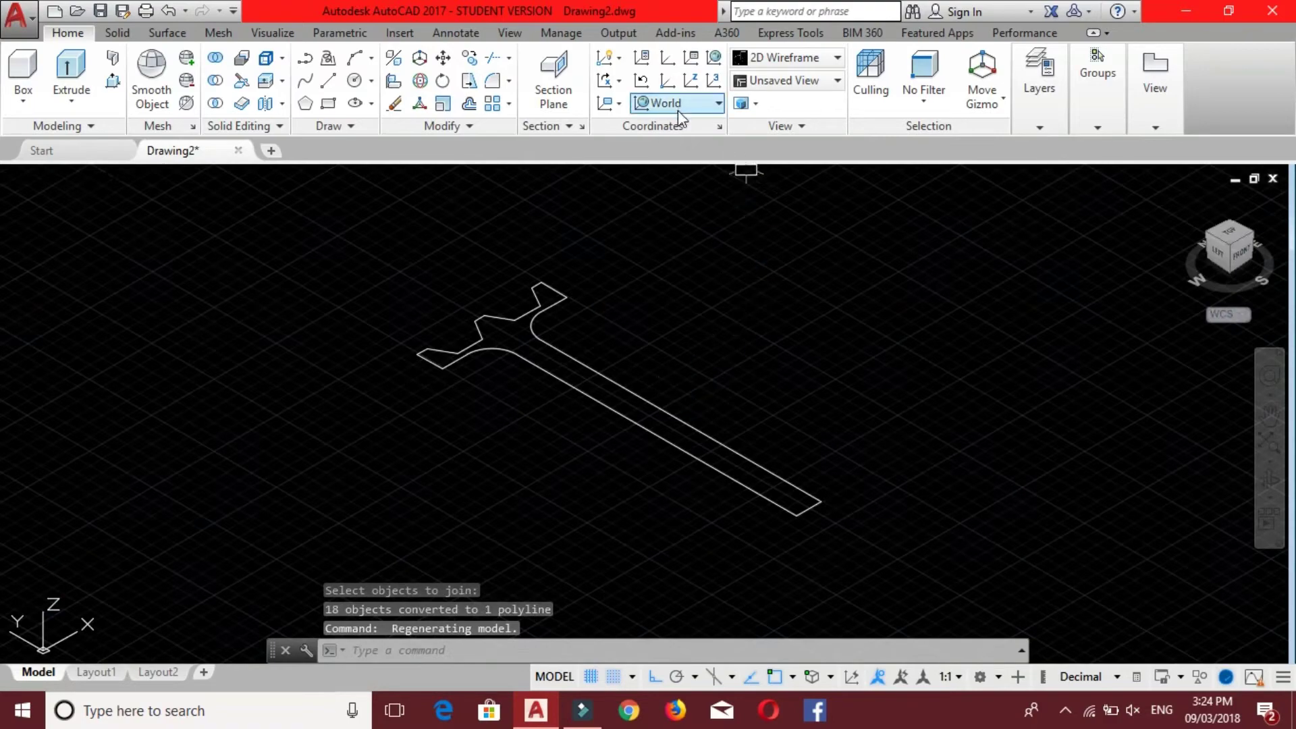
Set the UCS to the Left preset plane.
{"action": "left_click", "coordinate": [678, 108]}
{"action": "left_click", "coordinate": [675, 191]}
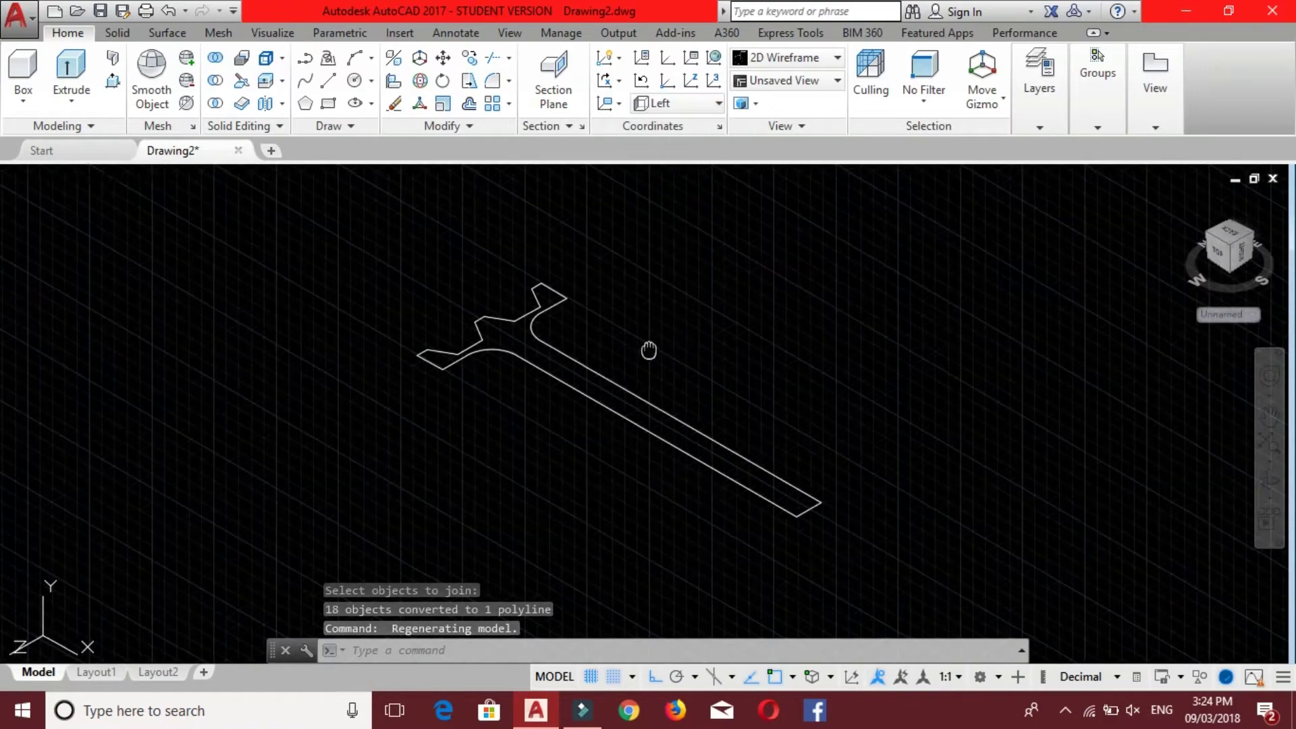
{"action": "middle_click_drag", "start_coordinate": [648, 350], "coordinate": [667, 353]}
{"action": "key", "text": "Escape"}
{"action": "key", "text": "Escape"}
{"action": "type", "text": "C"}
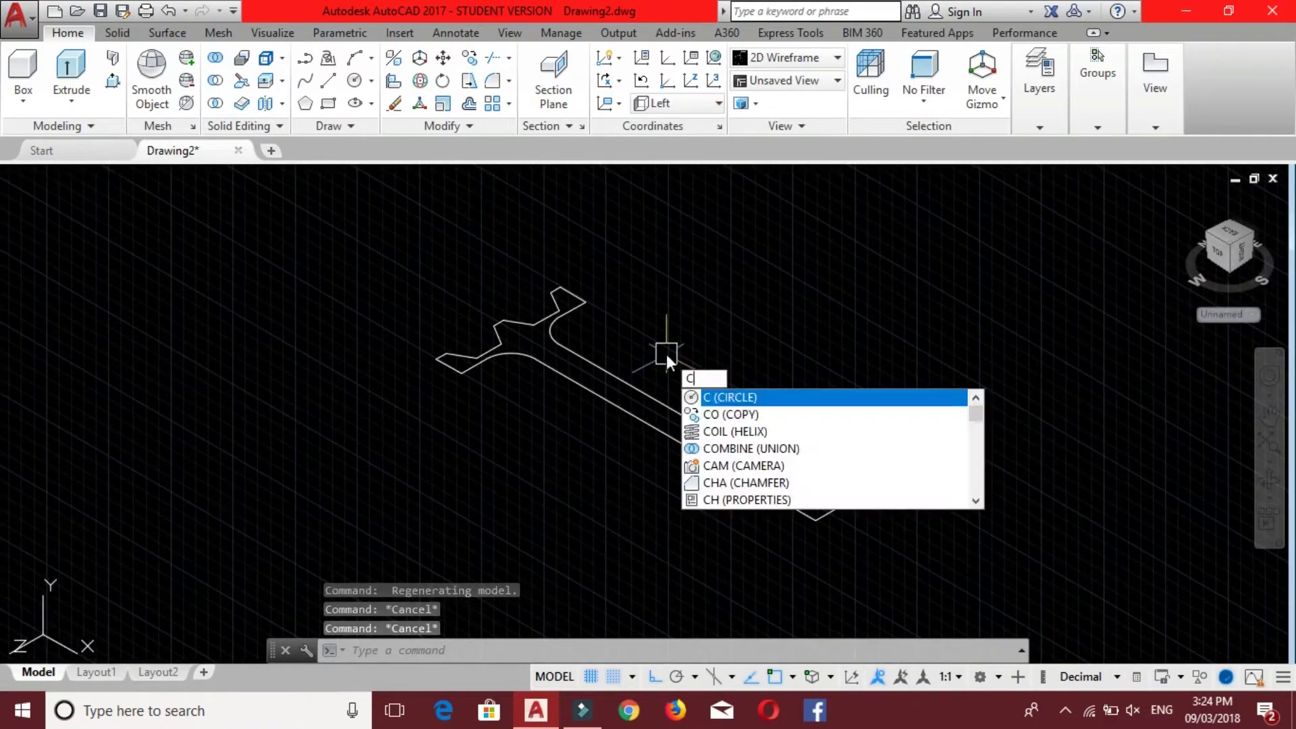
Draw concentric circles of radius 2 and 3 at the web line's lower end.
{"action": "key", "text": "Return"}
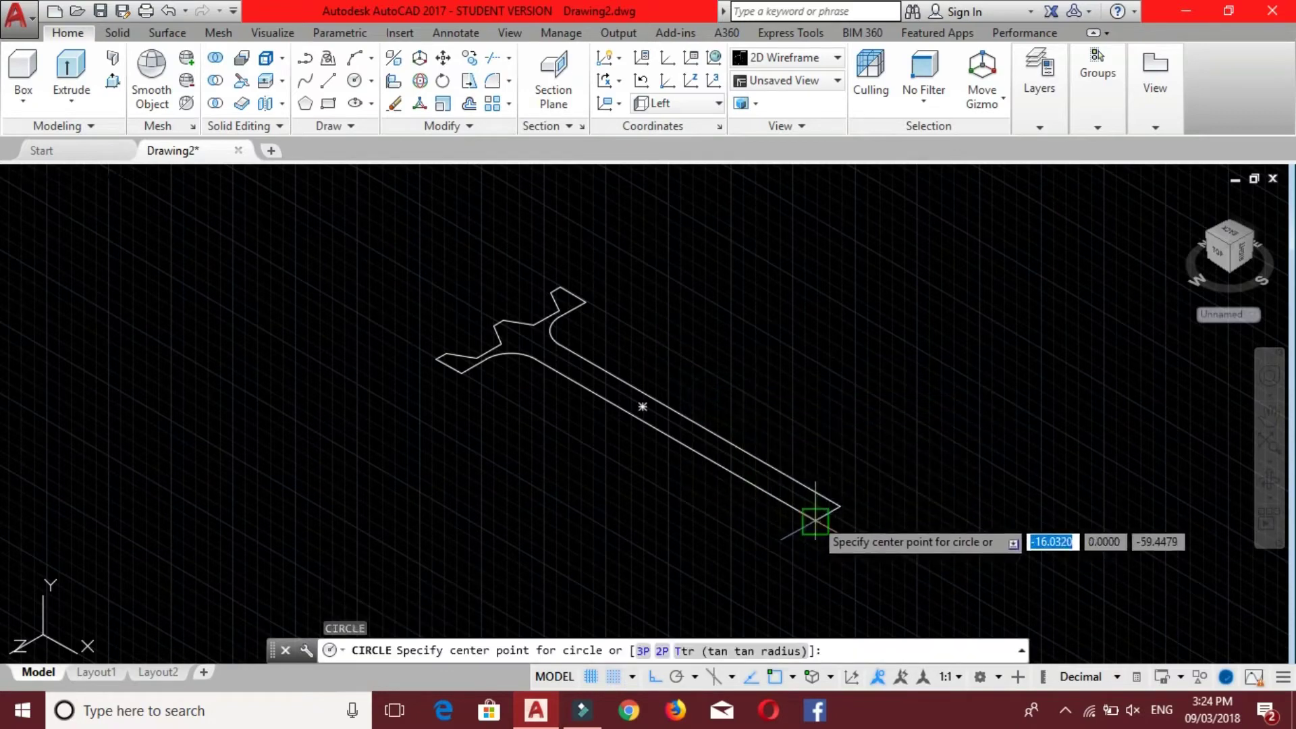
{"action": "left_click", "coordinate": [808, 520]}
{"action": "middle_click_drag", "start_coordinate": [860, 542], "coordinate": [809, 484]}
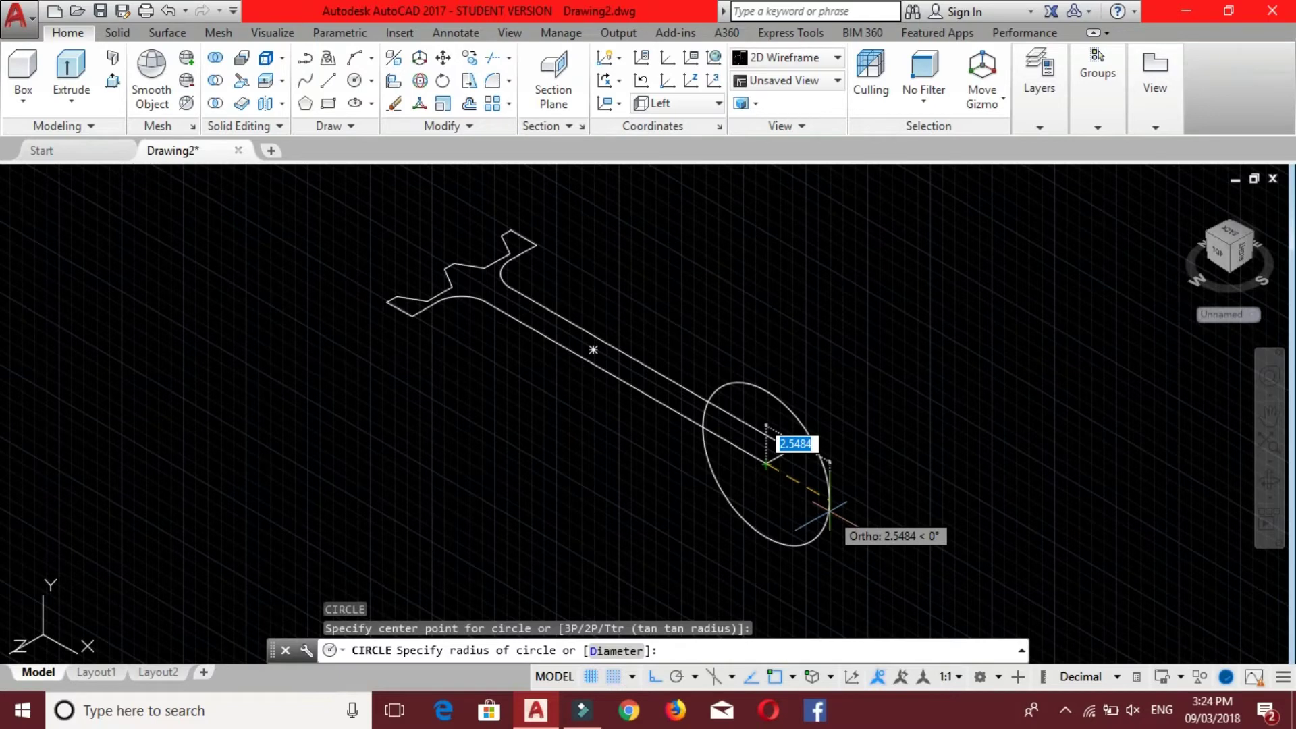
{"action": "type", "text": "2"}
{"action": "key", "text": "Return"}
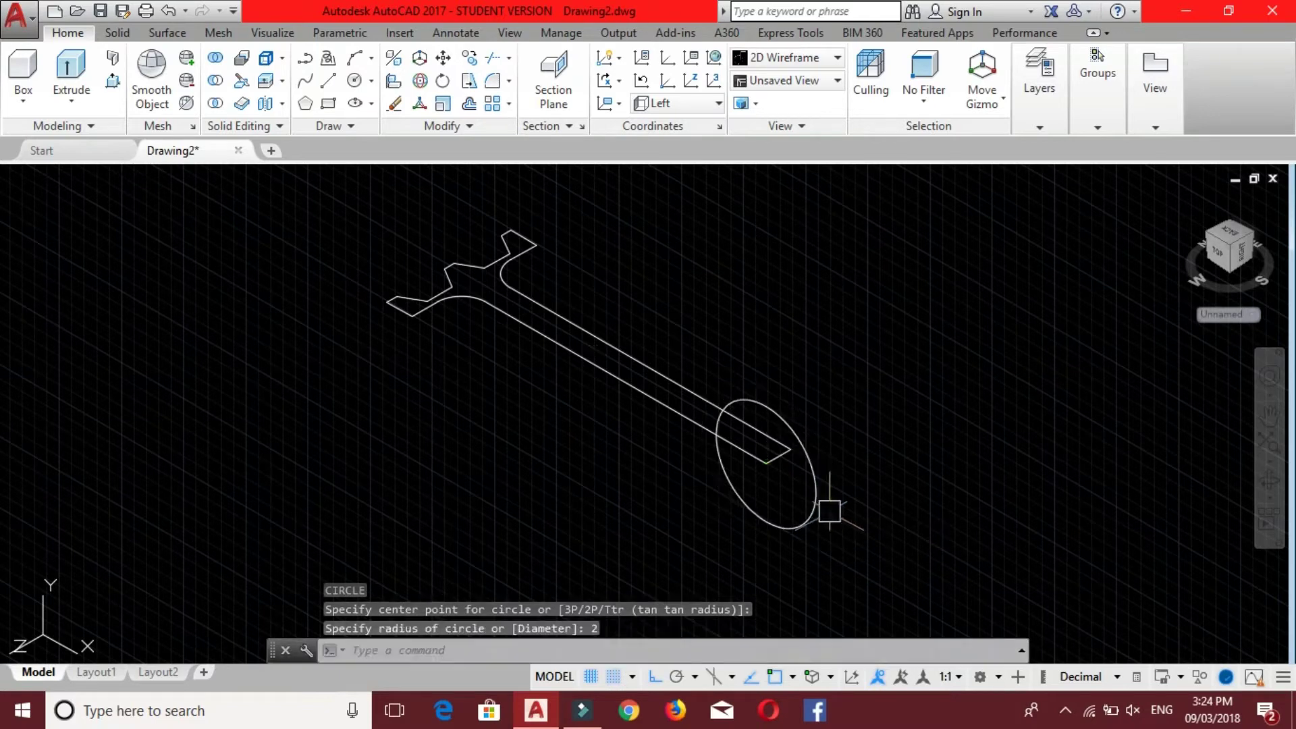
{"action": "type", "text": "c"}
{"action": "key", "text": "Return"}
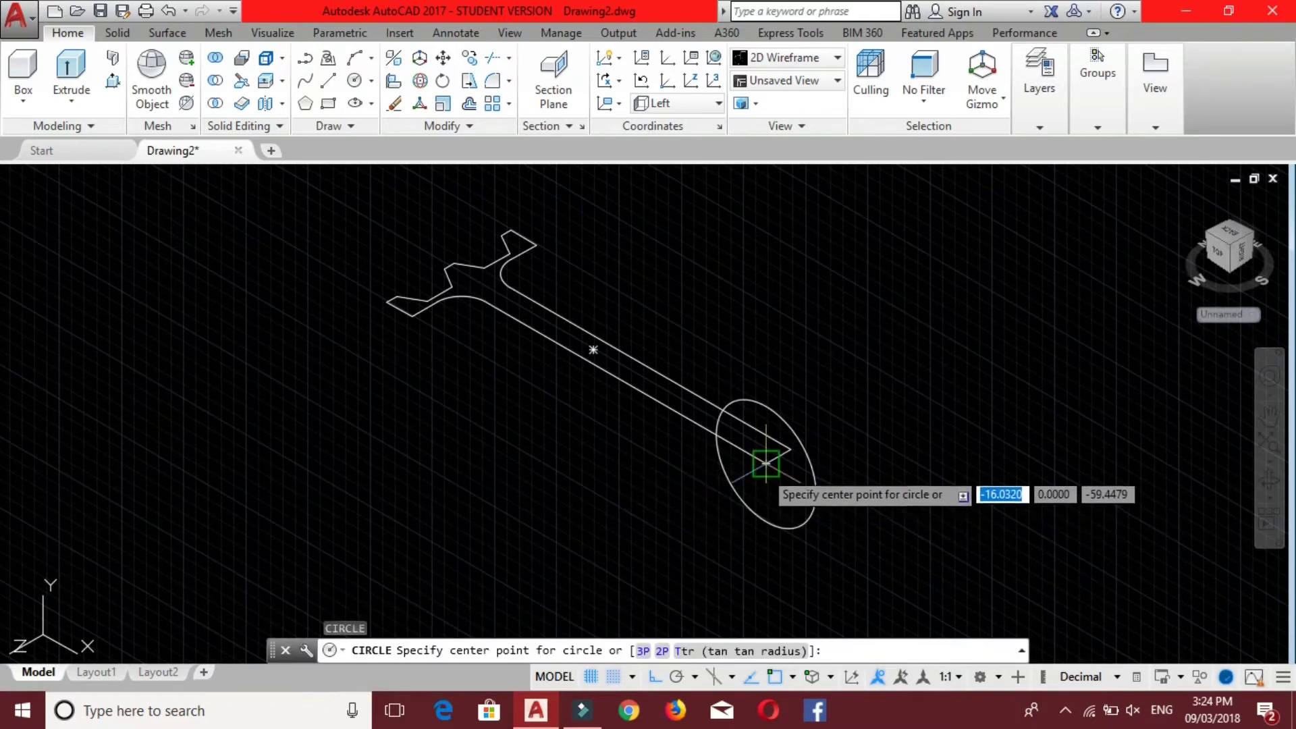
{"action": "left_click", "coordinate": [765, 464]}
{"action": "type", "text": "3"}
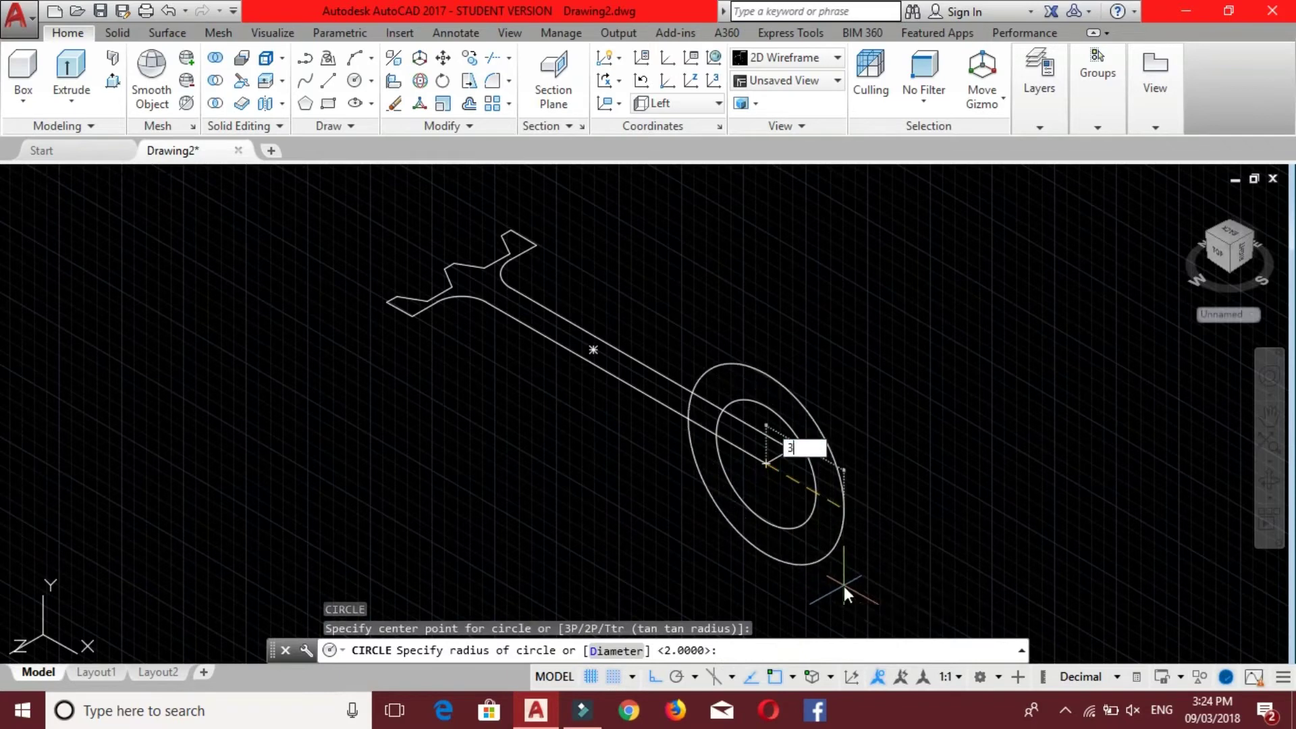
{"action": "key", "text": "Return"}
{"action": "key", "text": "Escape"}
{"action": "key", "text": "Escape"}
{"action": "type", "text": "c"}
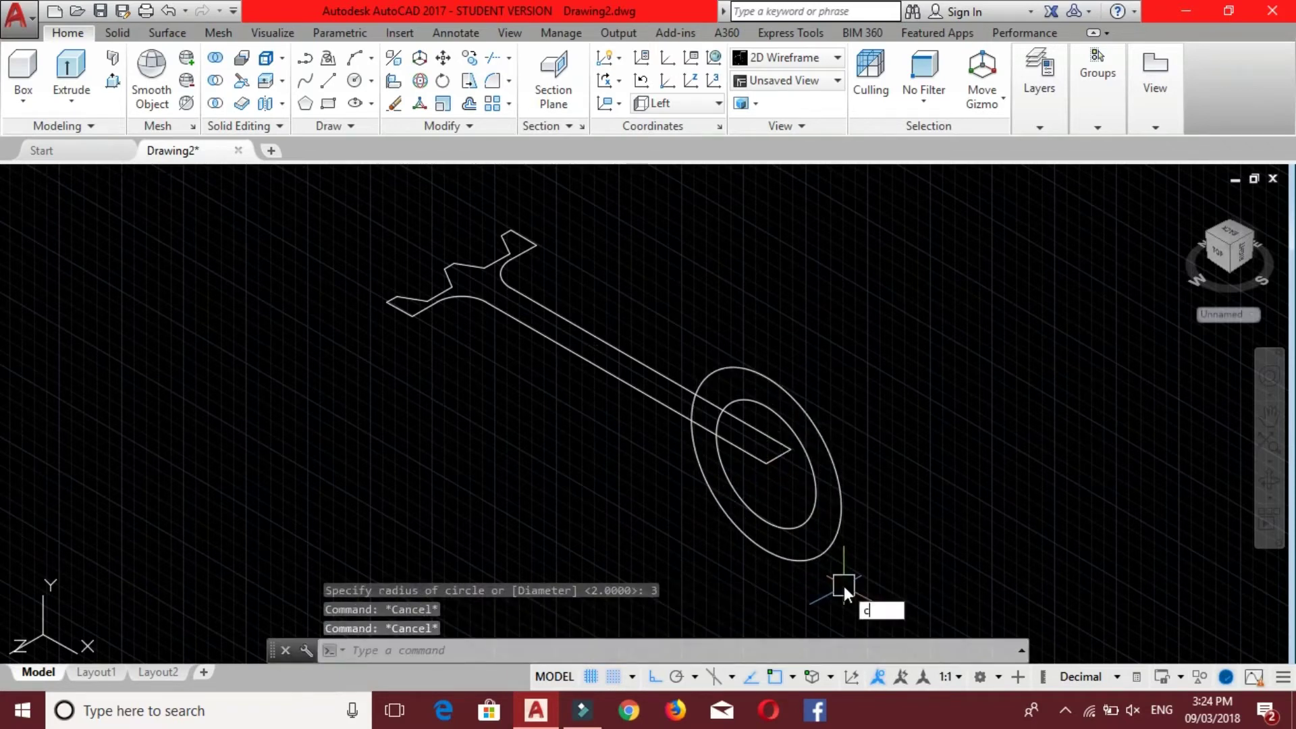
Draw a larger two-point circle between two profile endpoints near the rim.
{"action": "key", "text": "Return"}
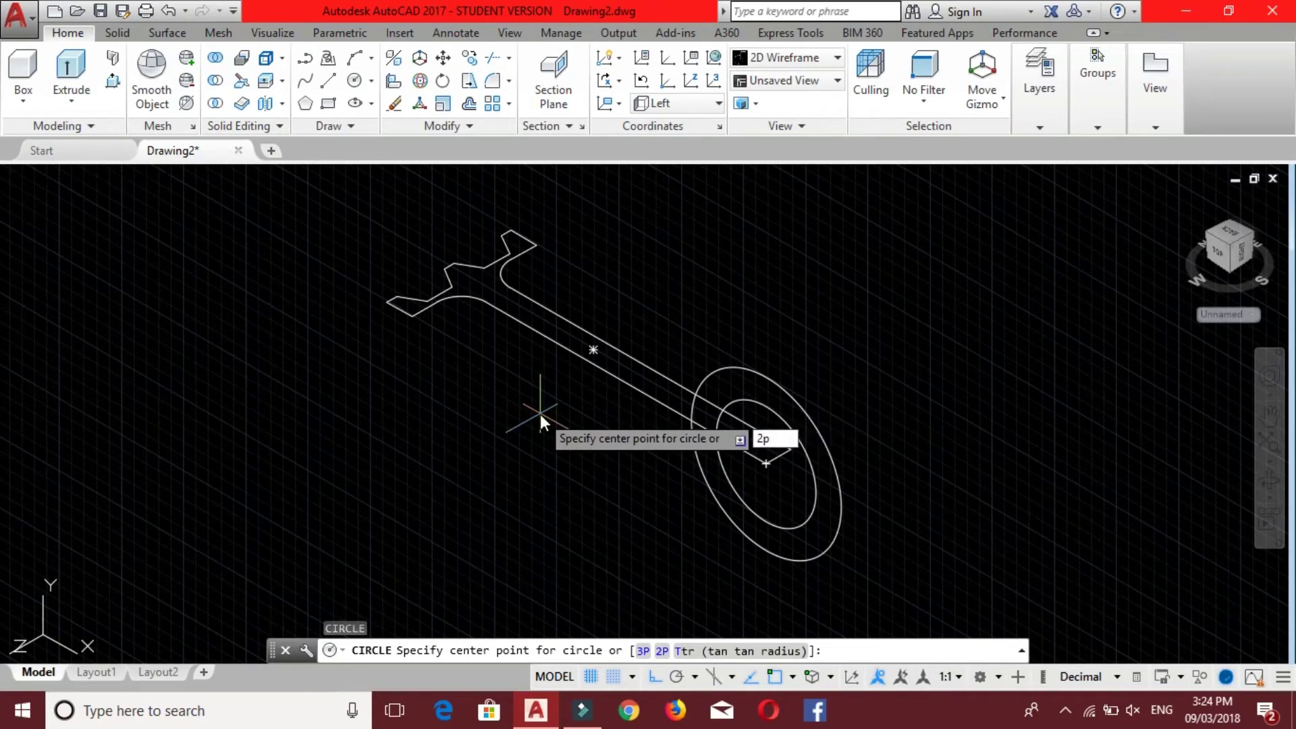
{"action": "key", "text": "Return"}
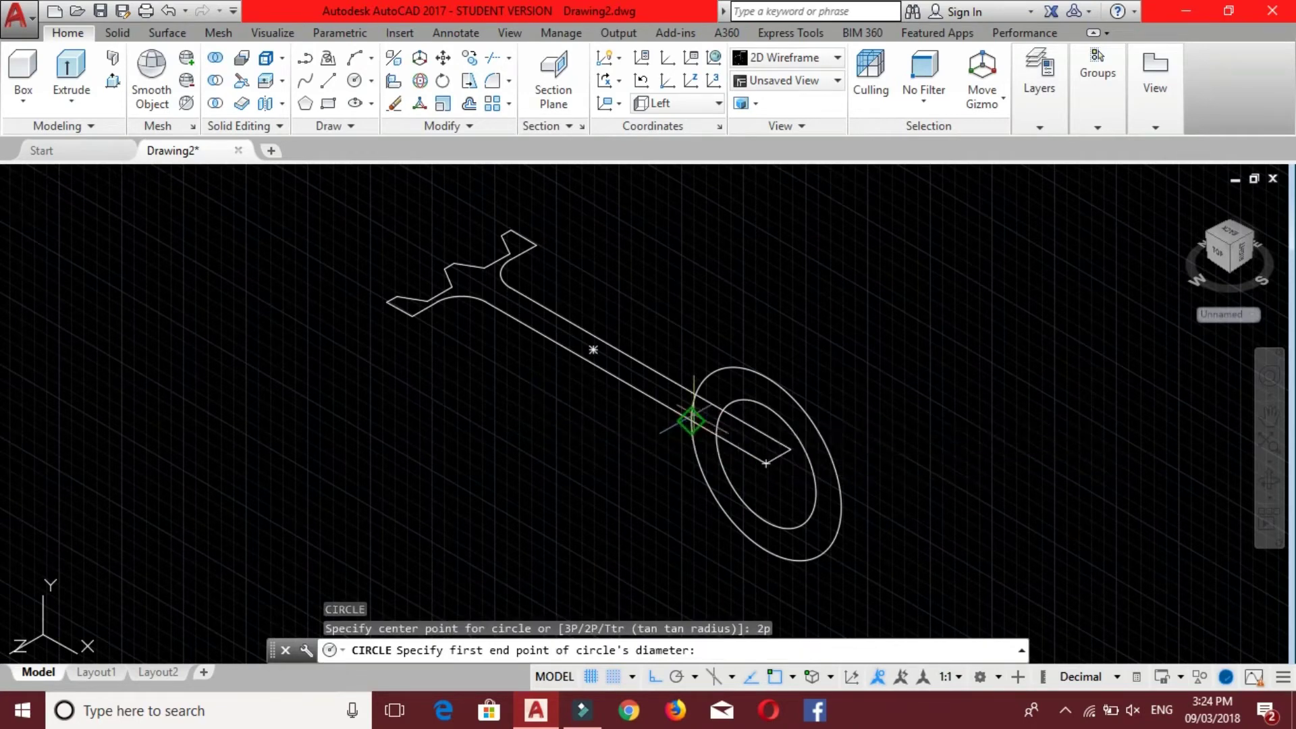
{"action": "left_click", "coordinate": [691, 420]}
{"action": "left_click", "coordinate": [479, 294]}
{"action": "scroll", "coordinate": [542, 332], "scroll_direction": "down", "scroll_amount": 2}
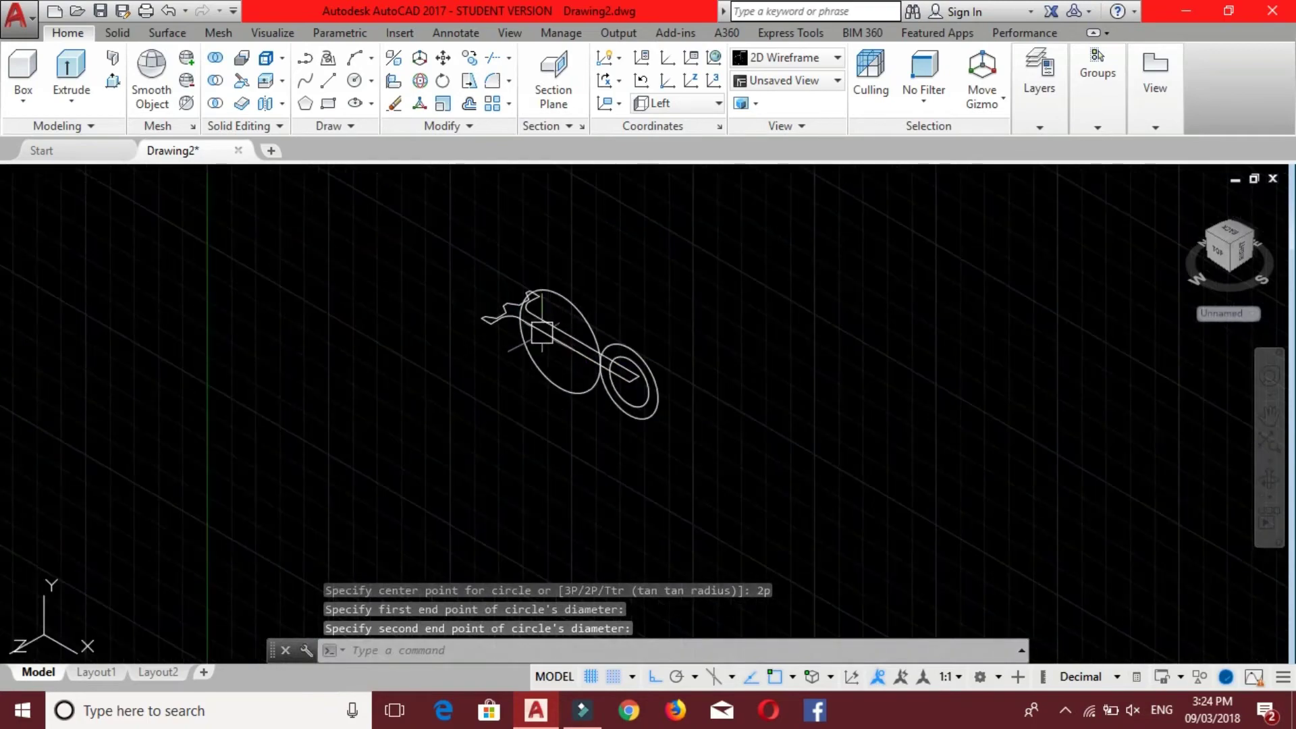
{"action": "scroll", "coordinate": [542, 332], "scroll_direction": "up", "scroll_amount": 2}
{"action": "middle_click_drag", "start_coordinate": [542, 332], "coordinate": [496, 367]}
{"action": "key", "text": "Escape"}
{"action": "key", "text": "Escape"}
{"action": "key", "text": "Escape"}
{"action": "type", "text": "re"}
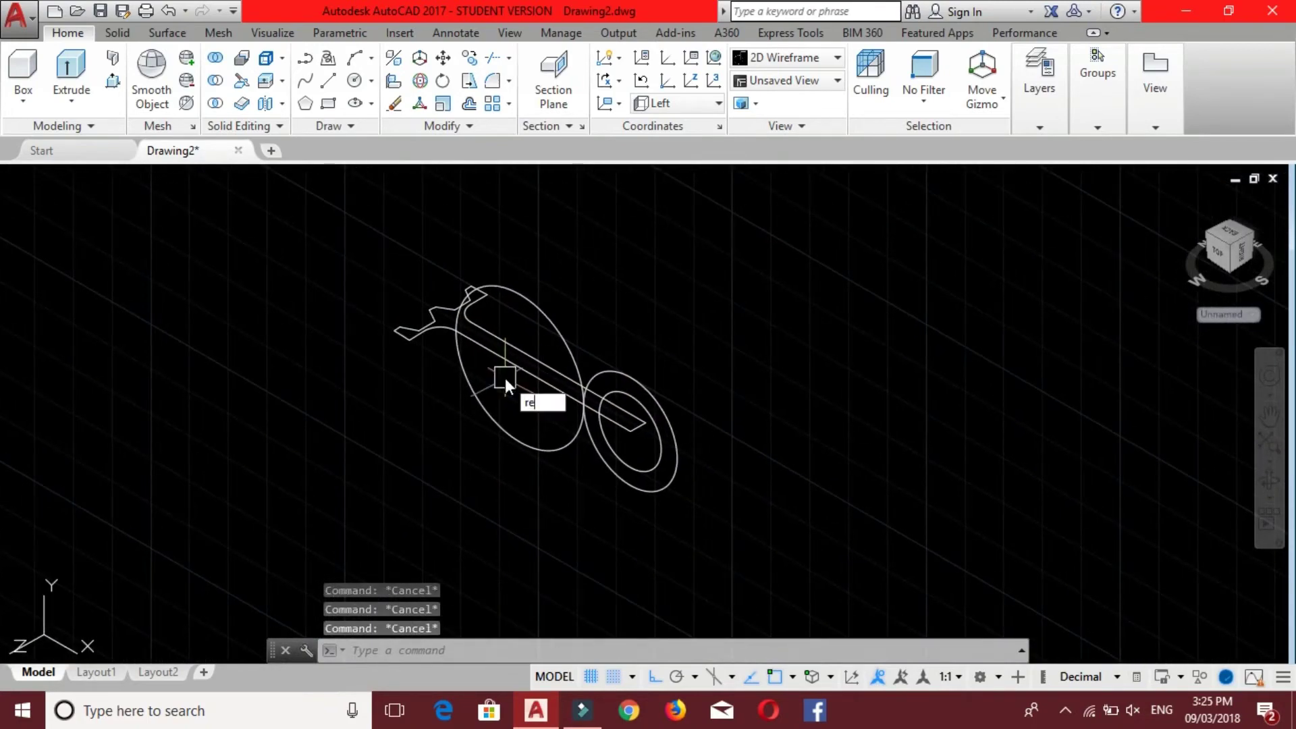
Revolve the grooved profile 360 degrees about the axis line into the pulley wheel solid.
{"action": "type", "text": "v"}
{"action": "key", "text": "Return"}
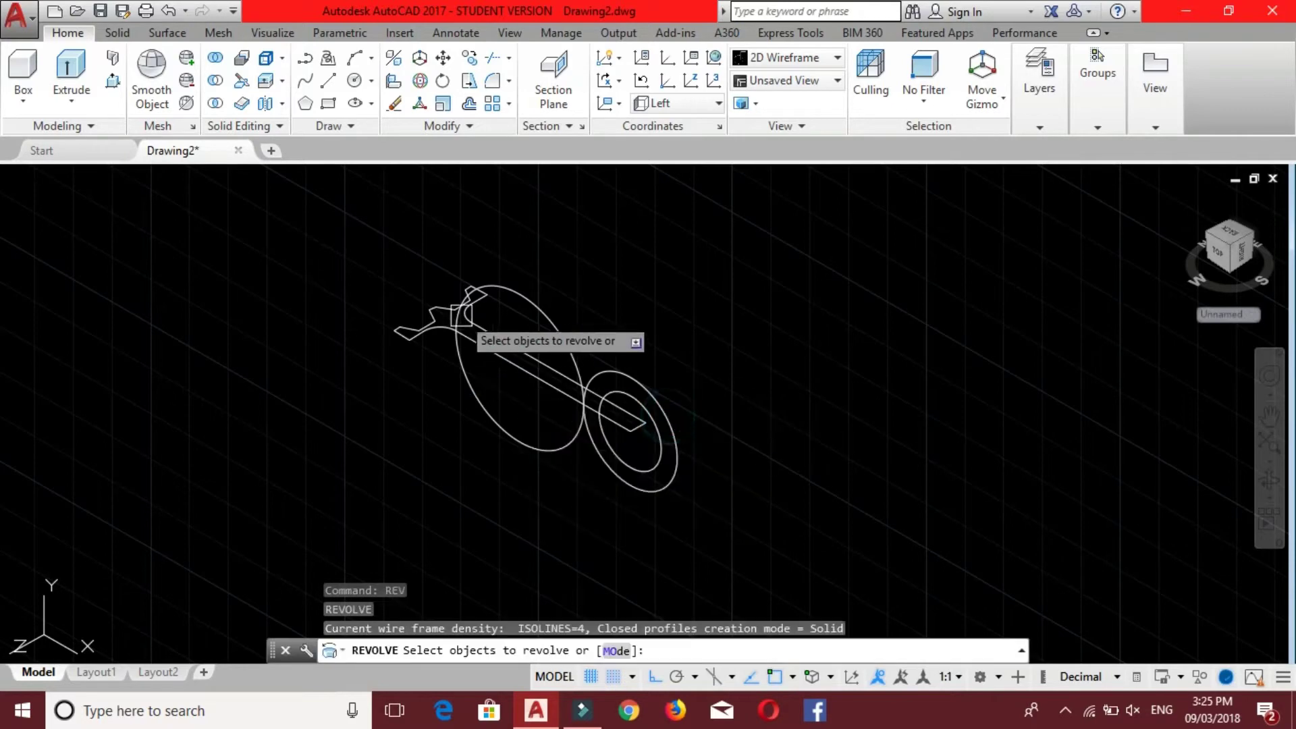
{"action": "left_click", "coordinate": [439, 339]}
{"action": "key", "text": "Return"}
{"action": "scroll", "coordinate": [631, 431], "scroll_direction": "up", "scroll_amount": 5}
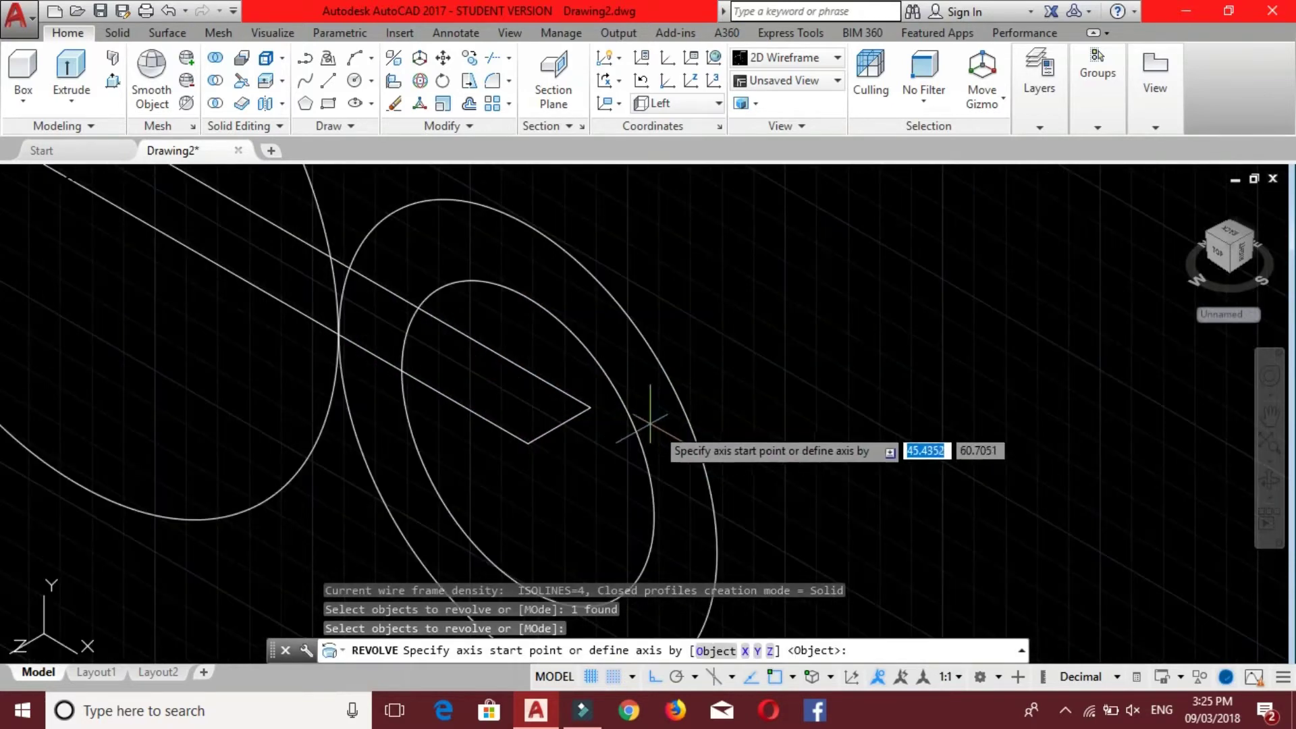
{"action": "left_click", "coordinate": [590, 407]}
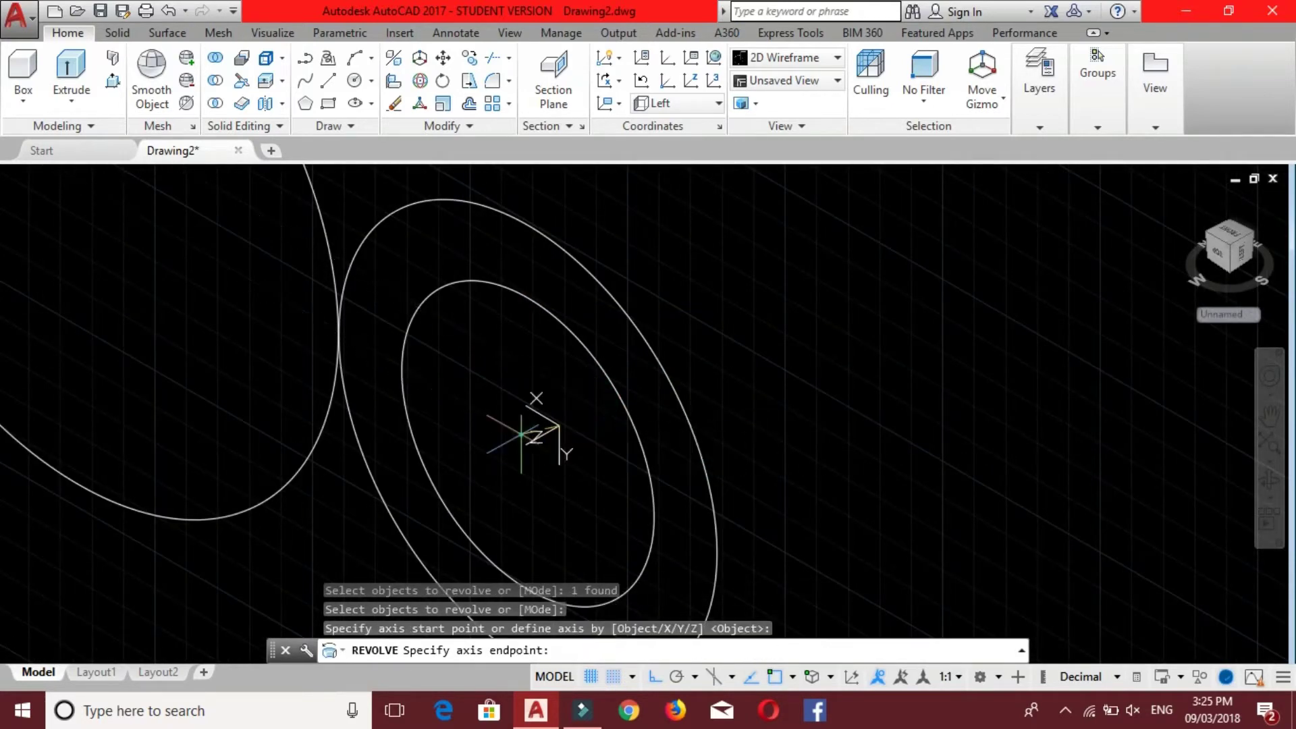
{"action": "left_click", "coordinate": [534, 435]}
{"action": "scroll", "coordinate": [550, 447], "scroll_direction": "down", "scroll_amount": 5}
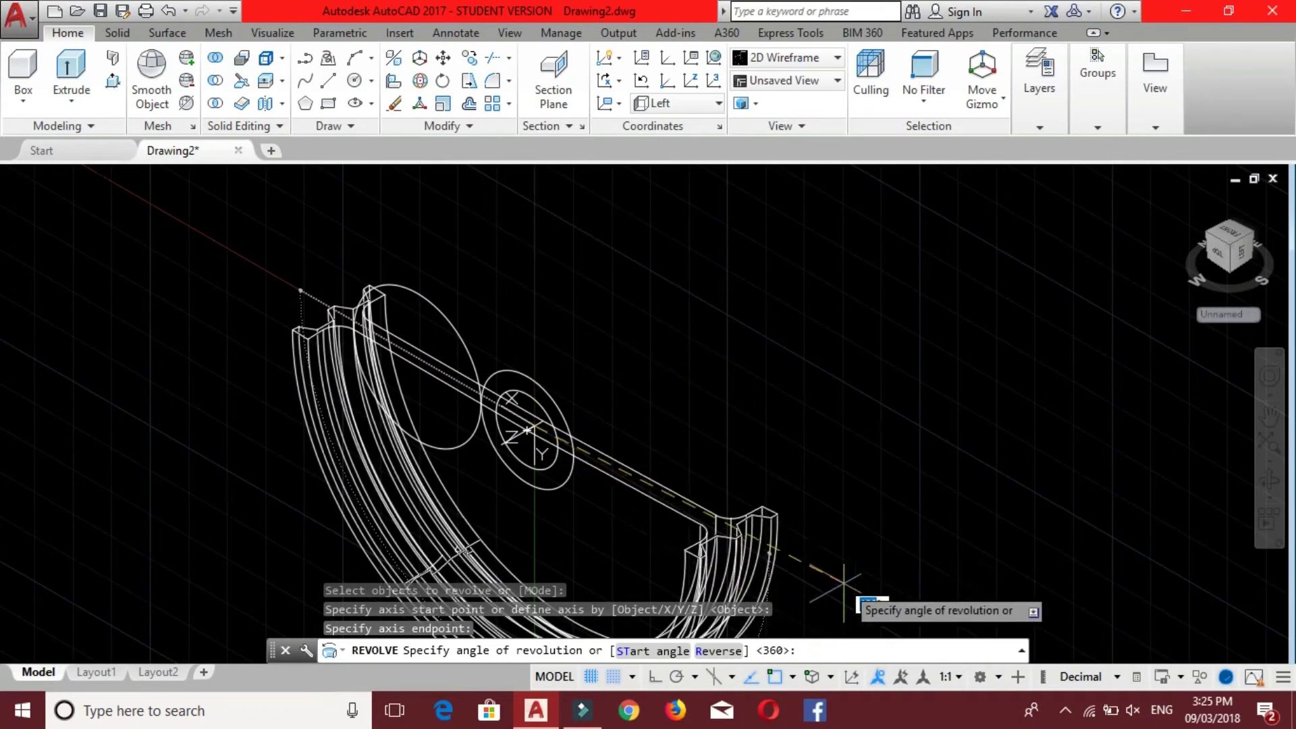
{"action": "key", "text": "Return"}
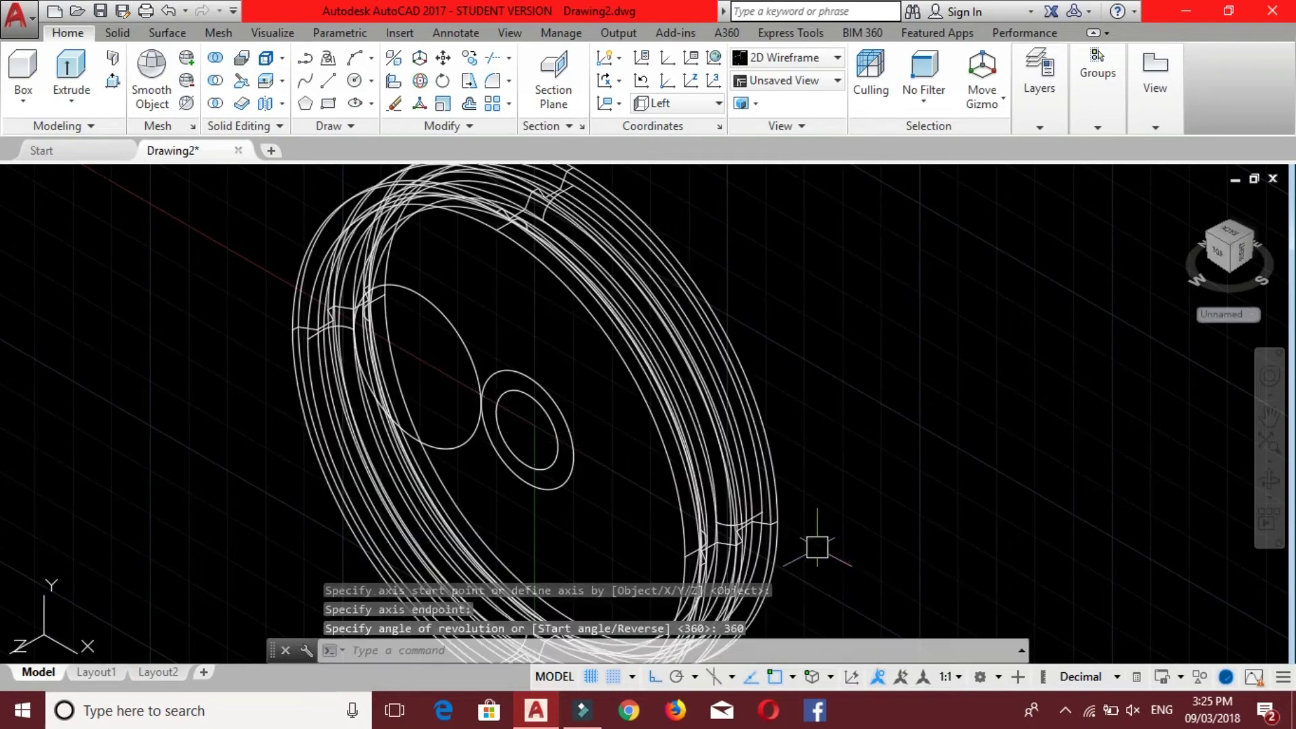
{"action": "scroll", "coordinate": [502, 392], "scroll_direction": "down", "scroll_amount": 3}
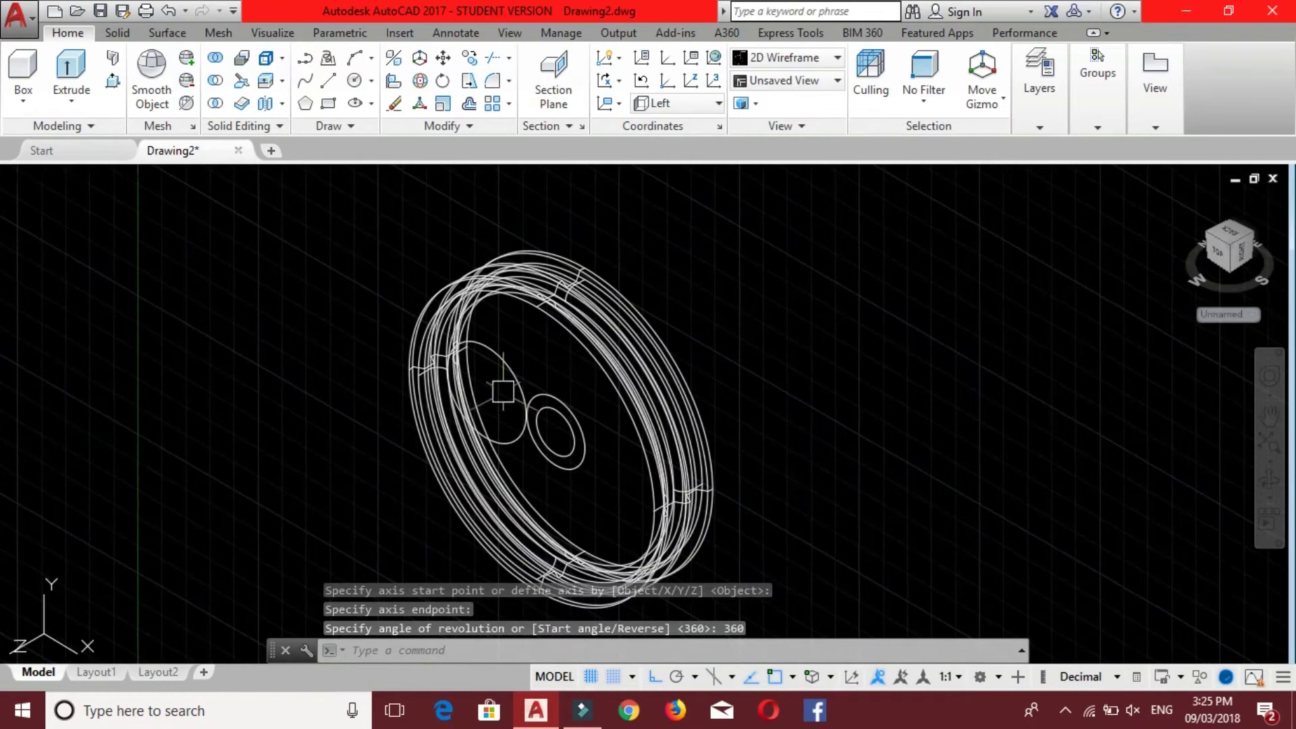
{"action": "middle_click_drag", "start_coordinate": [548, 432], "coordinate": [529, 424]}
{"action": "scroll", "coordinate": [523, 425], "scroll_direction": "up", "scroll_amount": 2}
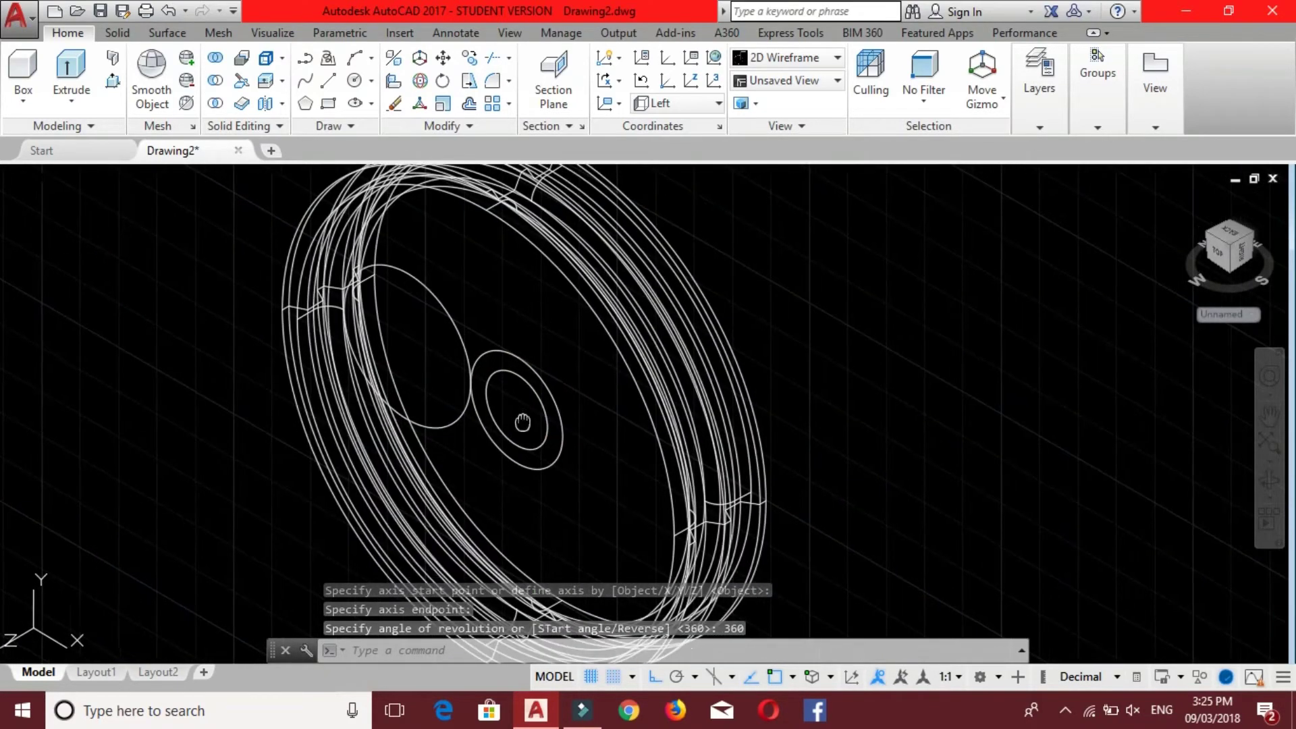
{"action": "scroll", "coordinate": [521, 425], "scroll_direction": "down", "scroll_amount": 2}
{"action": "scroll", "coordinate": [521, 405], "scroll_direction": "up", "scroll_amount": 5}
Draw a short 0.5-unit line at the top of the hub bore.
{"action": "key", "text": "Escape"}
{"action": "key", "text": "Escape"}
{"action": "key", "text": "Escape"}
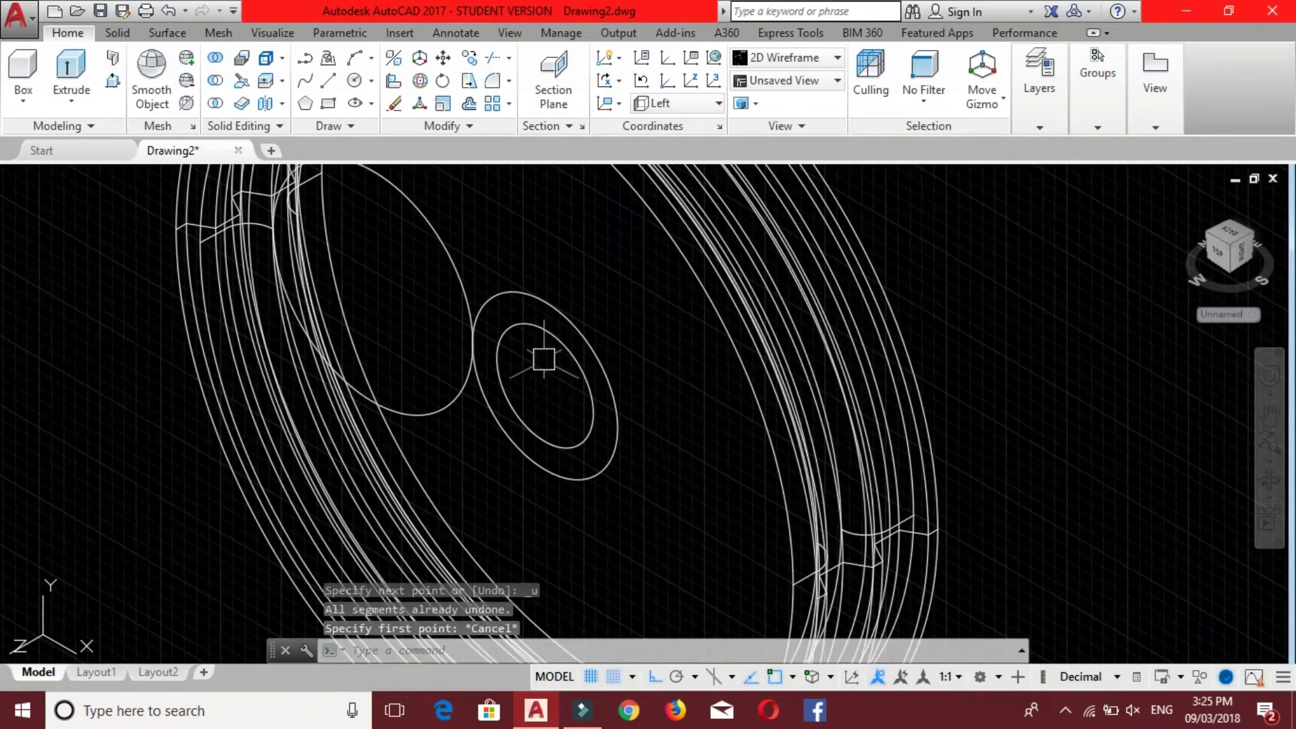
{"action": "scroll", "coordinate": [523, 341], "scroll_direction": "up", "scroll_amount": 2}
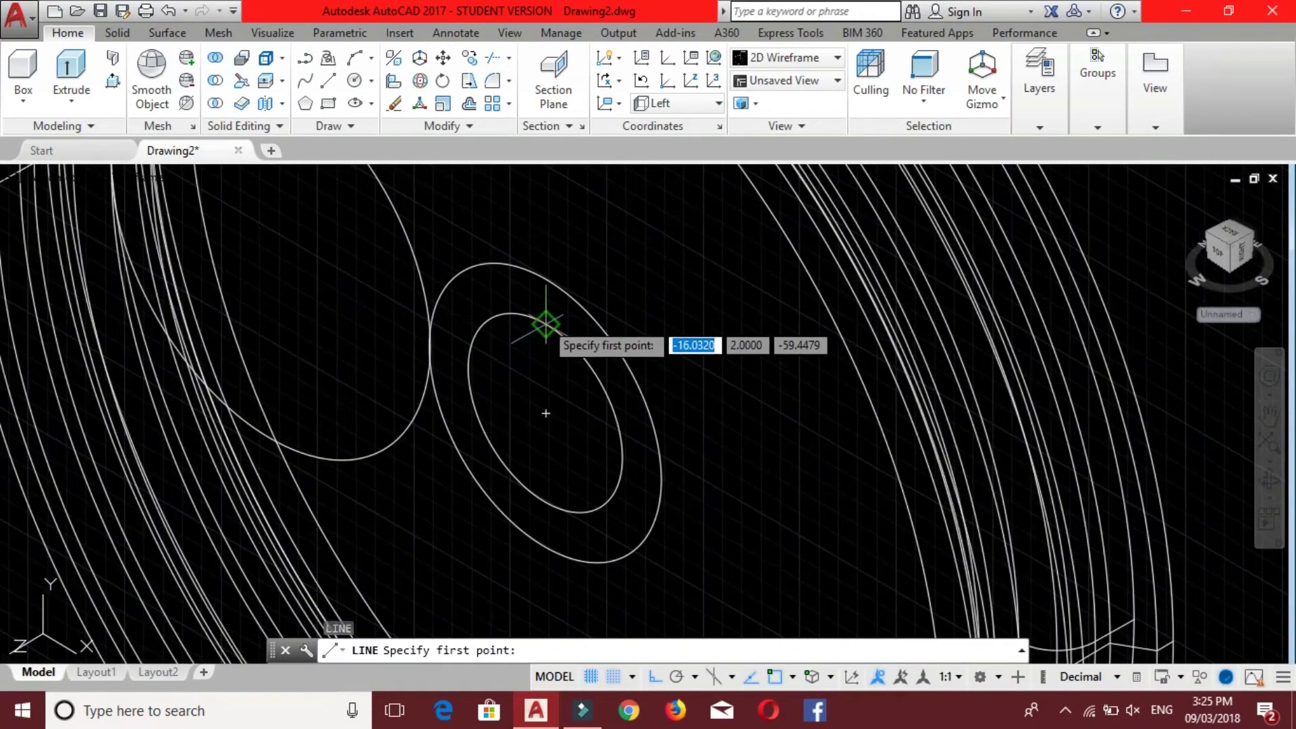
{"action": "left_click", "coordinate": [547, 322]}
{"action": "scroll", "coordinate": [547, 304], "scroll_direction": "up", "scroll_amount": 4}
{"action": "type", "text": ".5"}
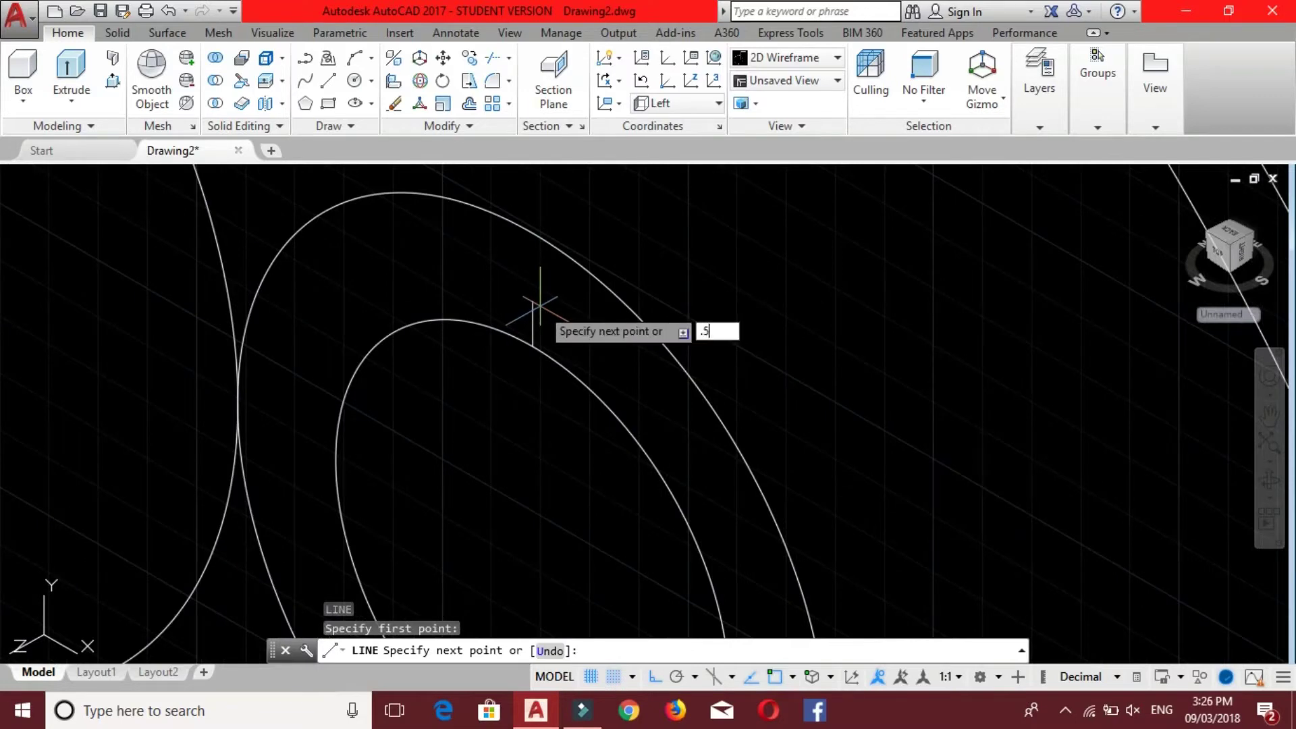
{"action": "key", "text": "Return"}
{"action": "key", "text": "Return"}
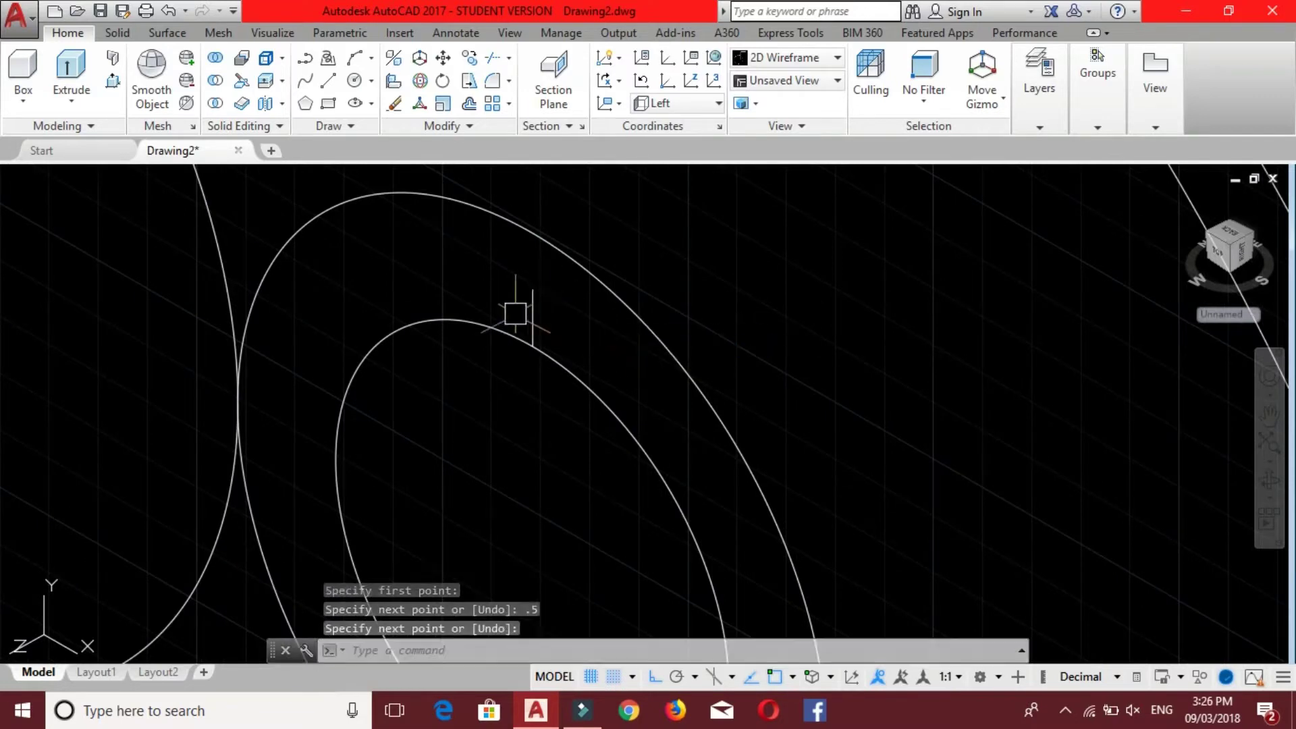
{"action": "key", "text": "Escape"}
{"action": "key", "text": "Escape"}
{"action": "type", "text": "O"}
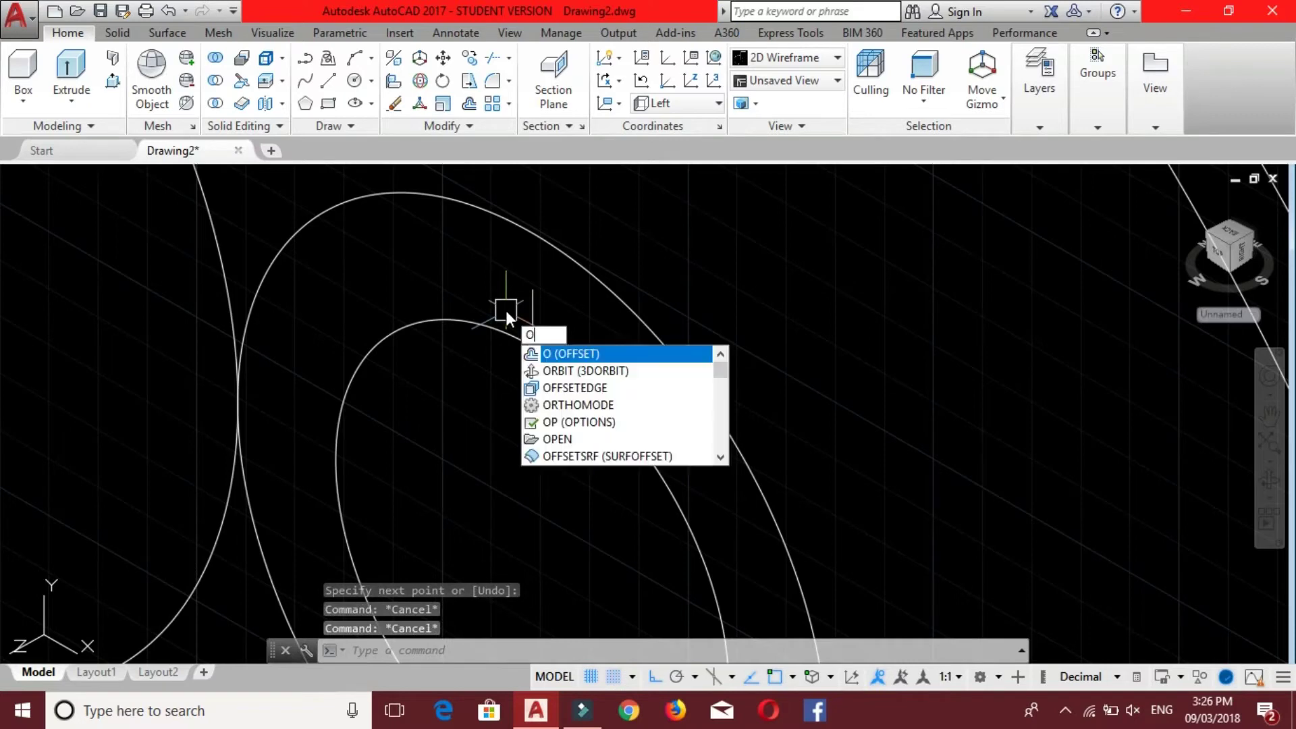
Offset the short vertical line 0.5 units to each side.
{"action": "type", "text": "ff"}
{"action": "key", "text": "Return"}
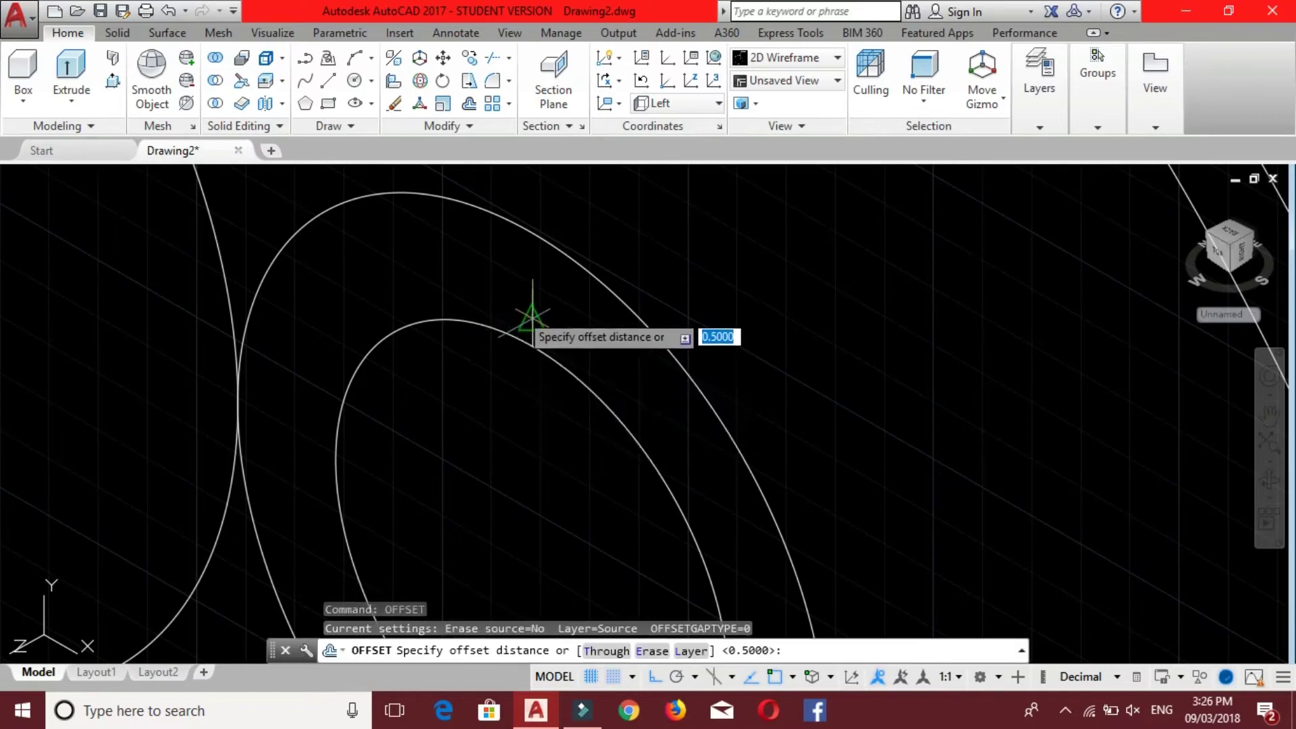
{"action": "type", "text": "5"}
{"action": "key", "text": "Return"}
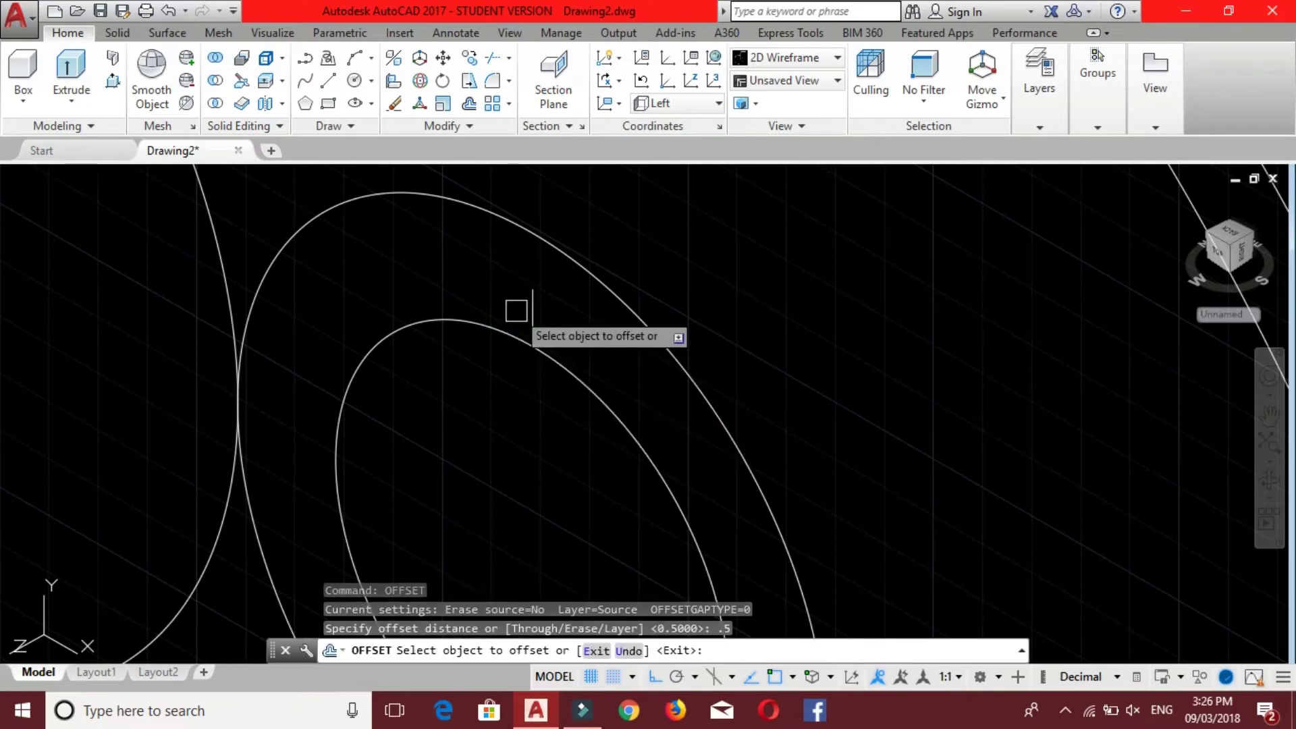
{"action": "left_click", "coordinate": [533, 314]}
{"action": "left_click", "coordinate": [581, 337]}
{"action": "left_click", "coordinate": [532, 301]}
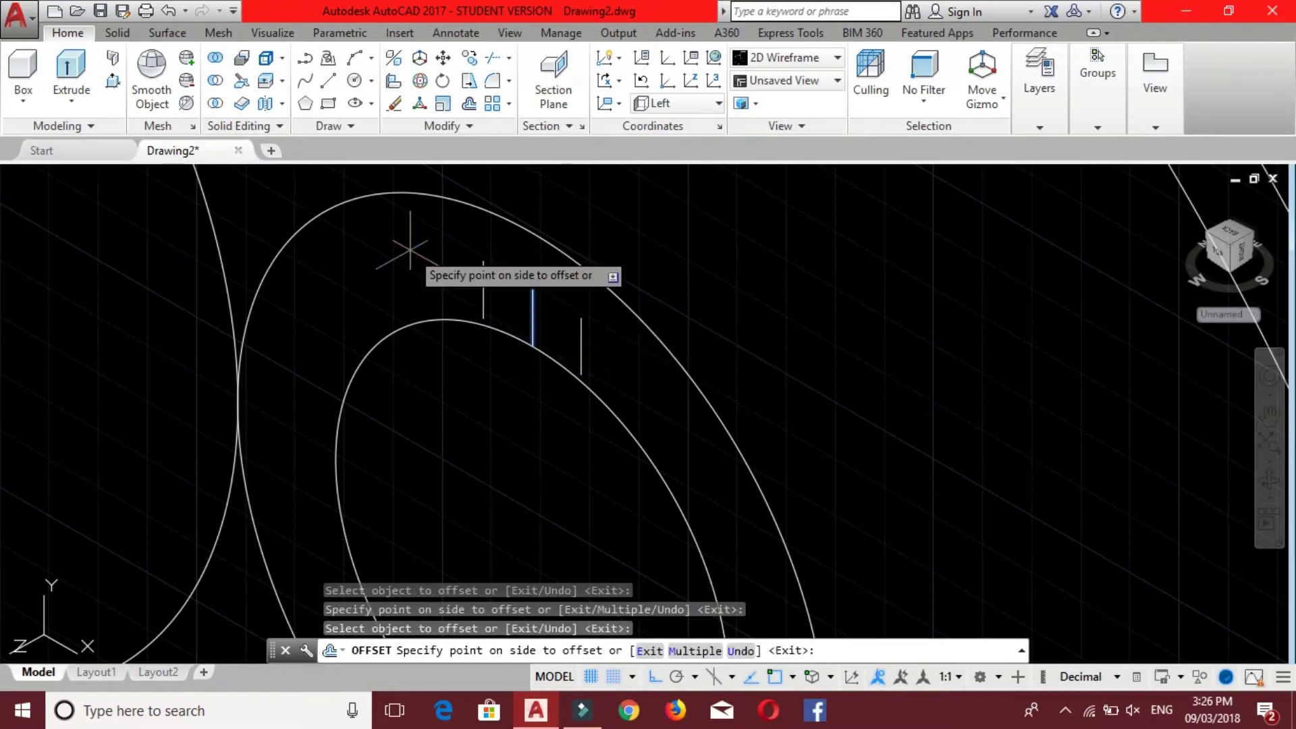
{"action": "left_click", "coordinate": [410, 250]}
{"action": "key", "text": "Escape"}
{"action": "key", "text": "Escape"}
Extend the two offset lines to the inner and outer arcs.
{"action": "type", "text": "r"}
{"action": "key", "text": "Return"}
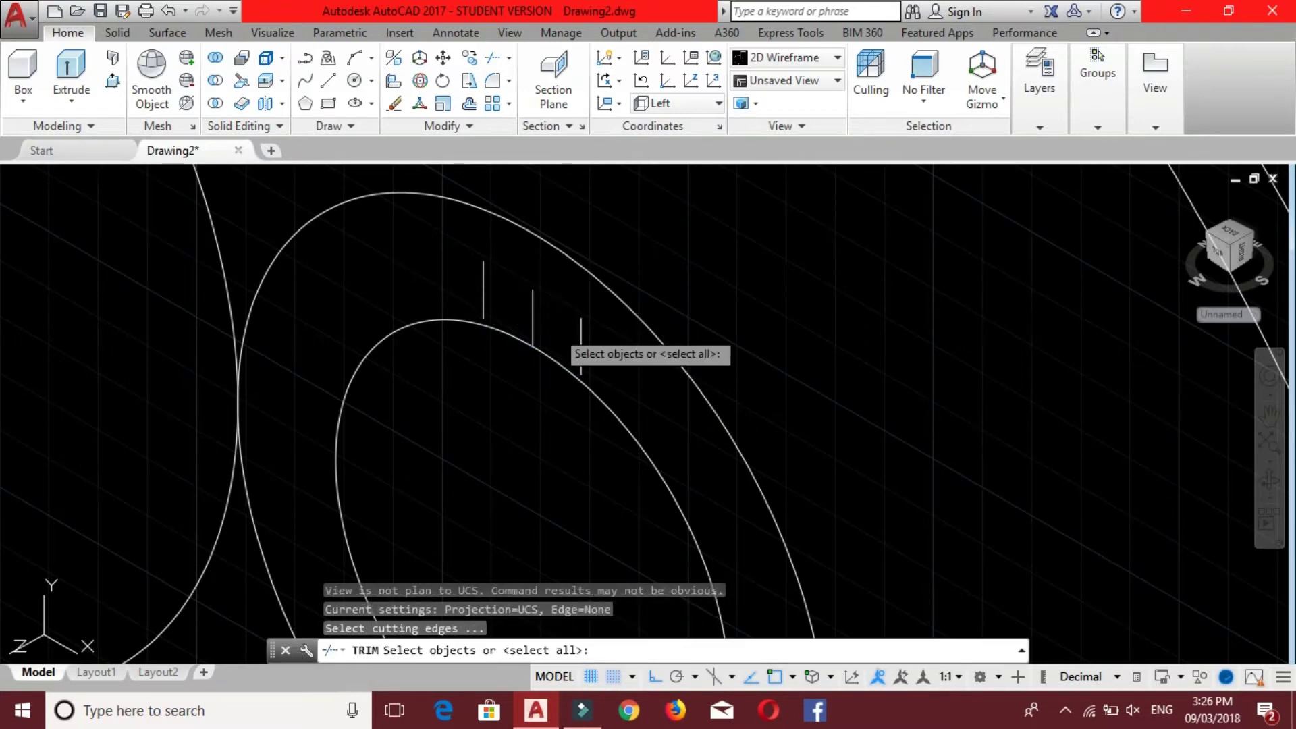
{"action": "key", "text": "Return"}
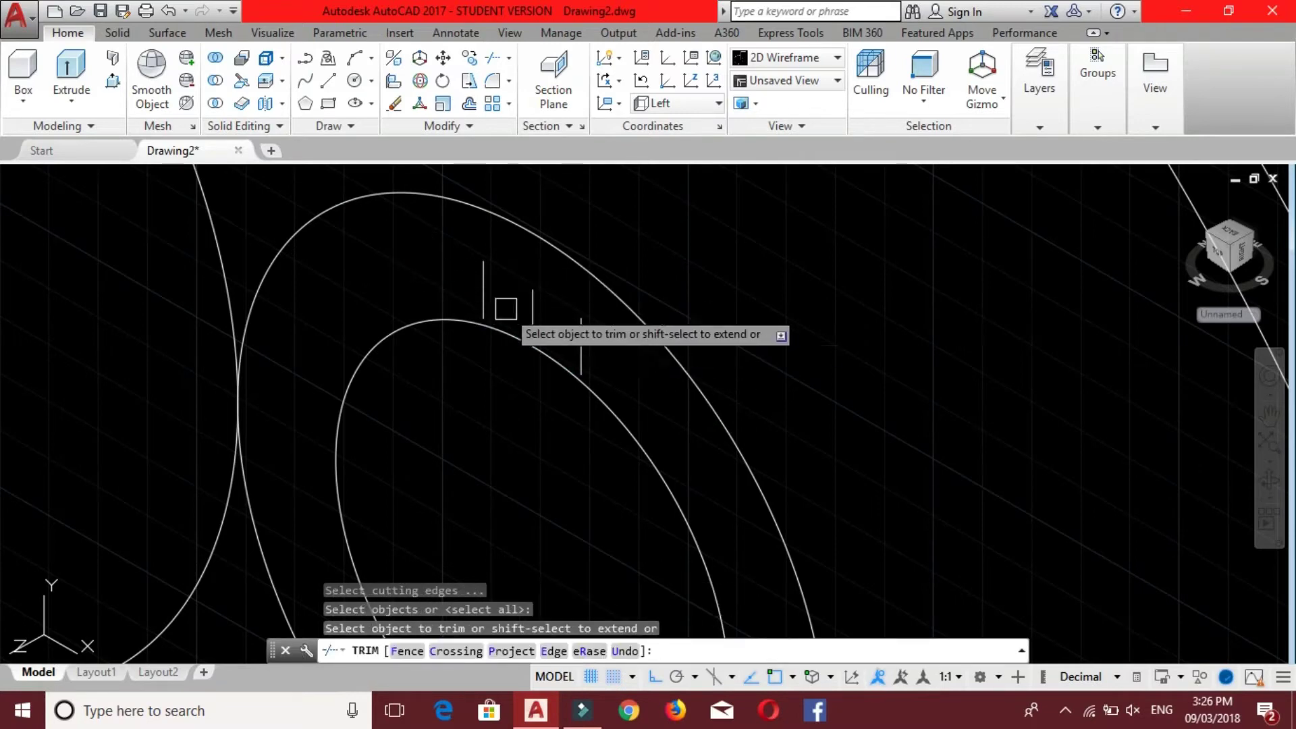
{"action": "left_click", "coordinate": [482, 297], "text": "shift"}
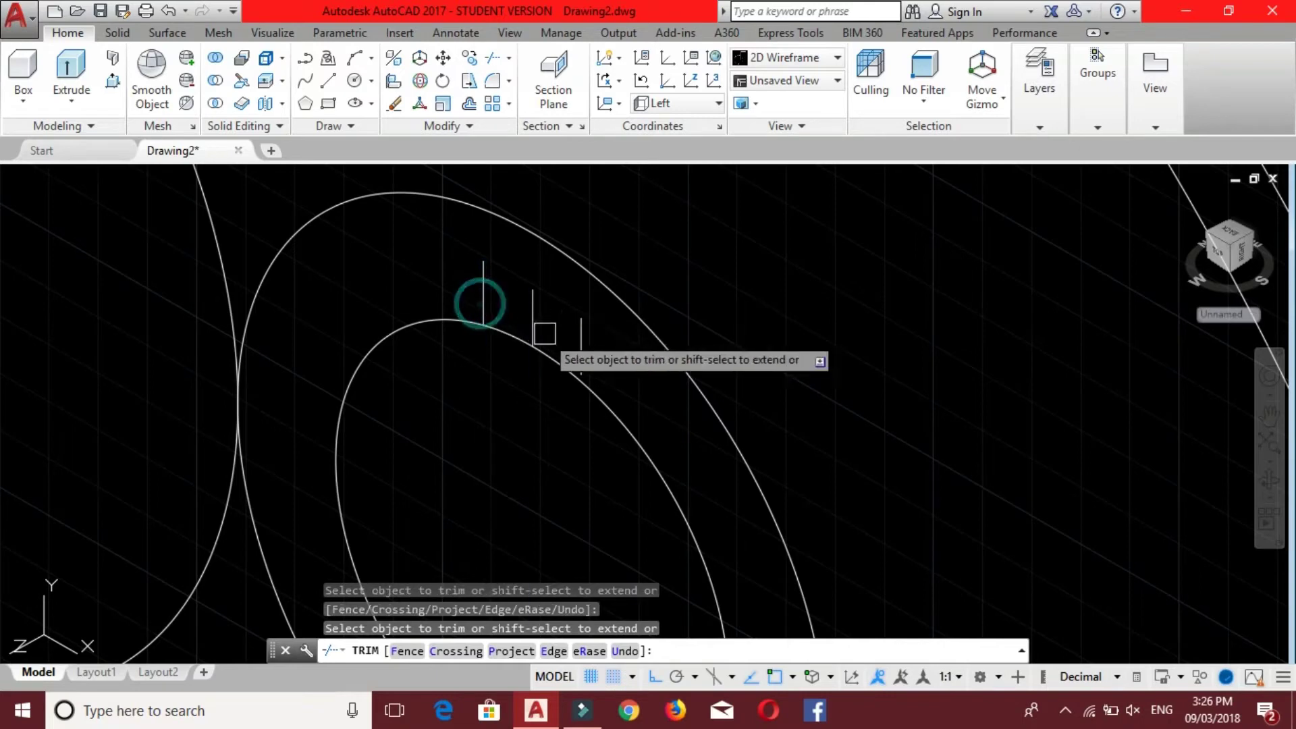
{"action": "left_click", "coordinate": [579, 356], "text": "shift"}
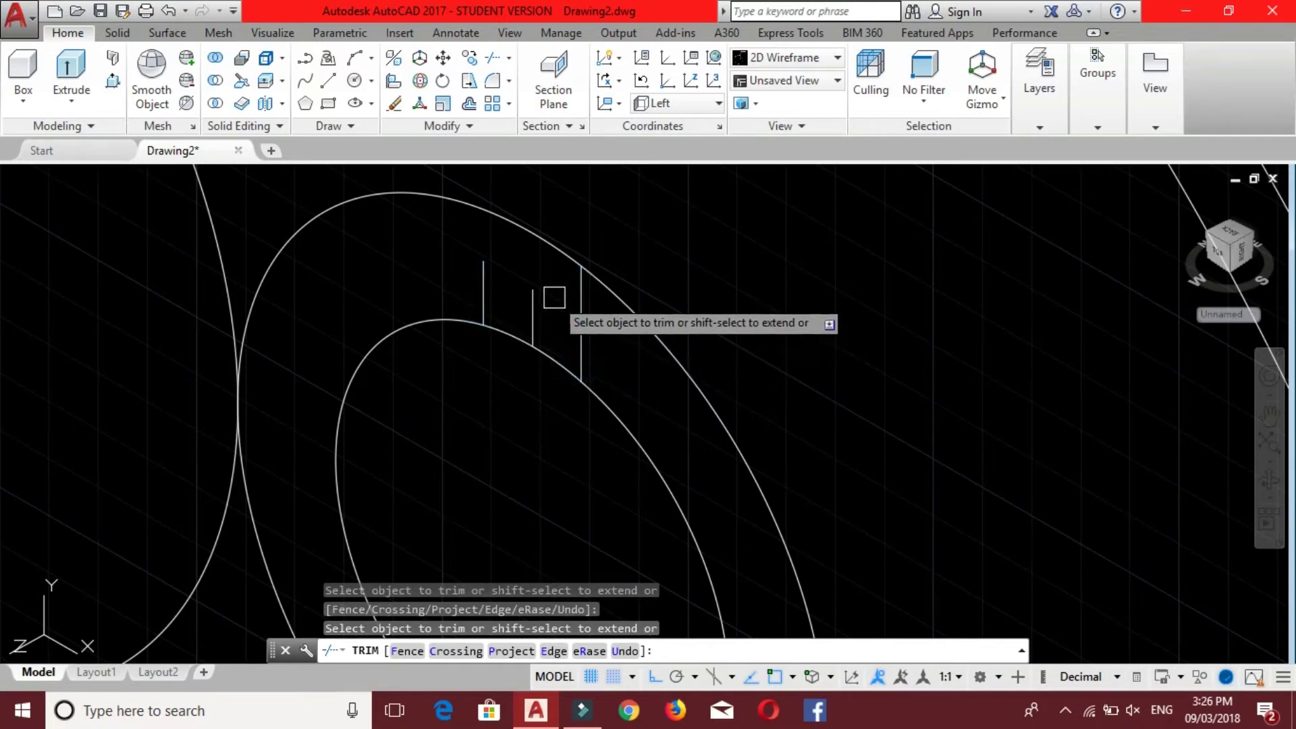
{"action": "key", "text": "Escape"}
Draw a line across the tops of the two notch sides.
{"action": "type", "text": "l"}
{"action": "key", "text": "Return"}
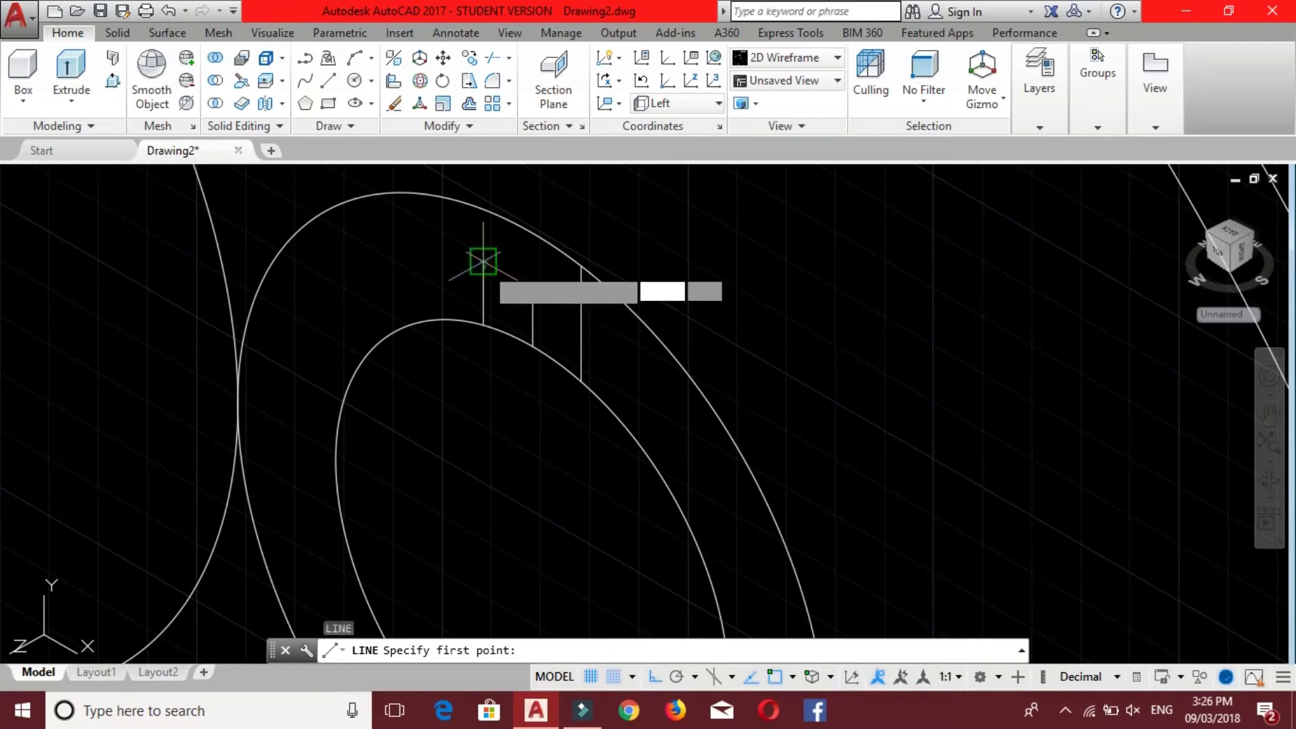
{"action": "left_click", "coordinate": [483, 261]}
{"action": "left_click", "coordinate": [574, 318]}
{"action": "key", "text": "Return"}
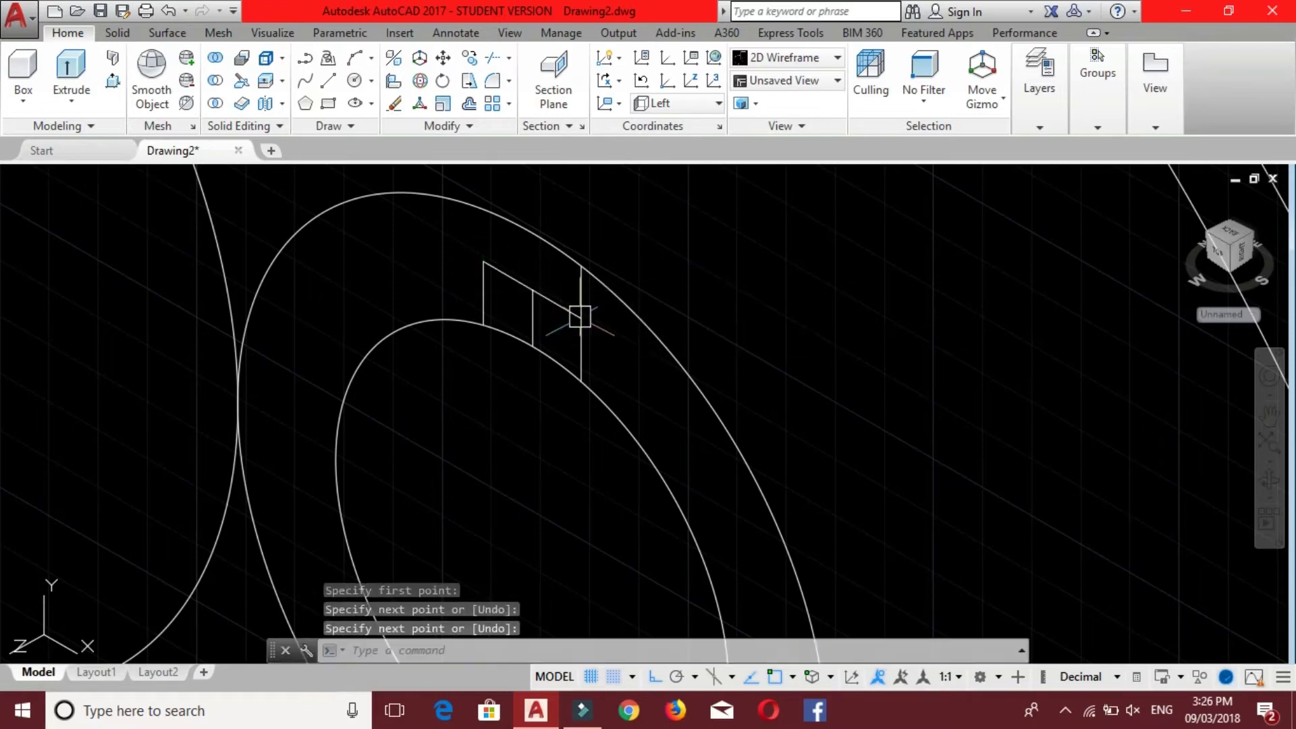
{"action": "key", "text": "Escape"}
Trim away the bore arc segment inside the keyway notch.
{"action": "left_click", "coordinate": [581, 292]}
{"action": "key", "text": "Escape"}
{"action": "key", "text": "Escape"}
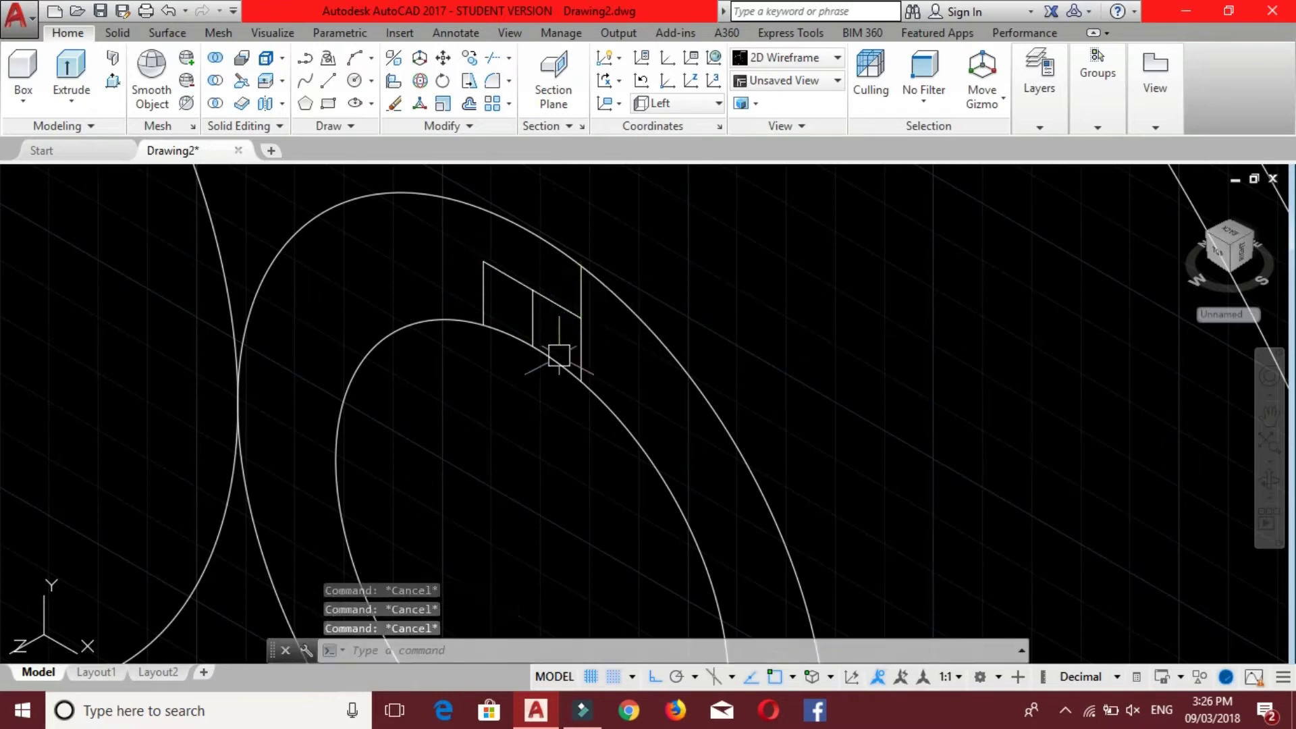
{"action": "type", "text": "tr"}
{"action": "key", "text": "Return"}
{"action": "key", "text": "Return"}
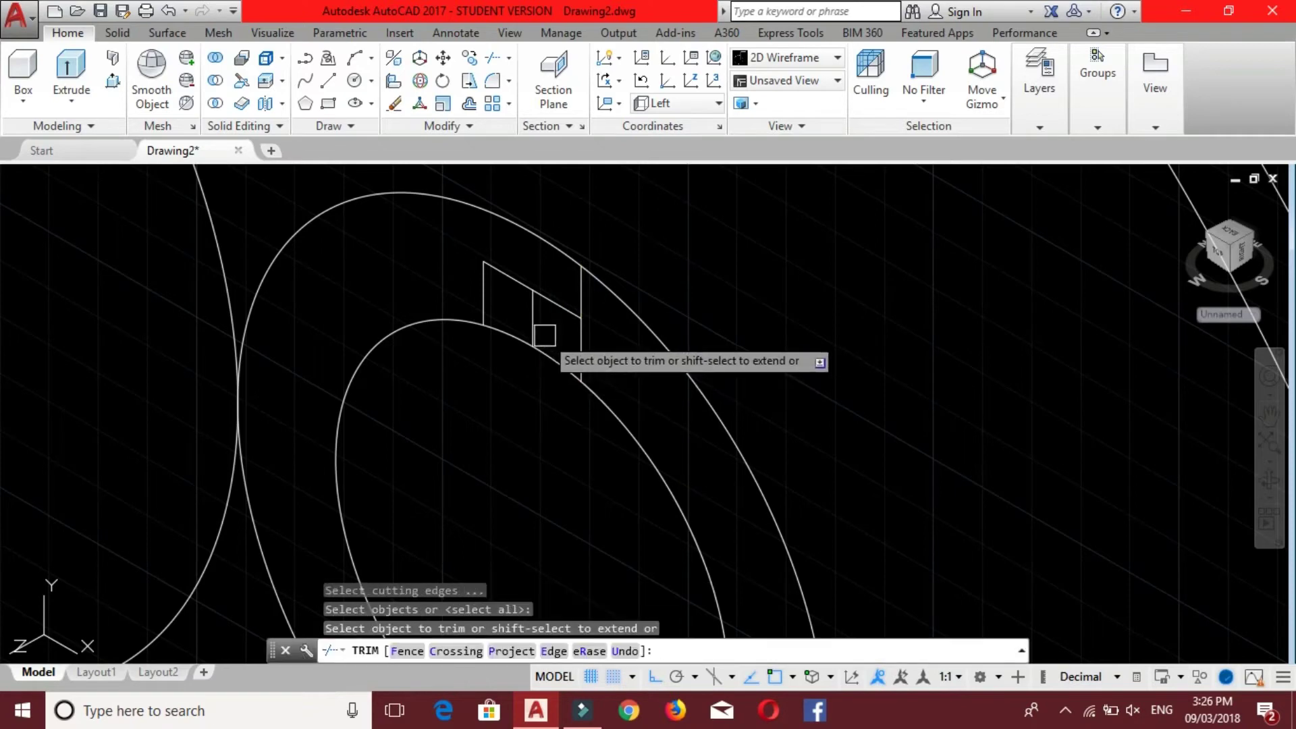
{"action": "left_click", "coordinate": [545, 352]}
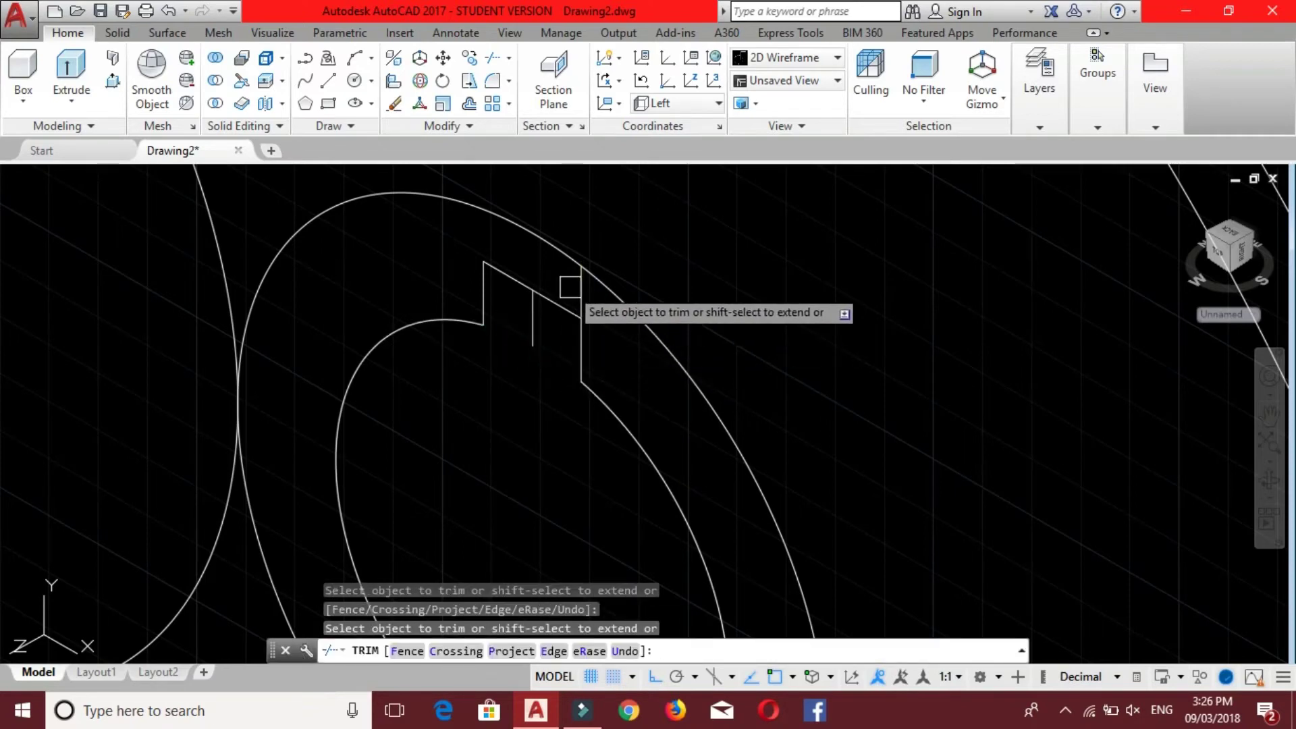
{"action": "scroll", "coordinate": [544, 324], "scroll_direction": "down", "scroll_amount": 4}
Erase the leftover middle line inside the keyway.
{"action": "key", "text": "Escape"}
{"action": "key", "text": "Escape"}
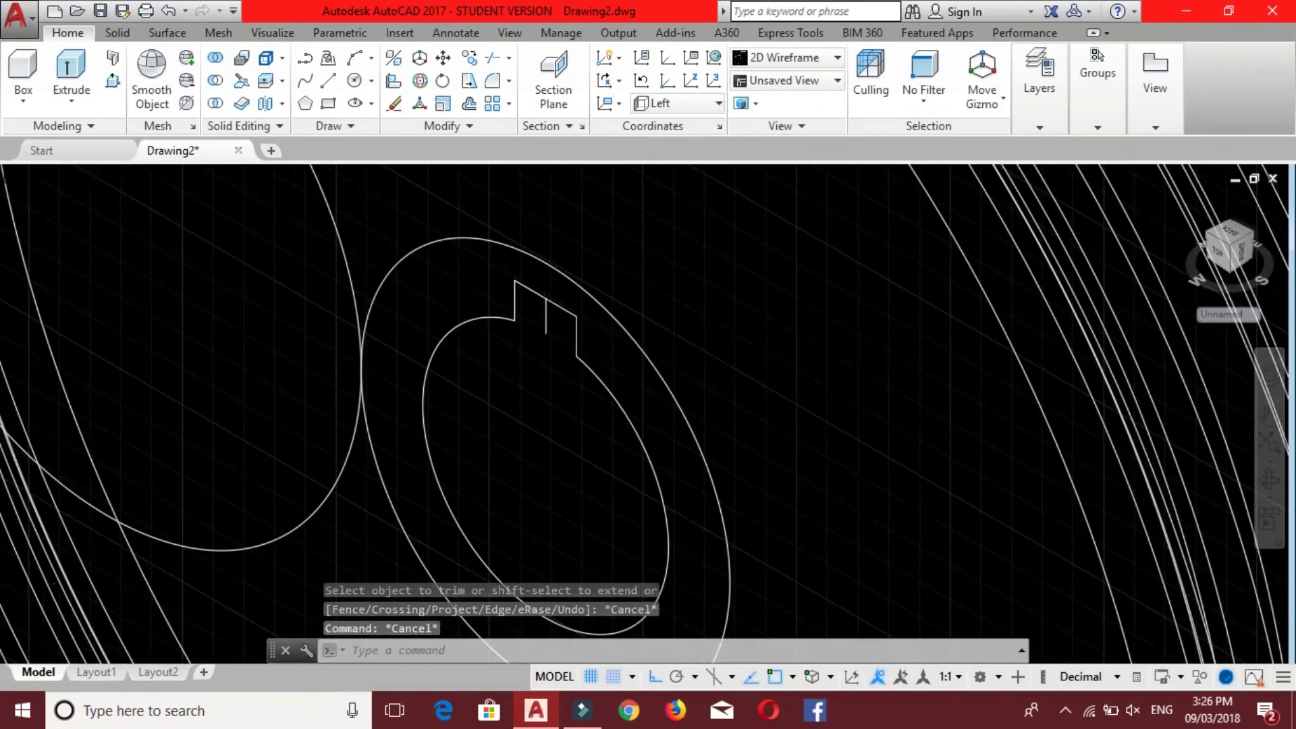
{"action": "scroll", "coordinate": [544, 328], "scroll_direction": "up", "scroll_amount": 6}
{"action": "left_click", "coordinate": [544, 328]}
{"action": "right_click", "coordinate": [543, 327]}
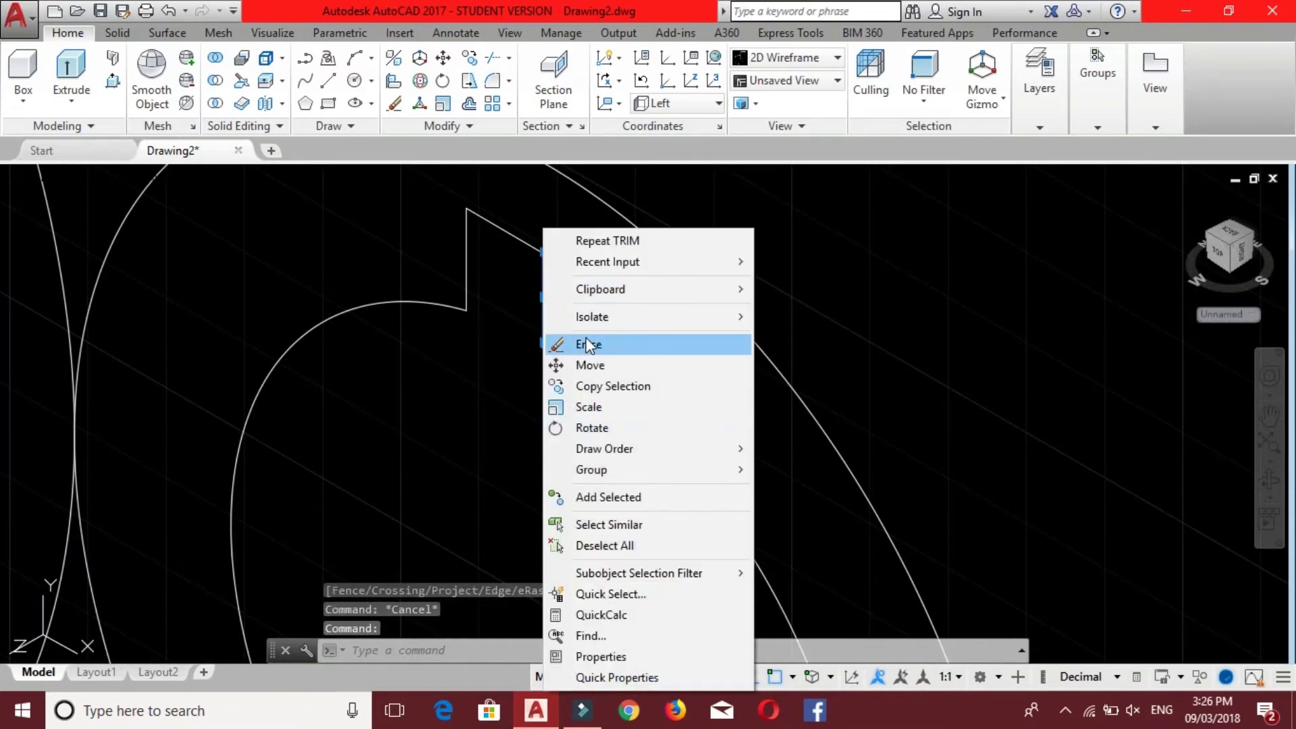
{"action": "left_click", "coordinate": [586, 340]}
{"action": "scroll", "coordinate": [585, 338], "scroll_direction": "down", "scroll_amount": 4}
{"action": "key", "text": "Escape"}
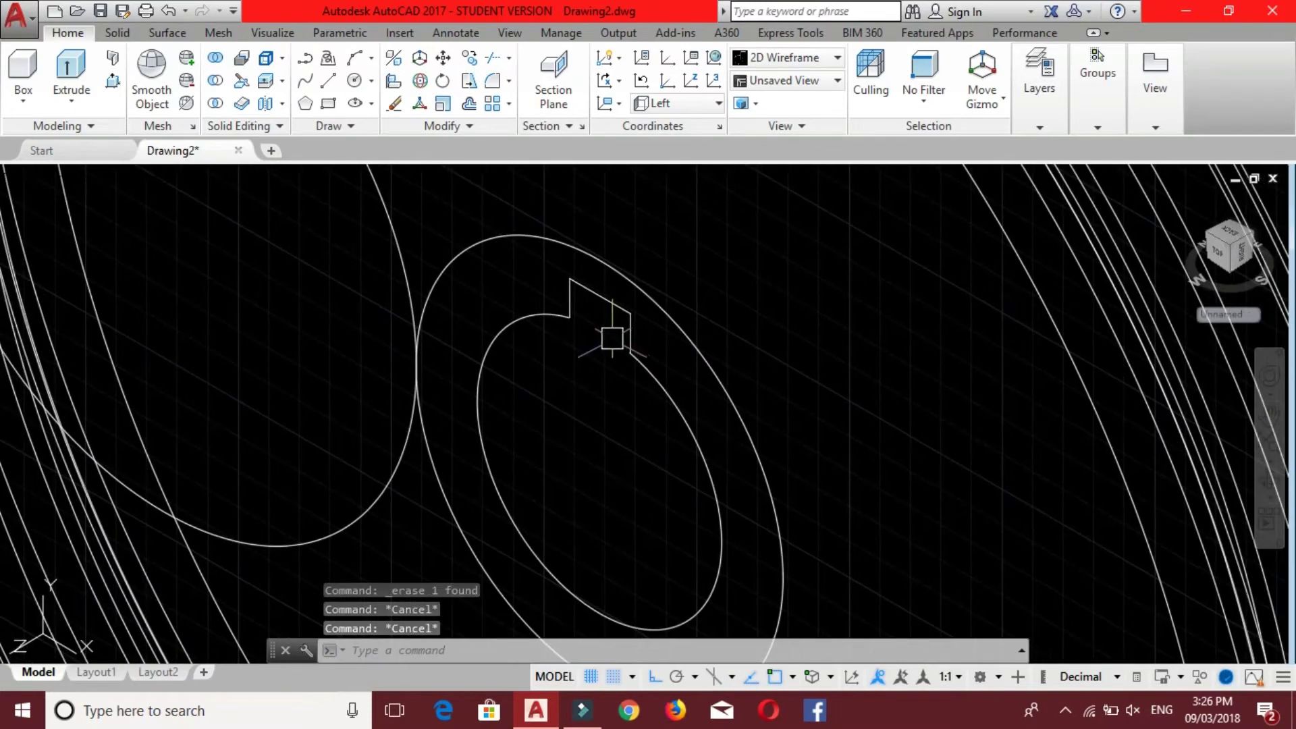
Join the inner hub arc and three notch segments into one polyline.
{"action": "type", "text": "j"}
{"action": "key", "text": "Return"}
{"action": "left_click", "coordinate": [642, 368]}
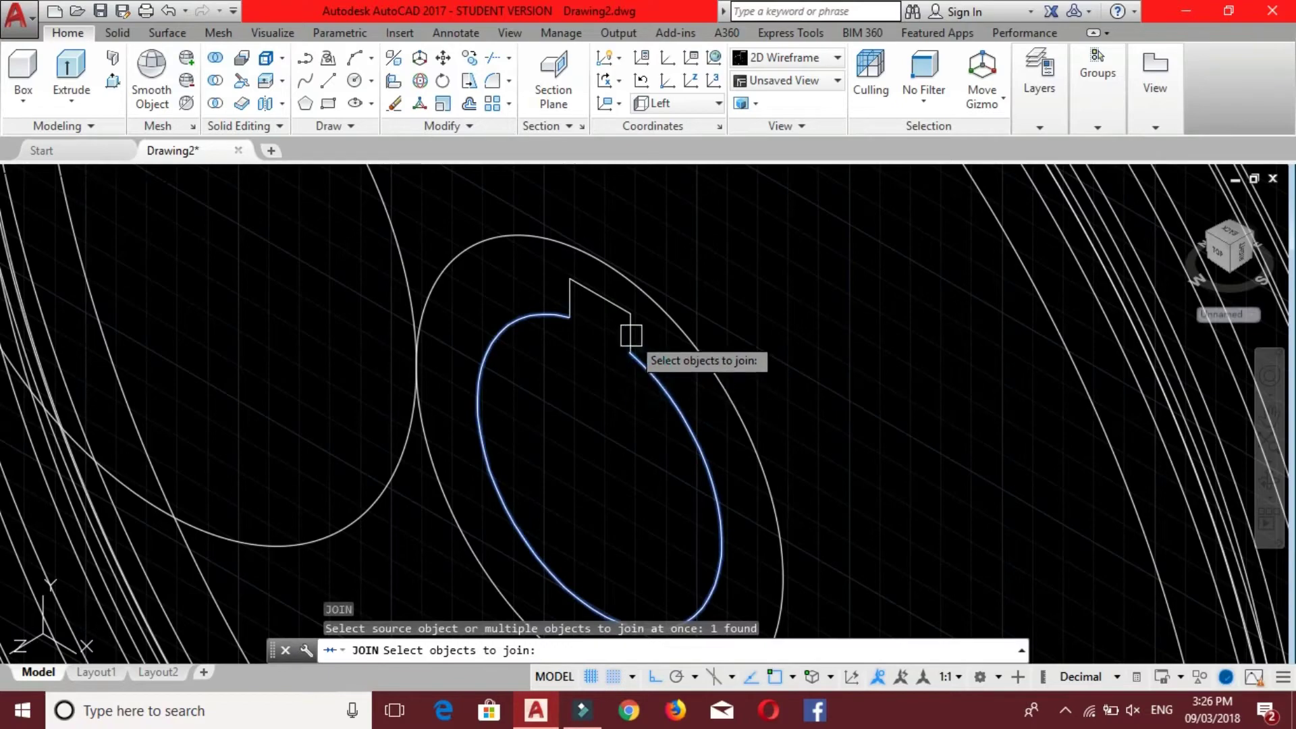
{"action": "left_click", "coordinate": [631, 335]}
{"action": "left_click", "coordinate": [602, 297]}
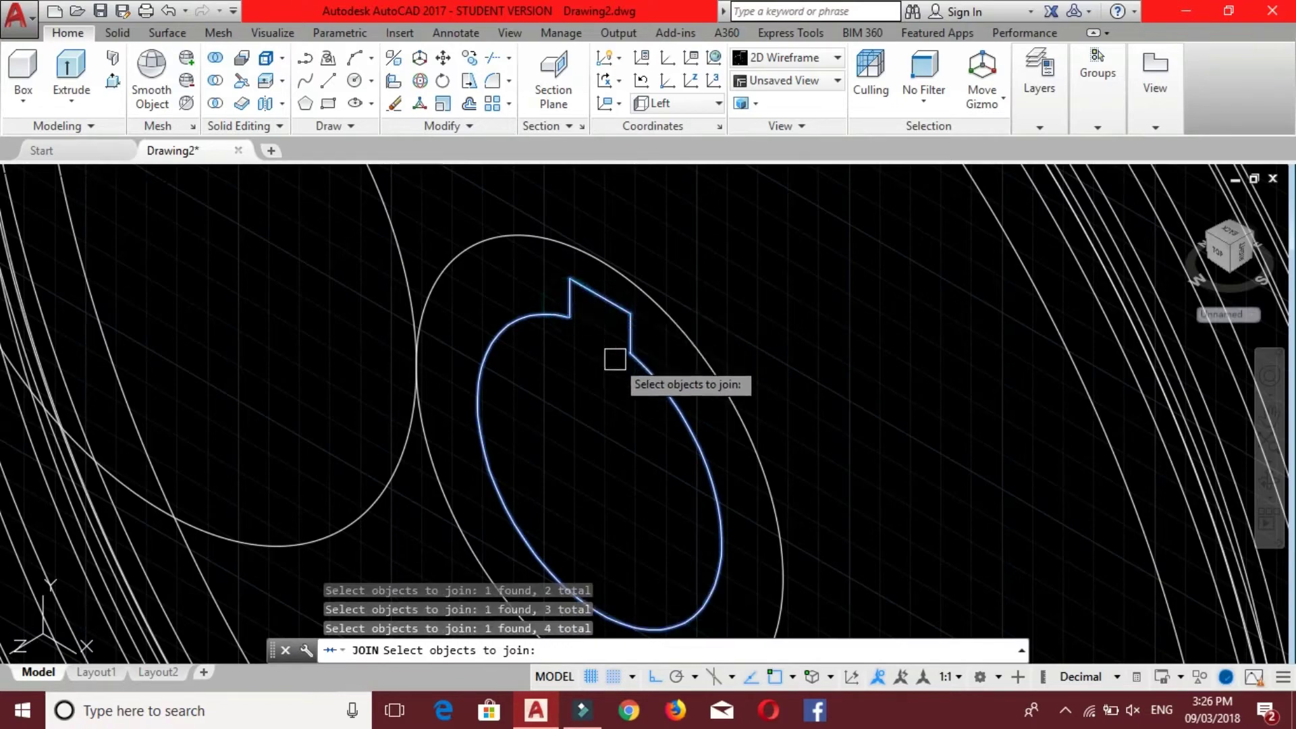
{"action": "key", "text": "Return"}
{"action": "scroll", "coordinate": [618, 361], "scroll_direction": "down", "scroll_amount": 4}
{"action": "left_click", "coordinate": [633, 372]}
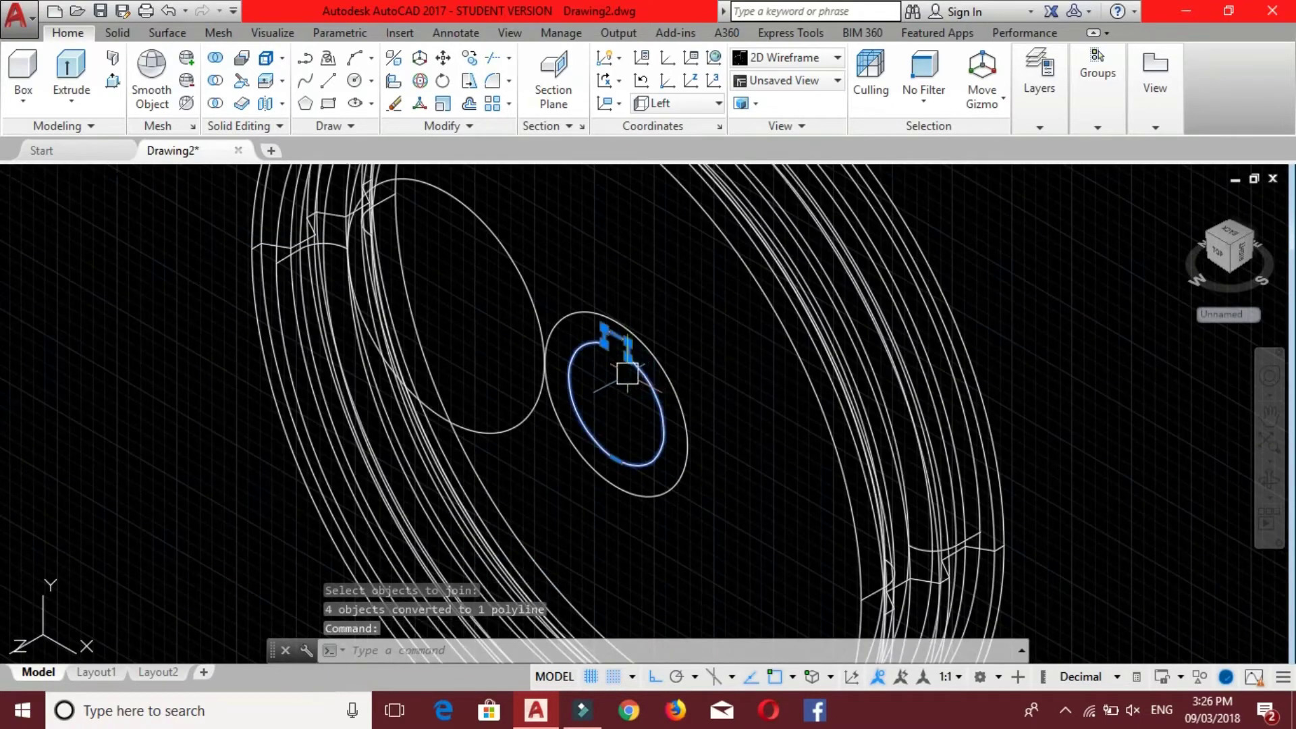
{"action": "key", "text": "Escape"}
{"action": "key", "text": "Escape"}
{"action": "key", "text": "Escape"}
{"action": "scroll", "coordinate": [623, 374], "scroll_direction": "down", "scroll_amount": 3}
{"action": "type", "text": "ex"}
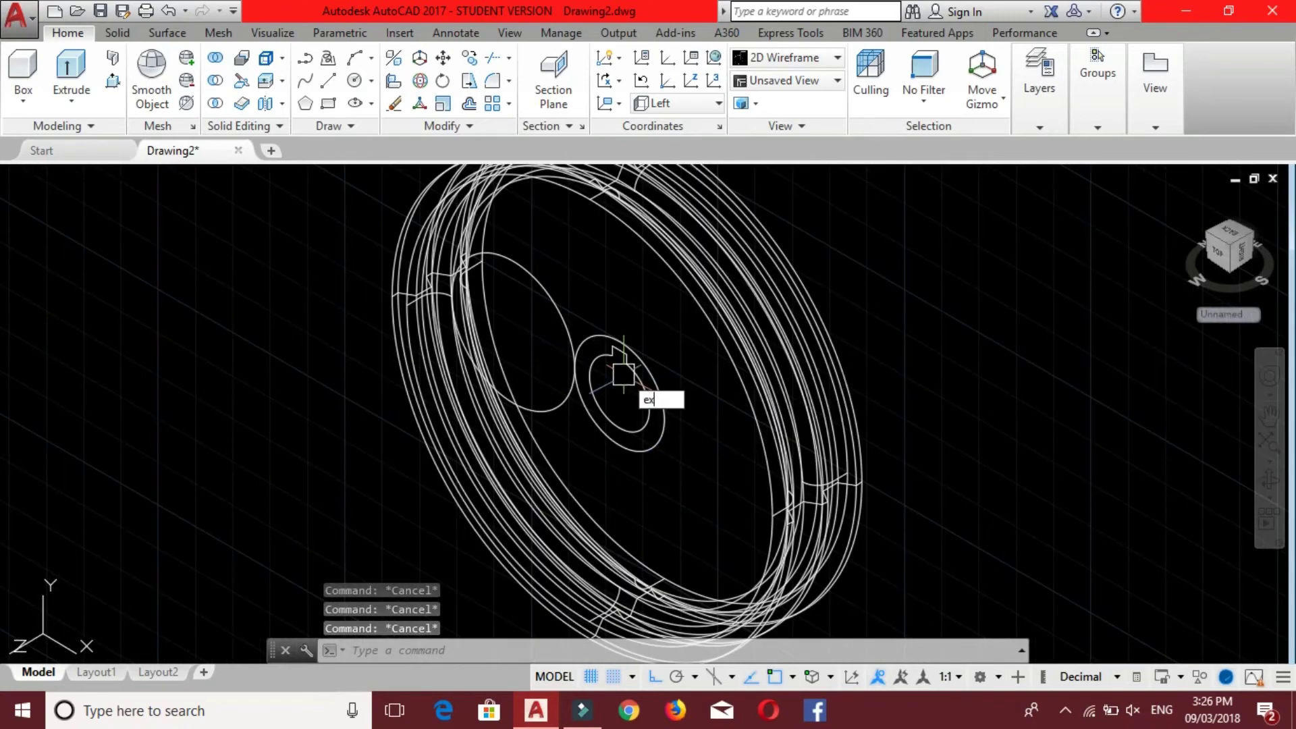
Extrude the keyed hub outline to a height of 4.5.
{"action": "type", "text": "t"}
{"action": "key", "text": "Return"}
{"action": "left_click", "coordinate": [631, 378]}
{"action": "key", "text": "Return"}
{"action": "type", "text": "4"}
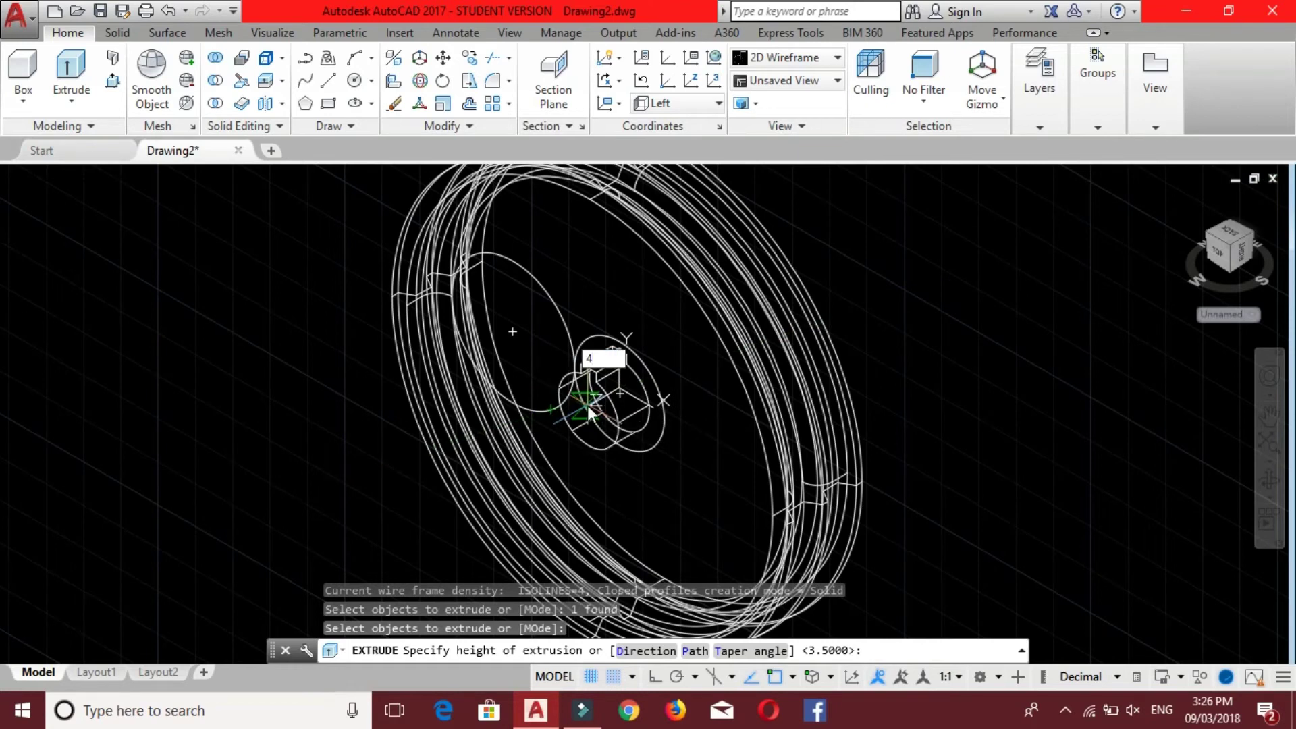
{"action": "type", "text": ".5"}
{"action": "key", "text": "Return"}
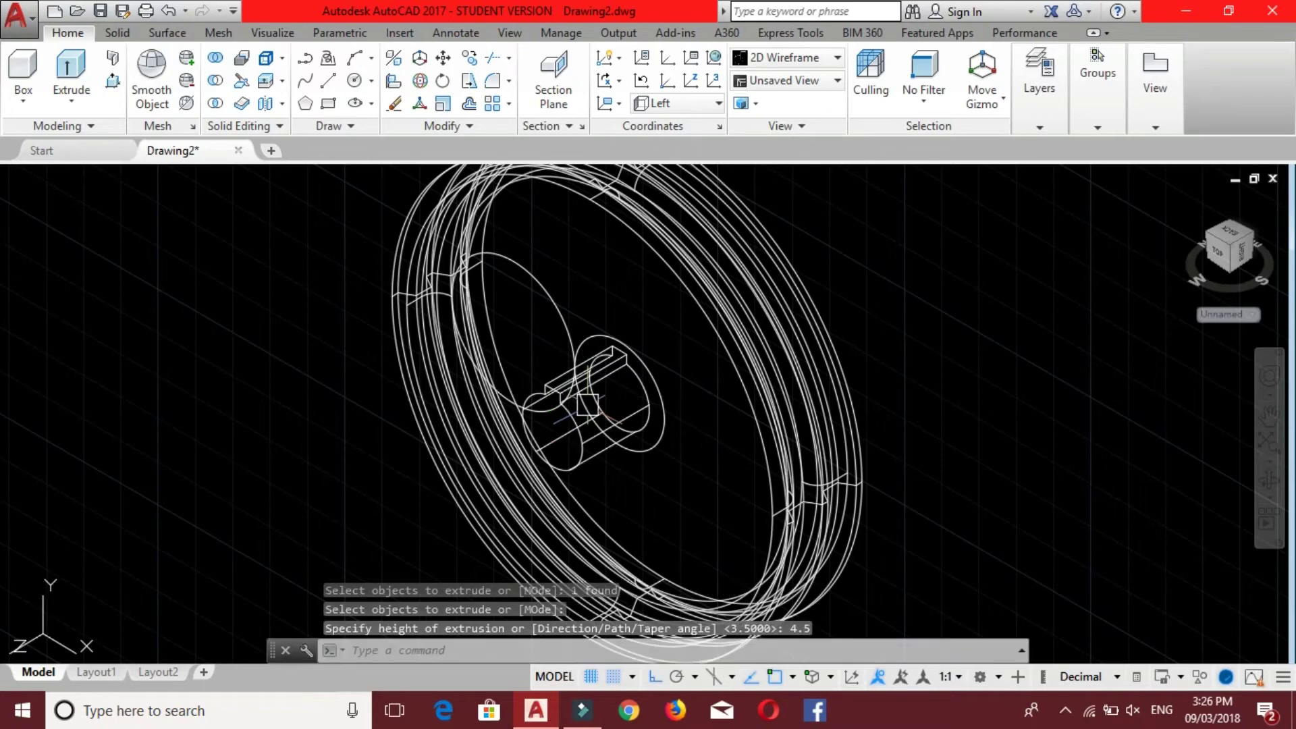
{"action": "key", "text": "Escape"}
{"action": "key", "text": "Escape"}
{"action": "key", "text": "Escape"}
{"action": "type", "text": "ext"}
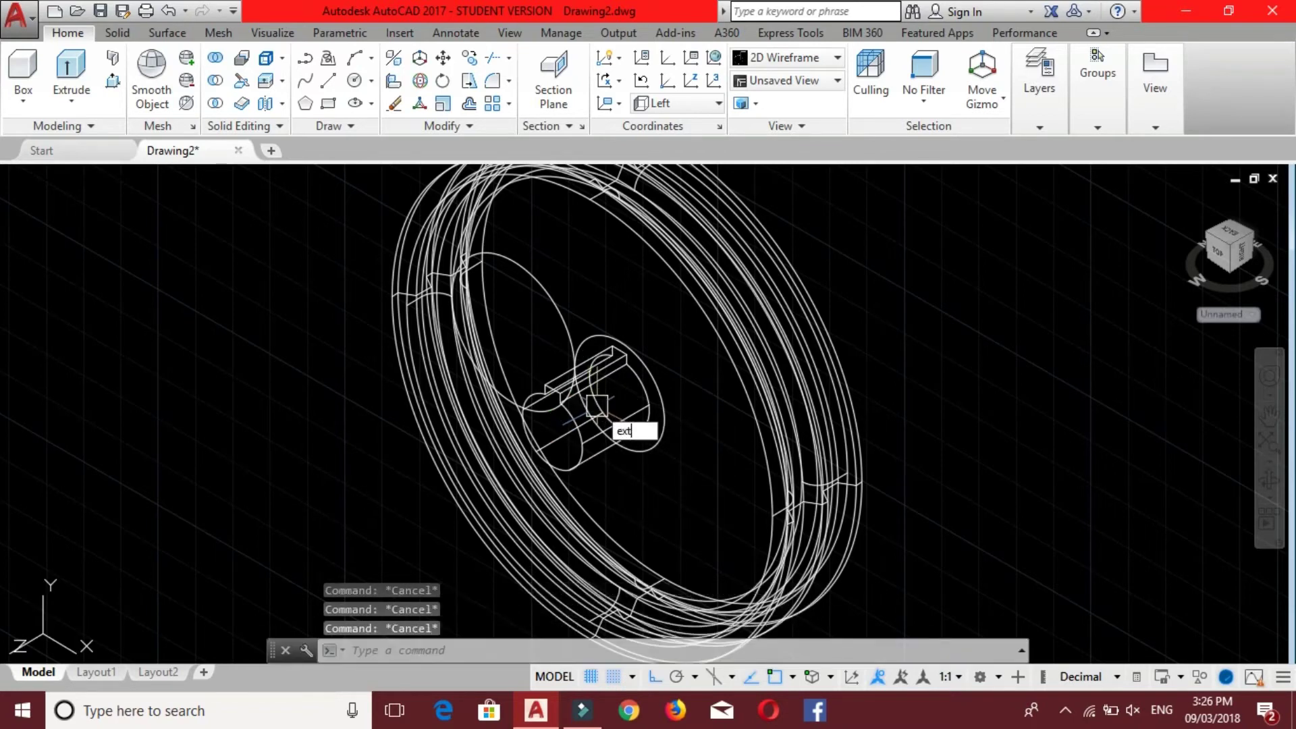
Extrude the hub circle to a height of 3.5.
{"action": "key", "text": "Return"}
{"action": "left_click", "coordinate": [654, 384]}
{"action": "key", "text": "Return"}
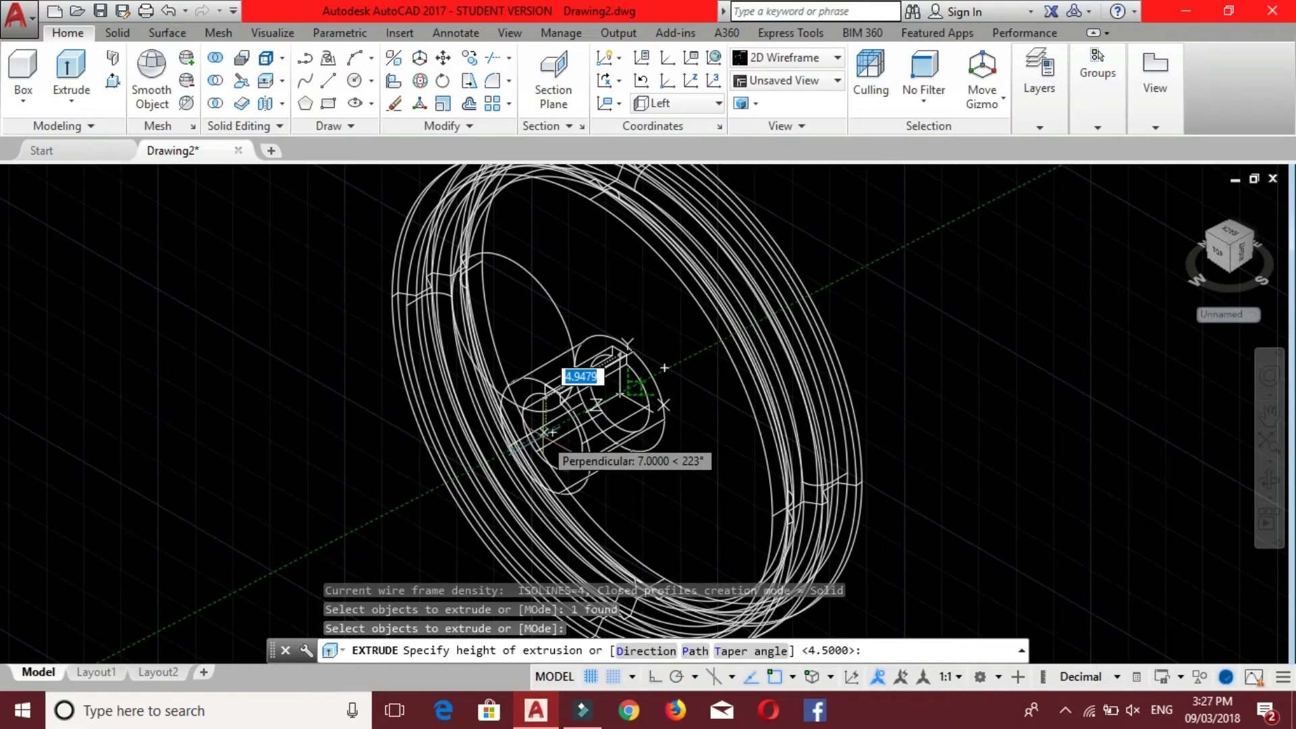
{"action": "type", "text": "3.5"}
{"action": "key", "text": "Return"}
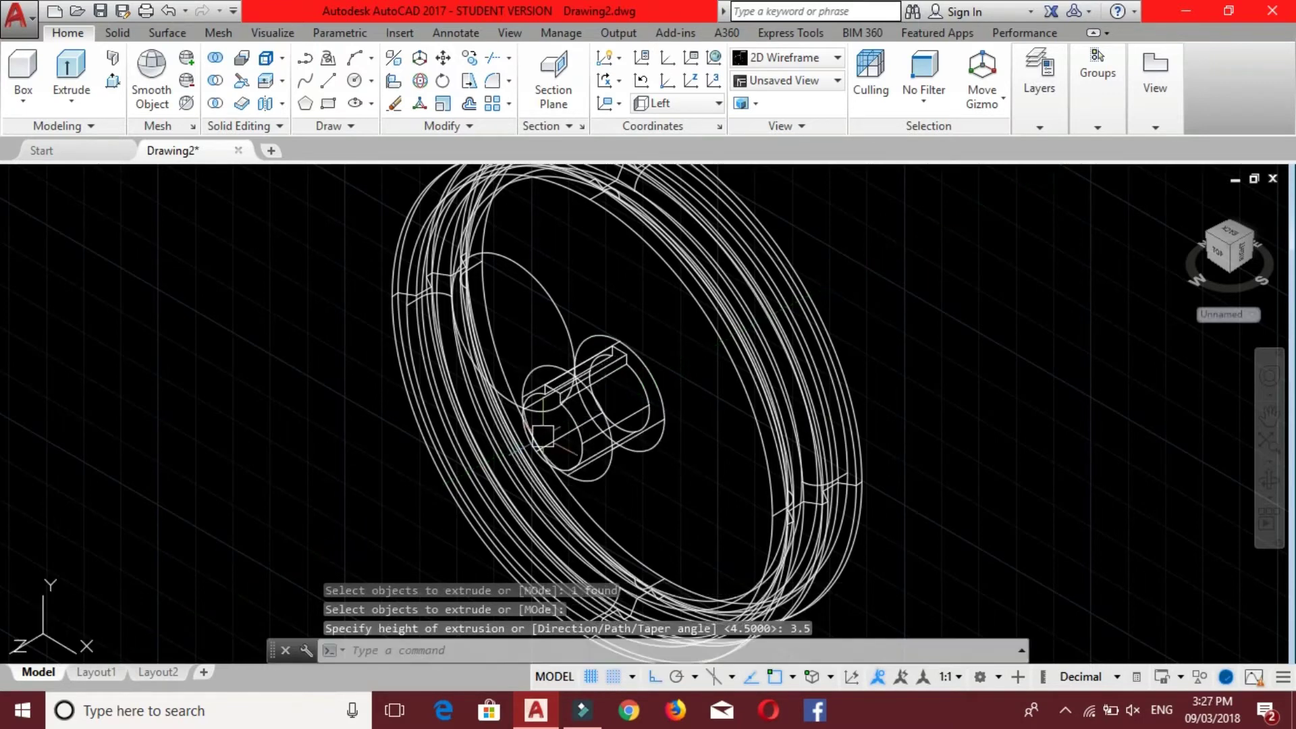
{"action": "middle_click_drag", "start_coordinate": [563, 336], "coordinate": [610, 345]}
{"action": "scroll", "coordinate": [610, 344], "scroll_direction": "down", "scroll_amount": 1}
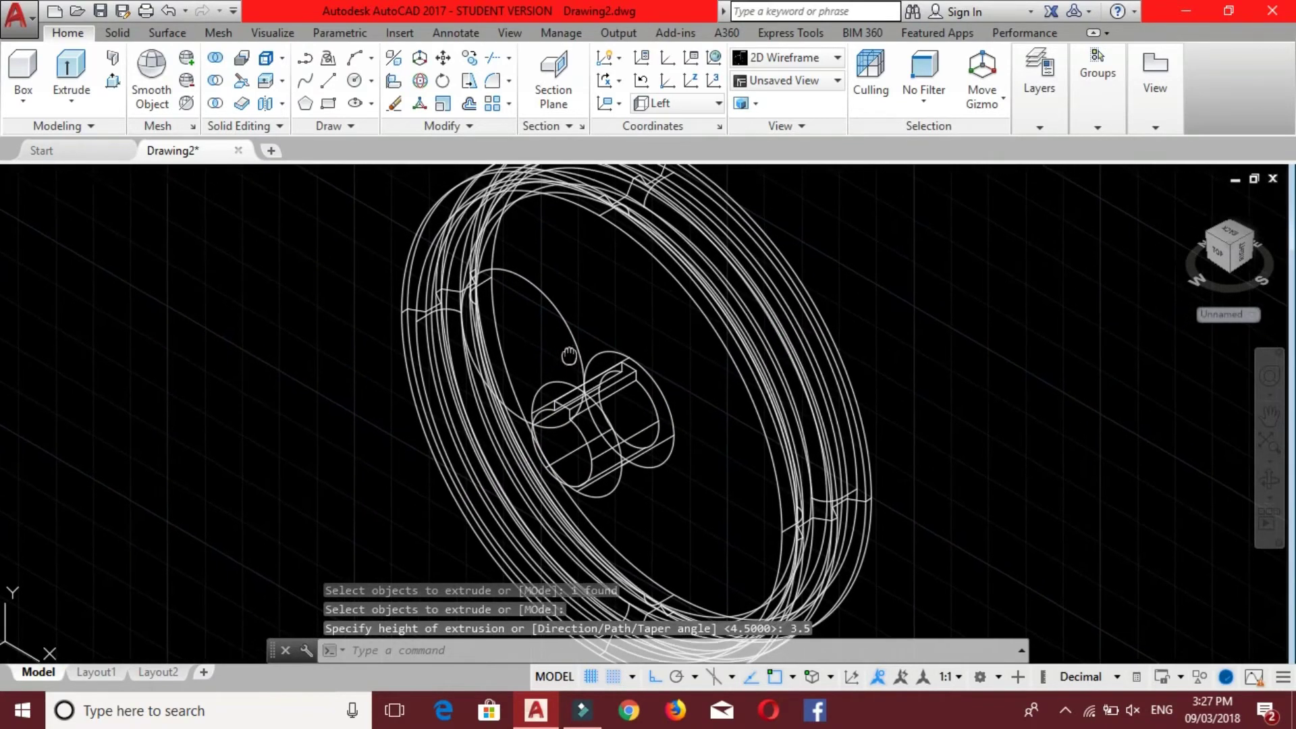
{"action": "scroll", "coordinate": [540, 364], "scroll_direction": "down", "scroll_amount": 3}
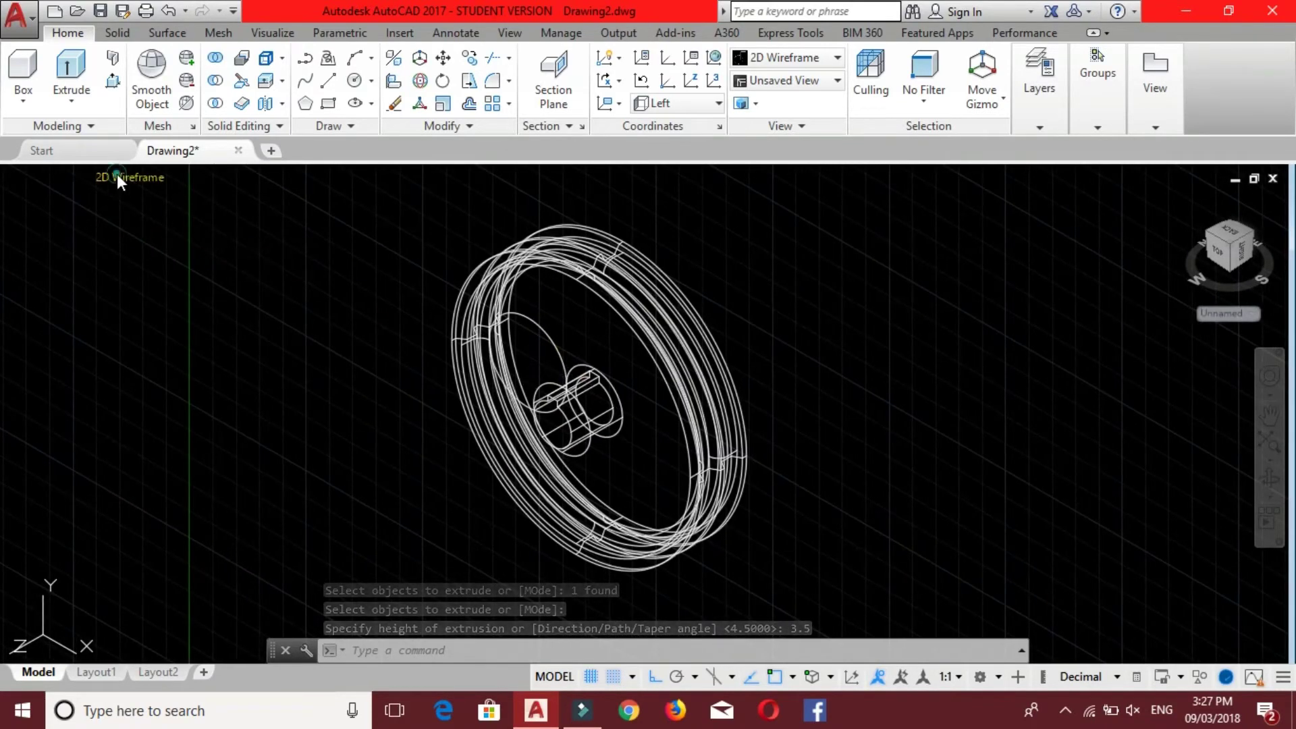
Preview the wheel shaded, then return to wireframe display.
{"action": "left_click", "coordinate": [117, 174]}
{"action": "left_click", "coordinate": [172, 305]}
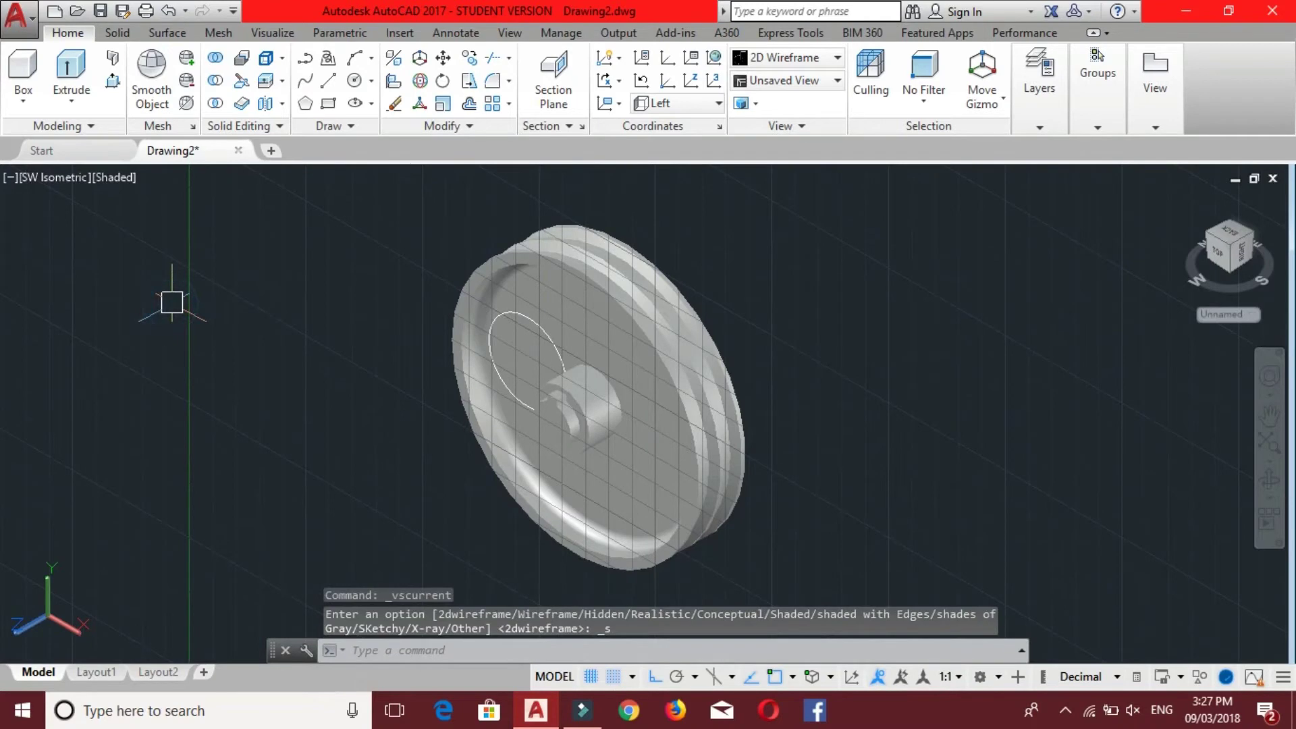
{"action": "scroll", "coordinate": [648, 416], "scroll_direction": "up", "scroll_amount": 2}
{"action": "scroll", "coordinate": [539, 432], "scroll_direction": "up", "scroll_amount": 3}
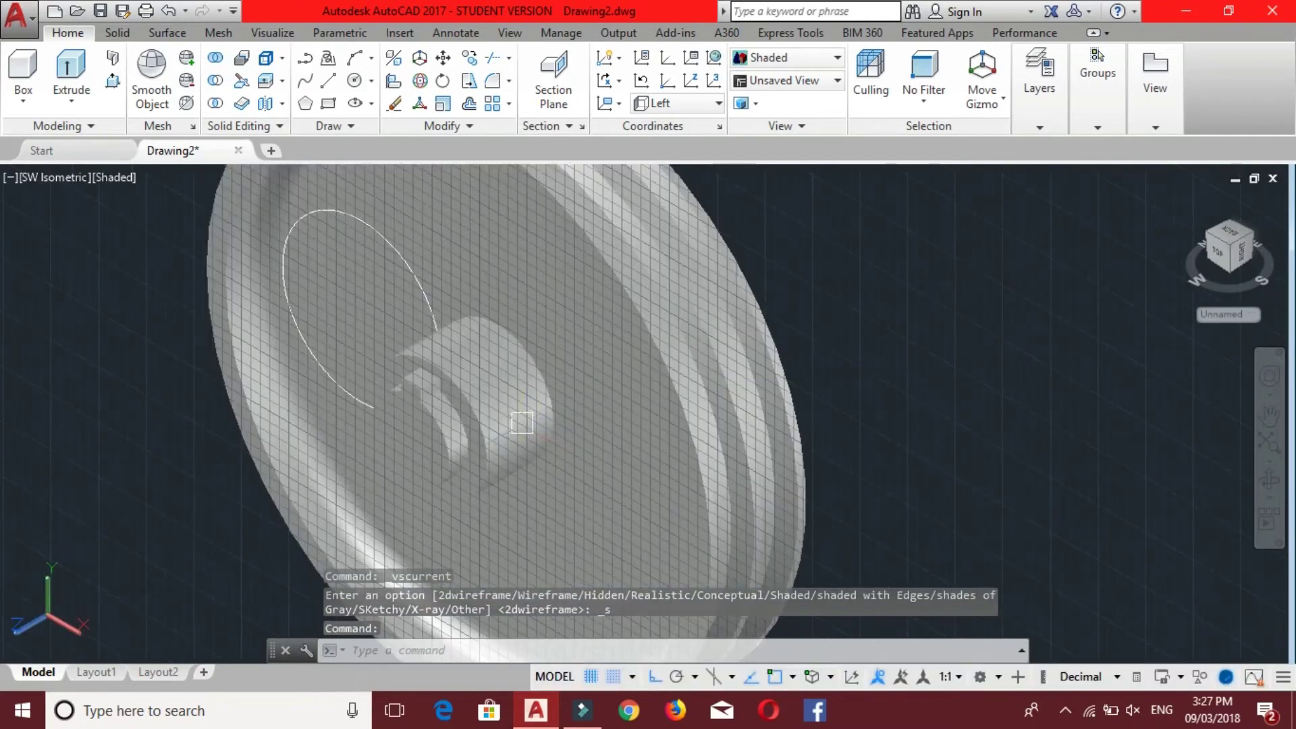
{"action": "scroll", "coordinate": [522, 422], "scroll_direction": "down", "scroll_amount": 4}
{"action": "left_click", "coordinate": [108, 181]}
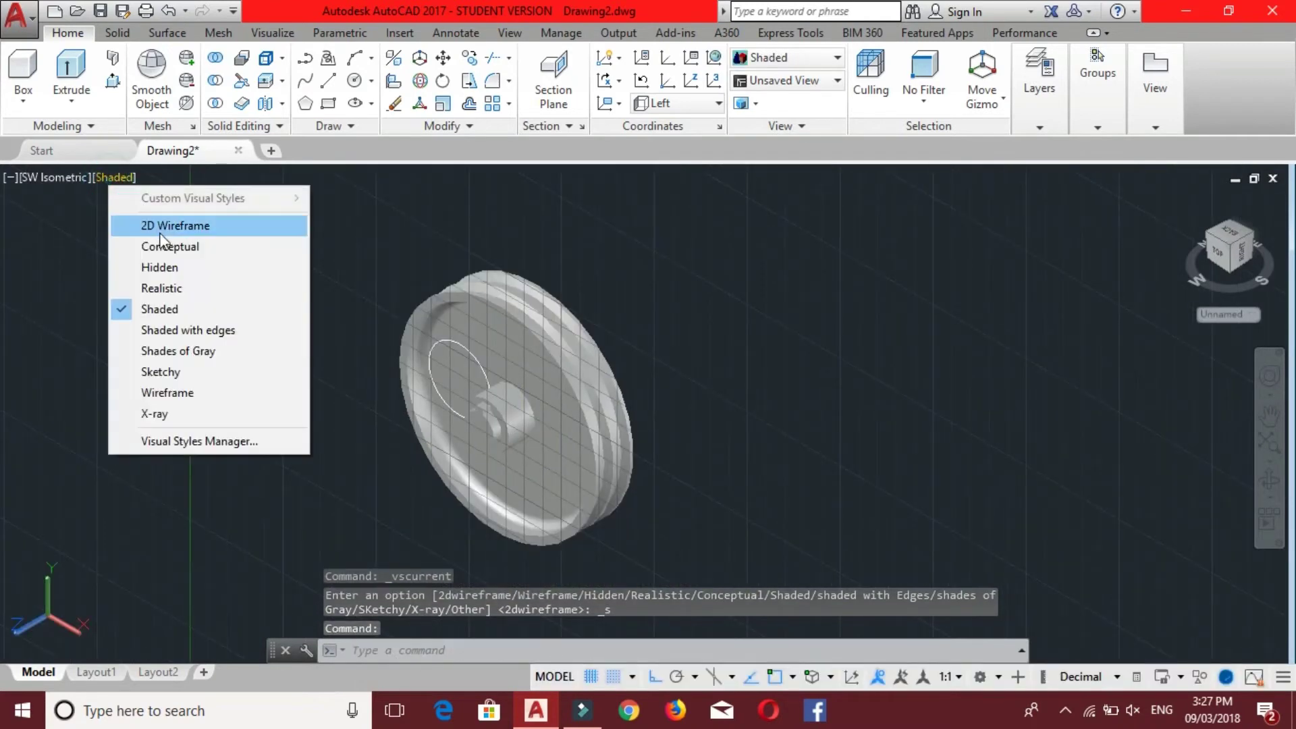
{"action": "left_click", "coordinate": [162, 221]}
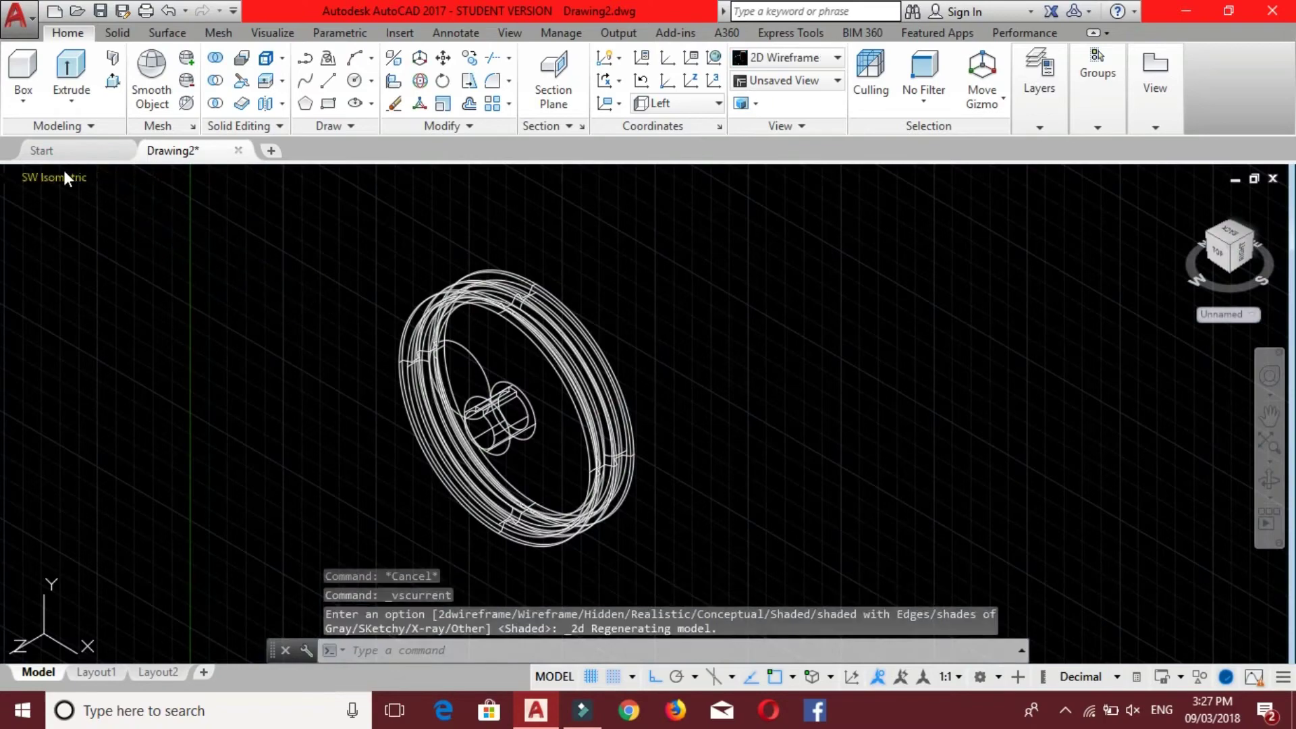
Switch to the Left preset view and recentre the wheel.
{"action": "left_click", "coordinate": [66, 177]}
{"action": "left_click", "coordinate": [120, 267]}
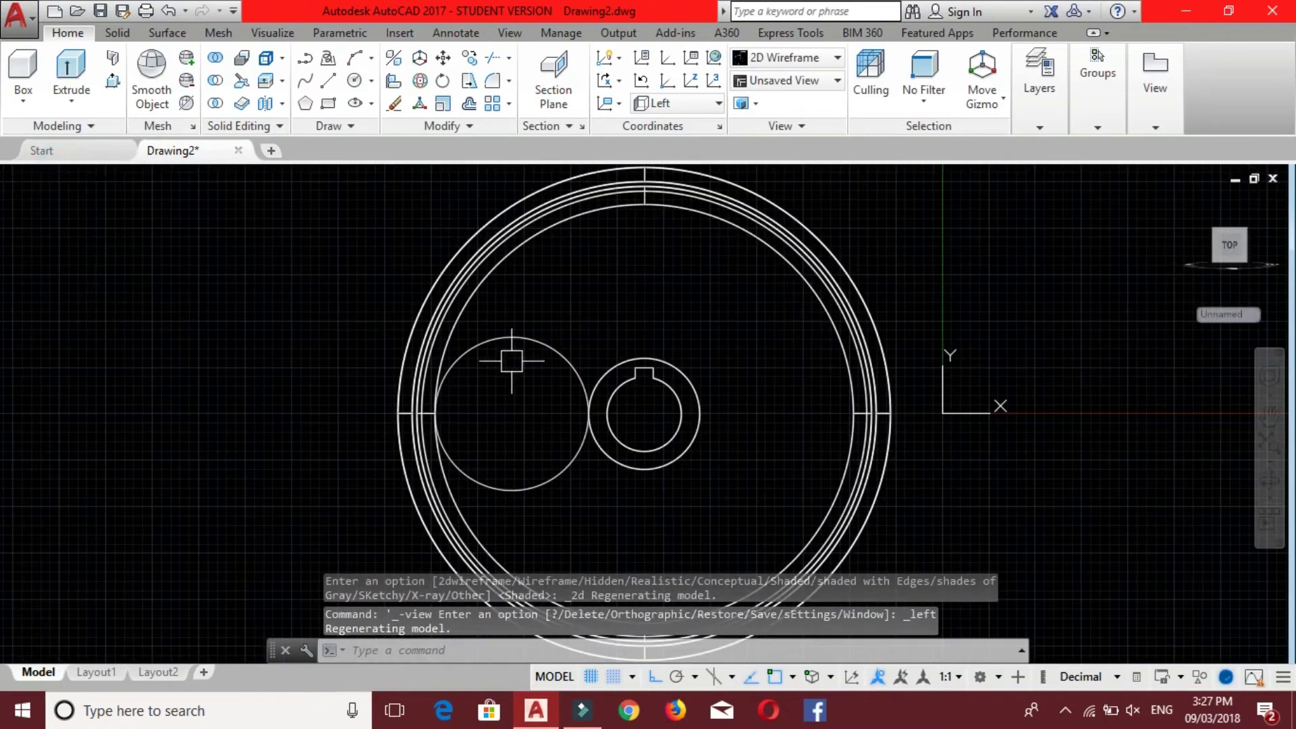
{"action": "scroll", "coordinate": [512, 361], "scroll_direction": "down", "scroll_amount": 2}
{"action": "middle_click_drag", "start_coordinate": [498, 364], "coordinate": [419, 353]}
Undo the stray polar array, orbit and zoom changes.
{"action": "key", "text": "Escape"}
{"action": "key", "text": "Escape"}
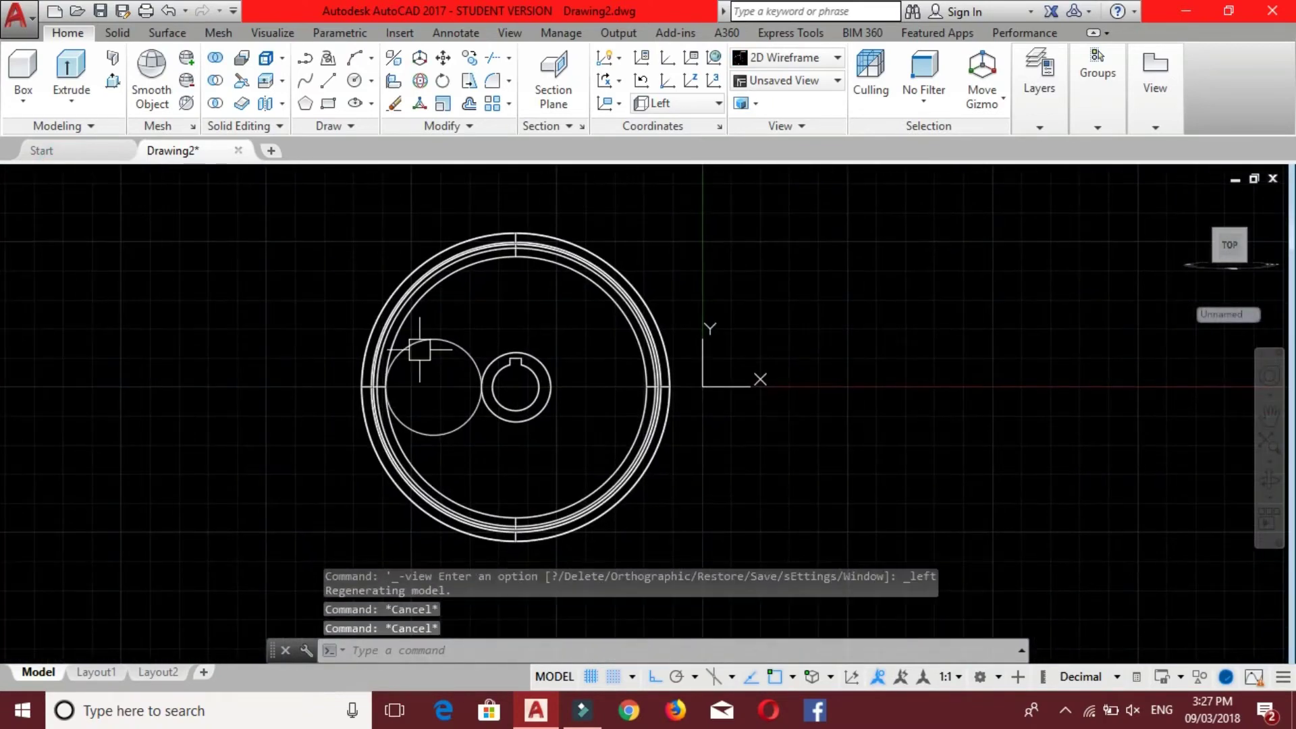
{"action": "scroll", "coordinate": [486, 379], "scroll_direction": "up", "scroll_amount": 2}
{"action": "left_click", "coordinate": [457, 335]}
{"action": "scroll", "coordinate": [432, 392], "scroll_direction": "down", "scroll_amount": 2}
{"action": "key", "text": "ctrl+z"}
{"action": "middle_click_drag", "start_coordinate": [463, 414], "coordinate": [467, 416], "text": "shift"}
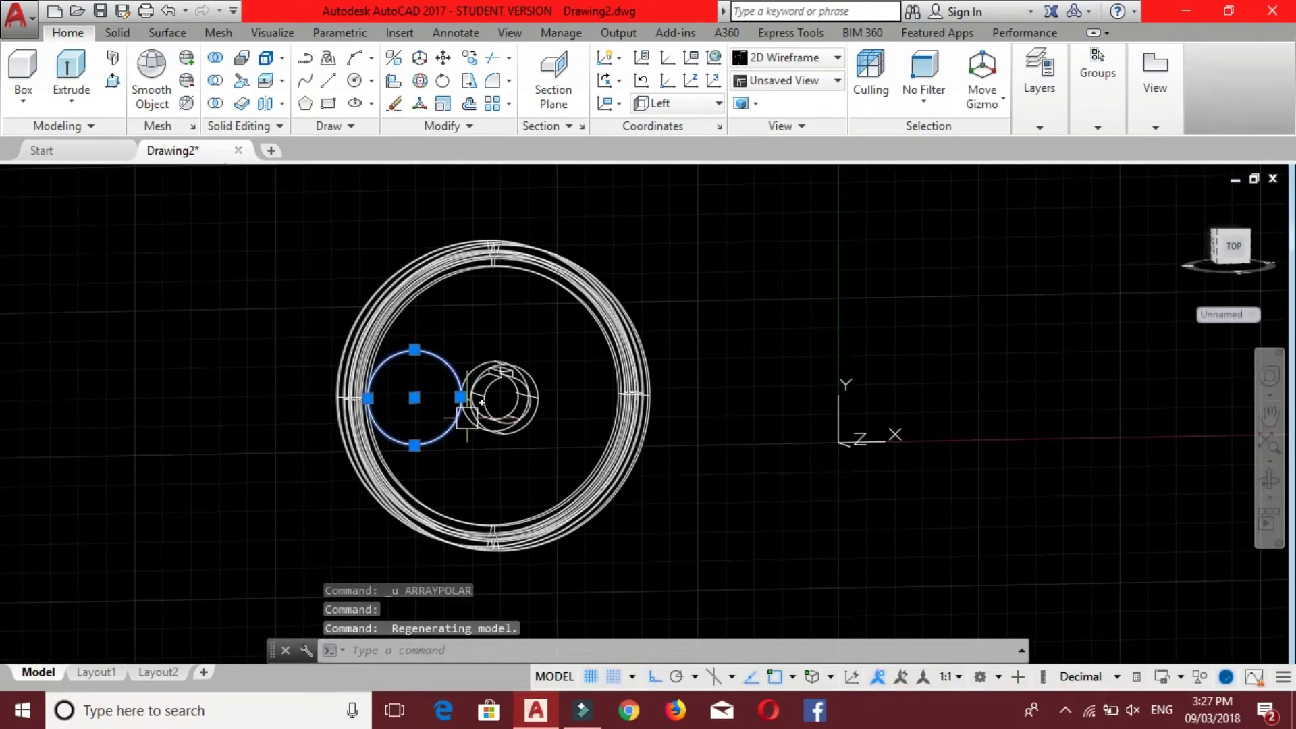
{"action": "key", "text": "ctrl+z"}
{"action": "key", "text": "ctrl+z"}
{"action": "key", "text": "ctrl+z"}
{"action": "key", "text": "ctrl+z"}
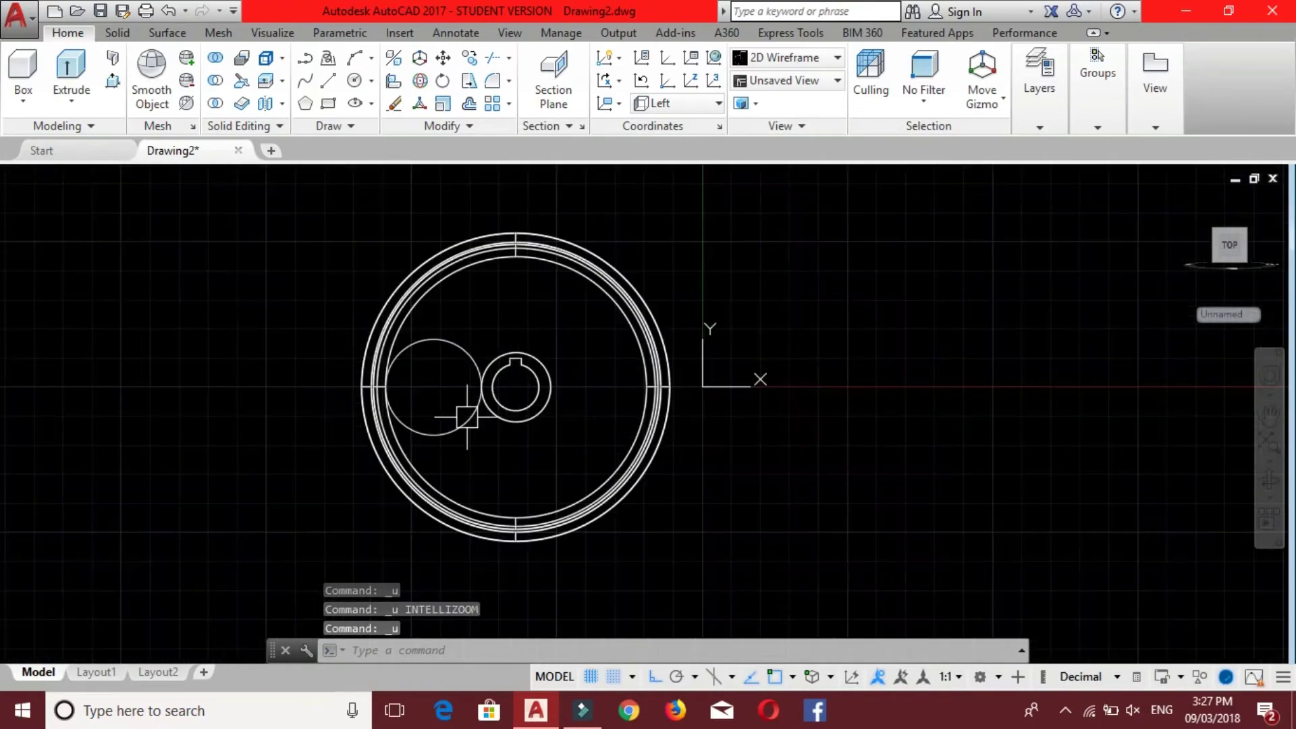
{"action": "key", "text": "ctrl+z"}
{"action": "key", "text": "ctrl+z"}
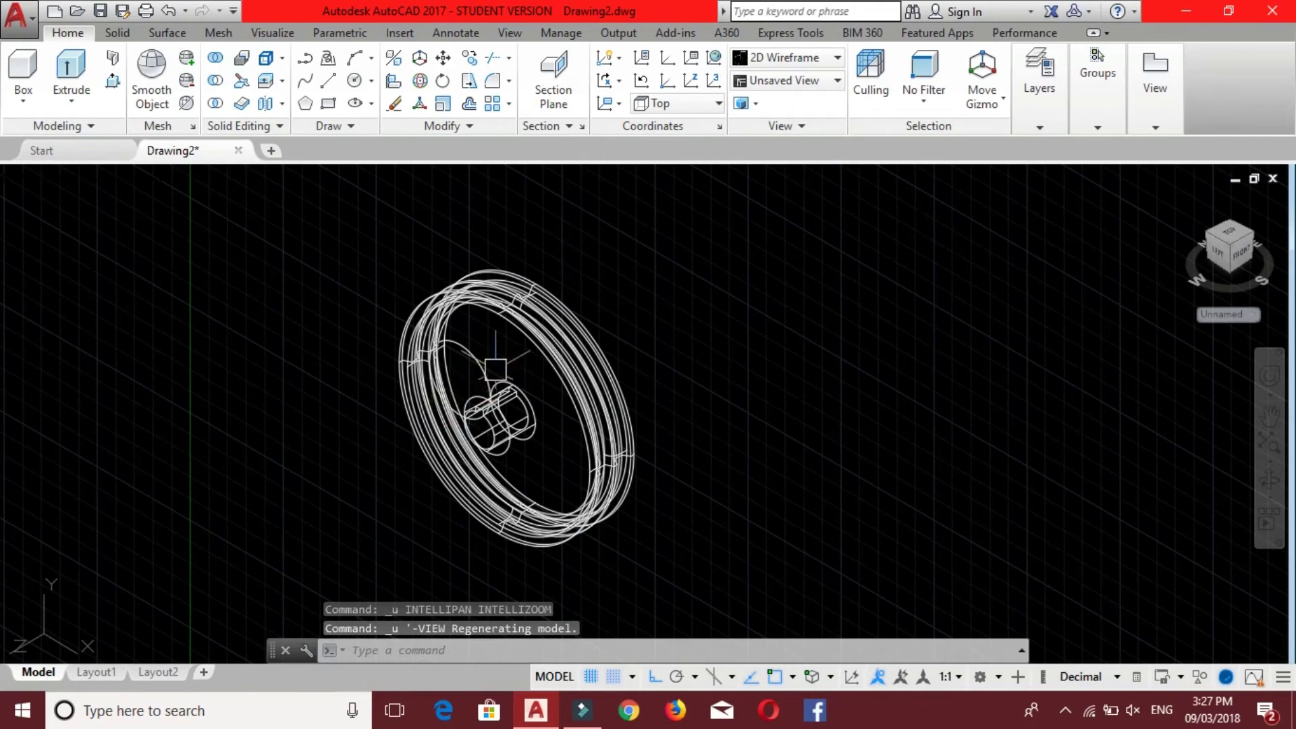
Start a new extrusion with the EXT command.
{"action": "key", "text": "Escape"}
{"action": "key", "text": "Escape"}
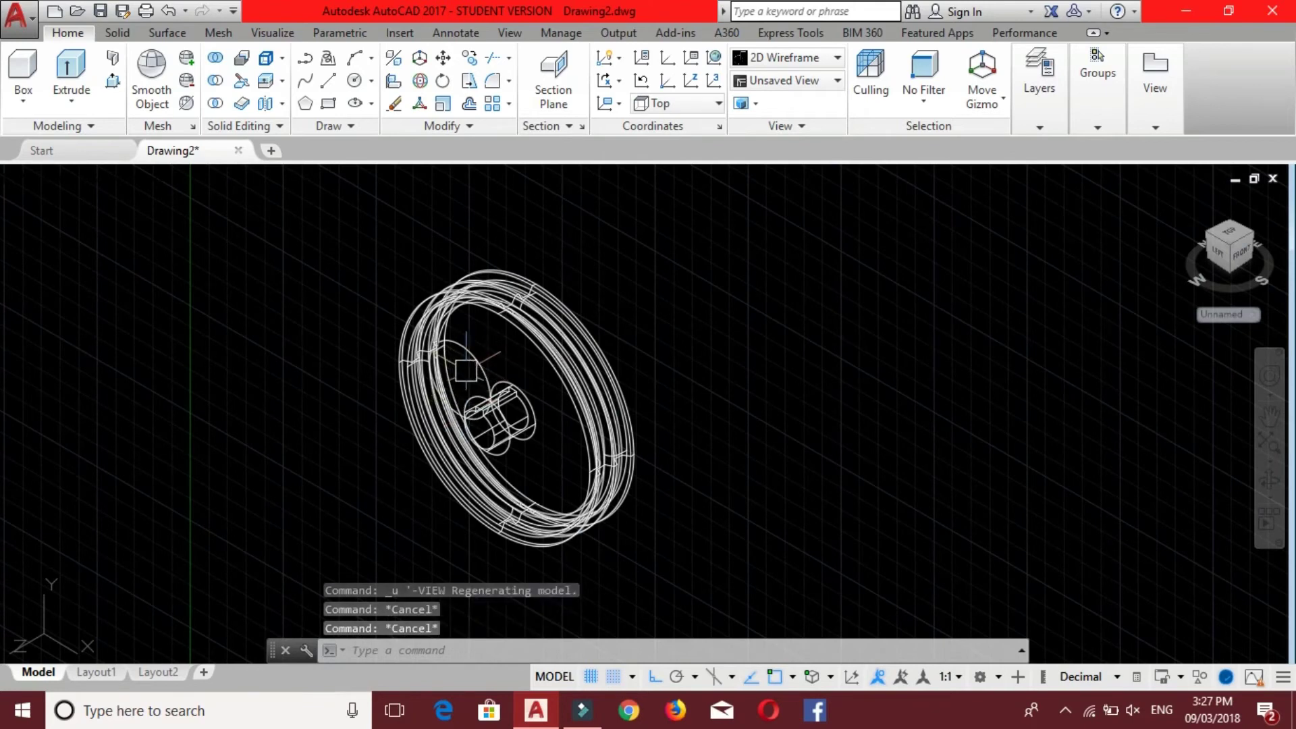
{"action": "type", "text": "ext"}
{"action": "key", "text": "Return"}
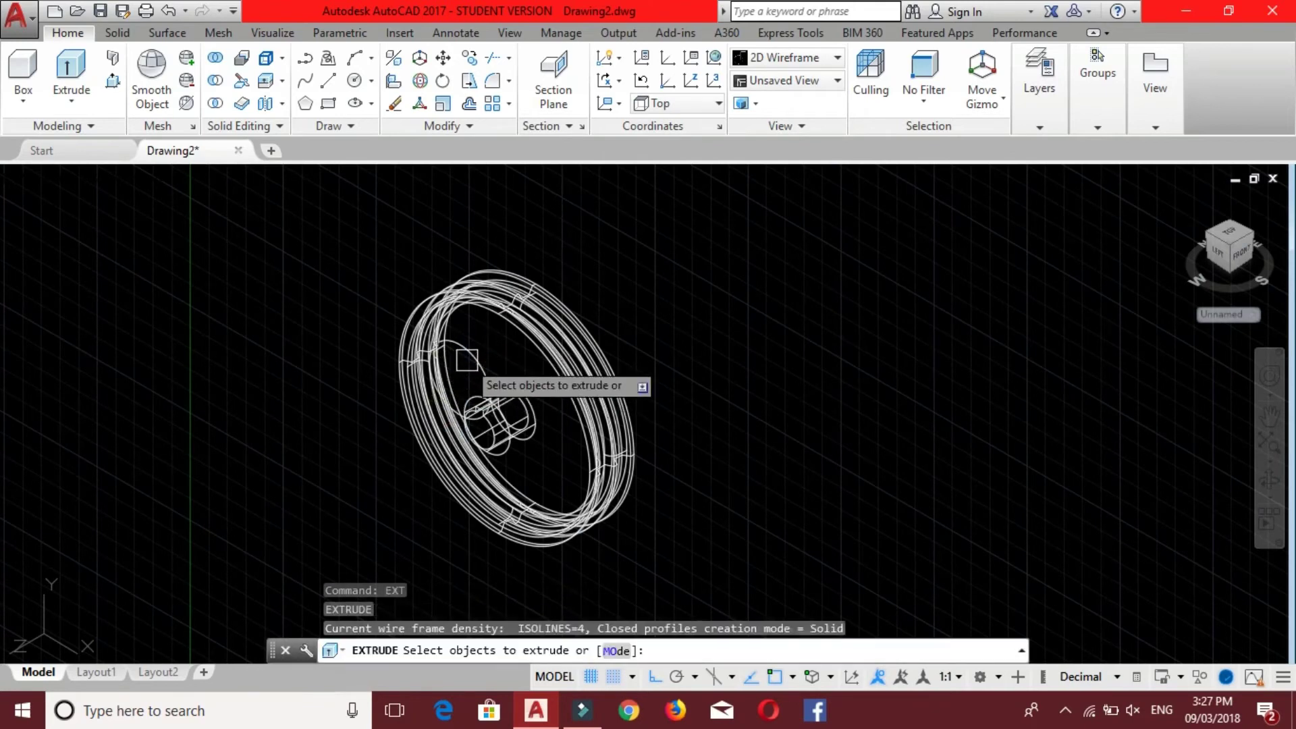
Extrude the picked hub profile 3 units and apply the Shaded visual style.
{"action": "left_click", "coordinate": [465, 371]}
{"action": "key", "text": "Return"}
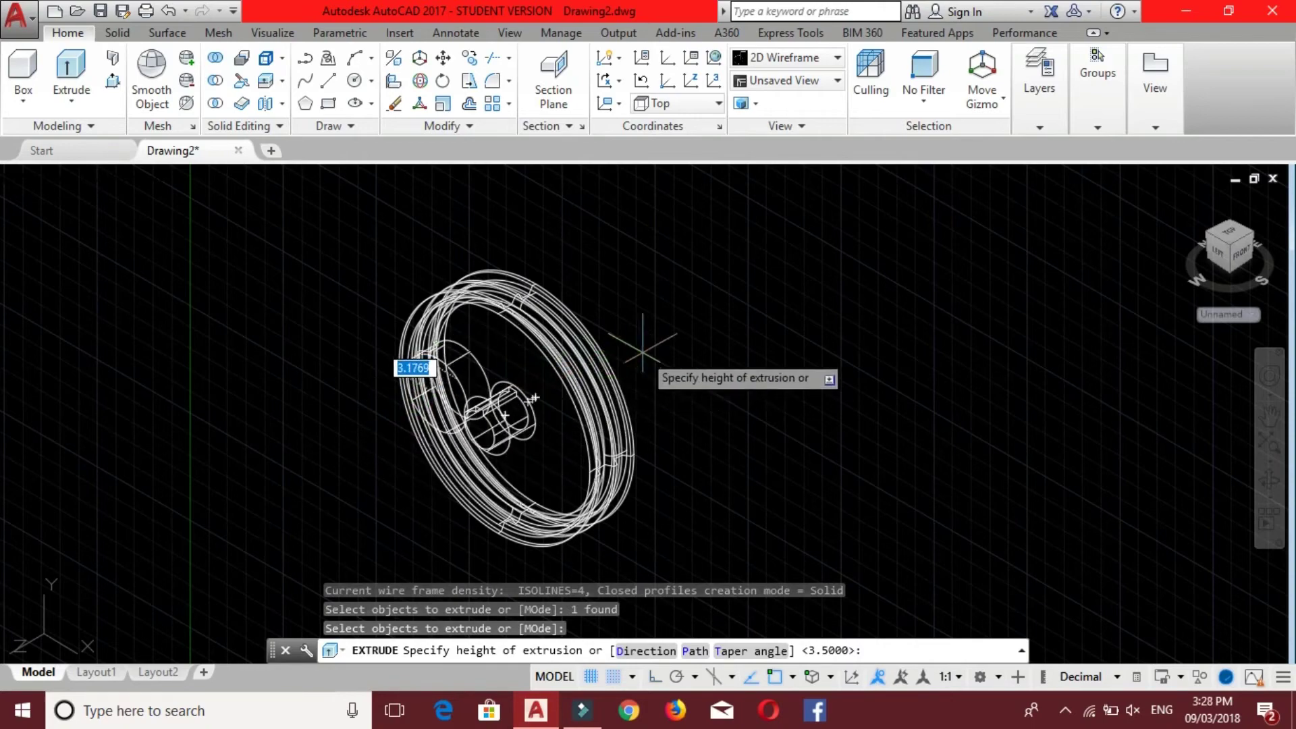
{"action": "scroll", "coordinate": [341, 426], "scroll_direction": "up", "scroll_amount": 5}
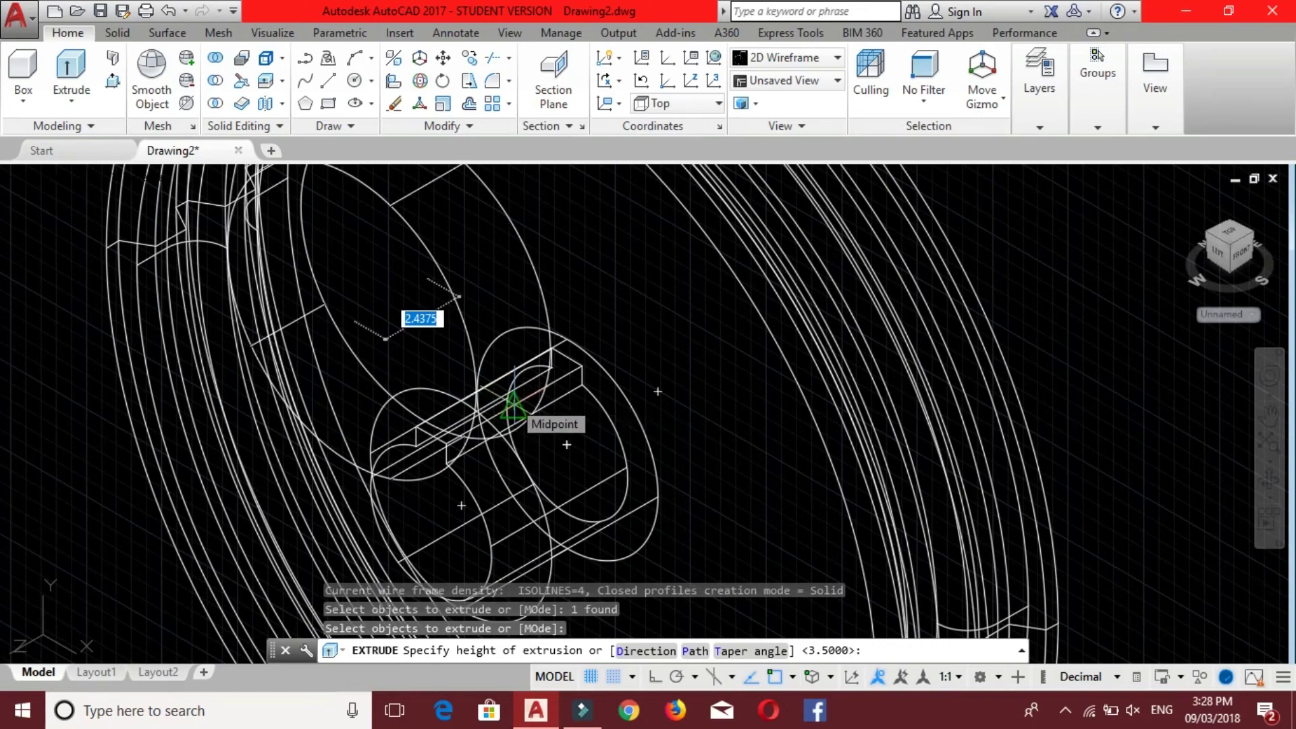
{"action": "key", "text": "Return"}
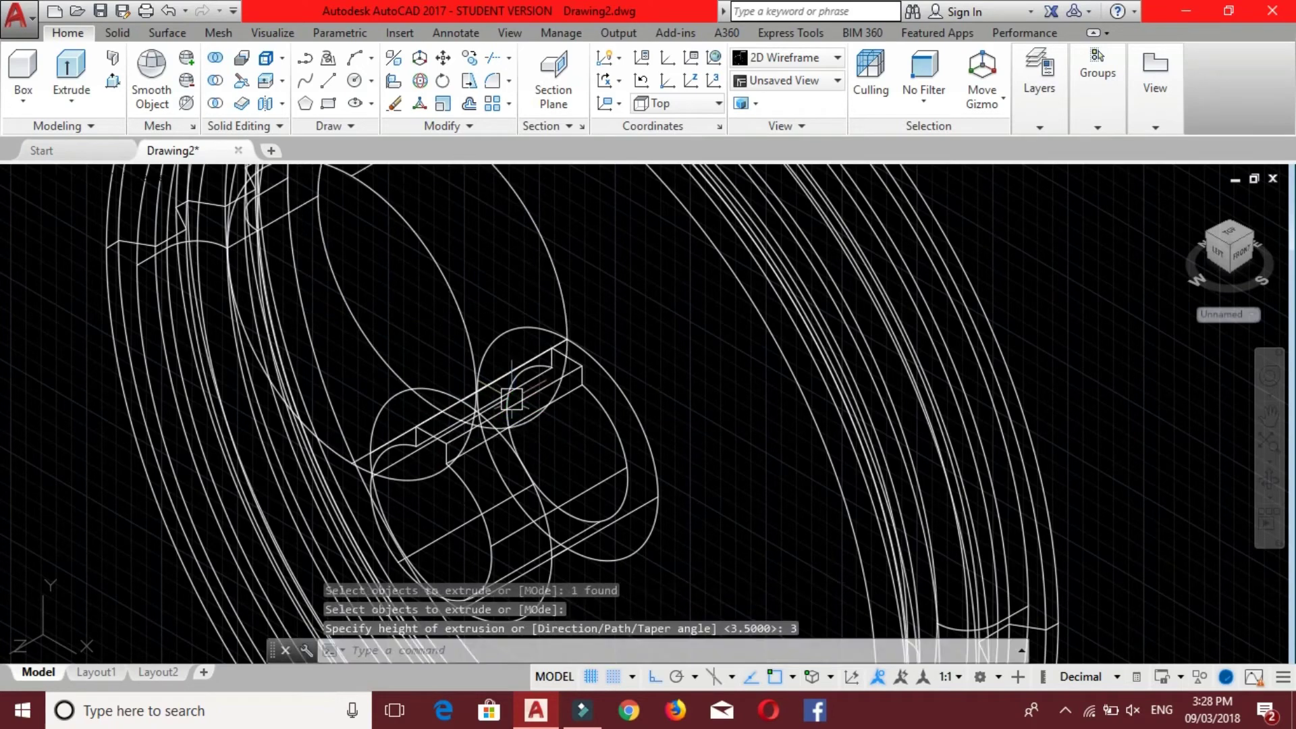
{"action": "scroll", "coordinate": [513, 405], "scroll_direction": "down", "scroll_amount": 4}
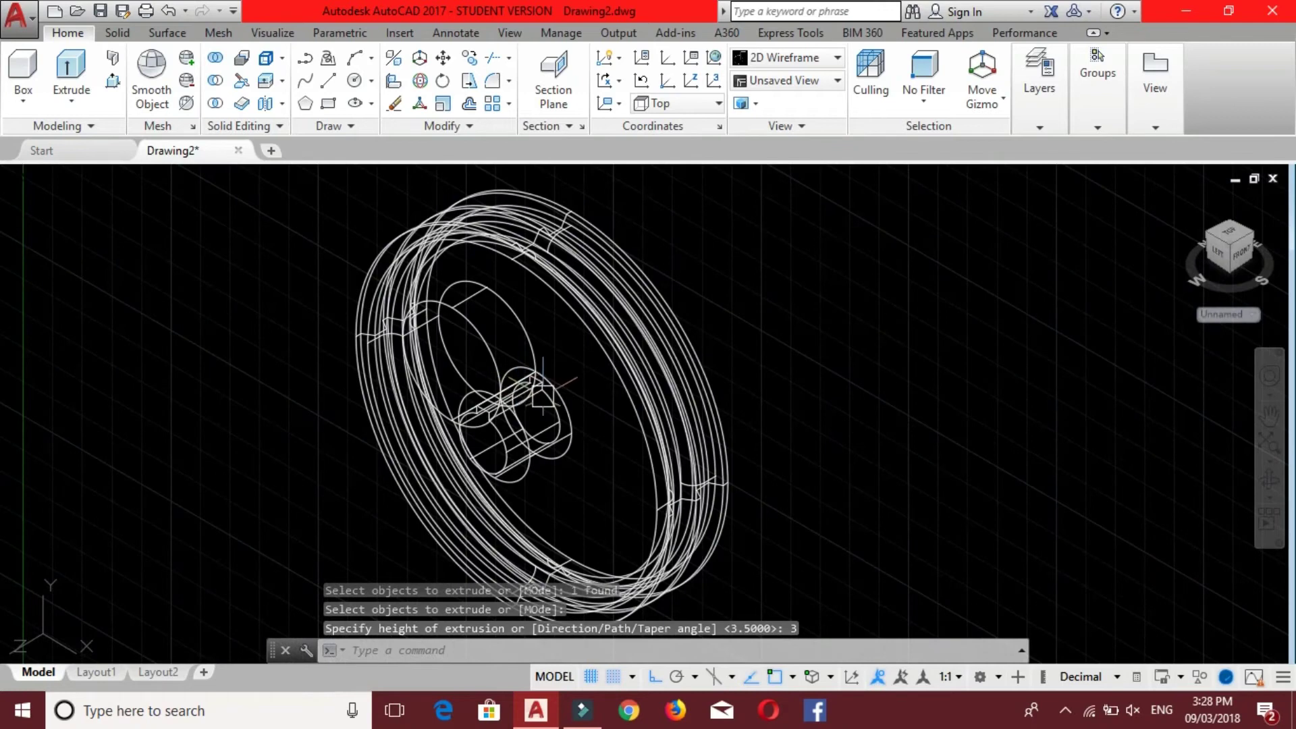
{"action": "left_click", "coordinate": [119, 178]}
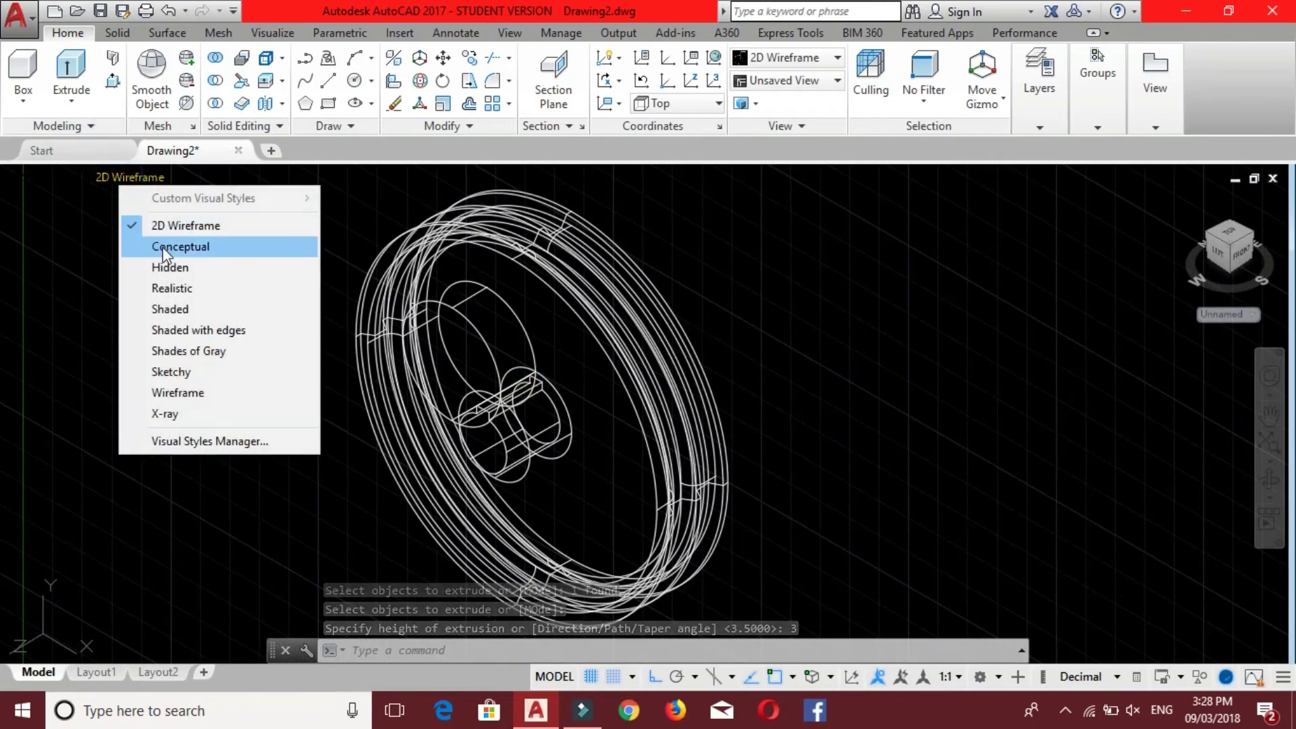
{"action": "left_click", "coordinate": [155, 307]}
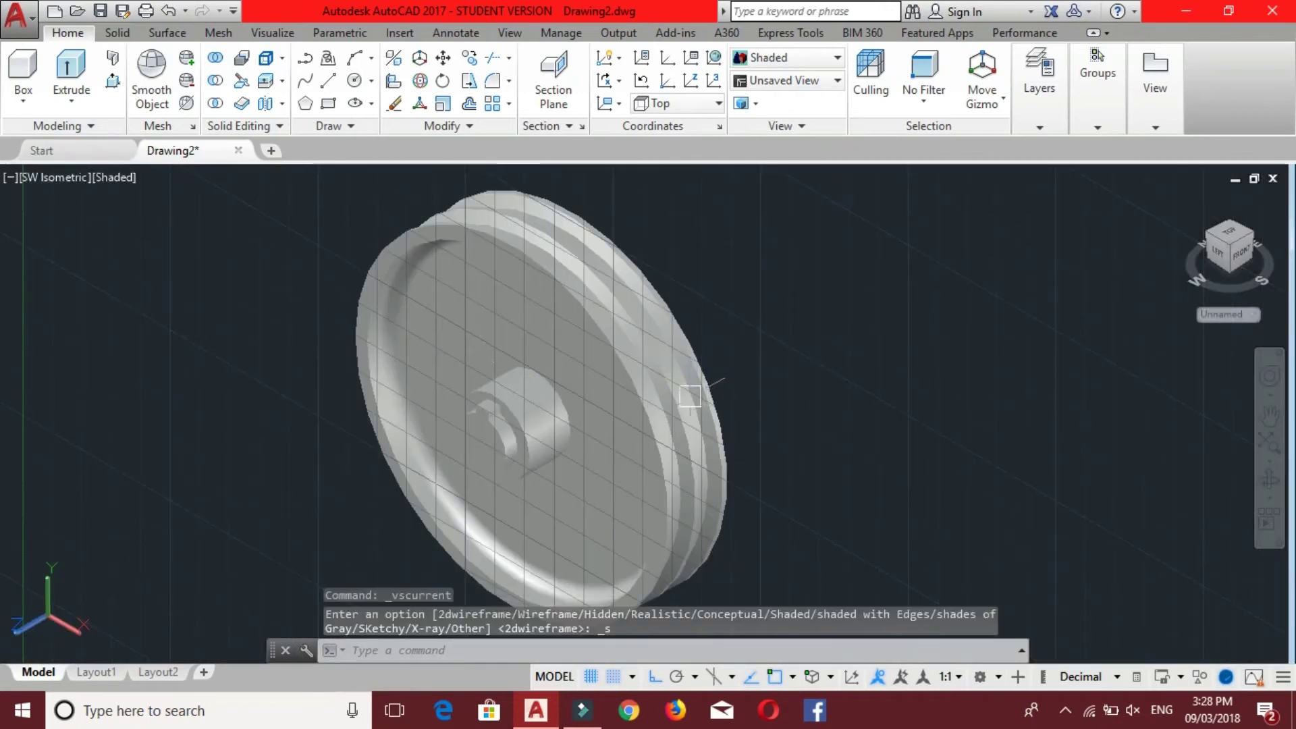
Orbit the view, then move the last-created hub solid 1.25 units along the axis.
{"action": "middle_click_drag", "start_coordinate": [689, 396], "coordinate": [529, 398], "text": "shift"}
{"action": "scroll", "coordinate": [529, 399], "scroll_direction": "down", "scroll_amount": 2}
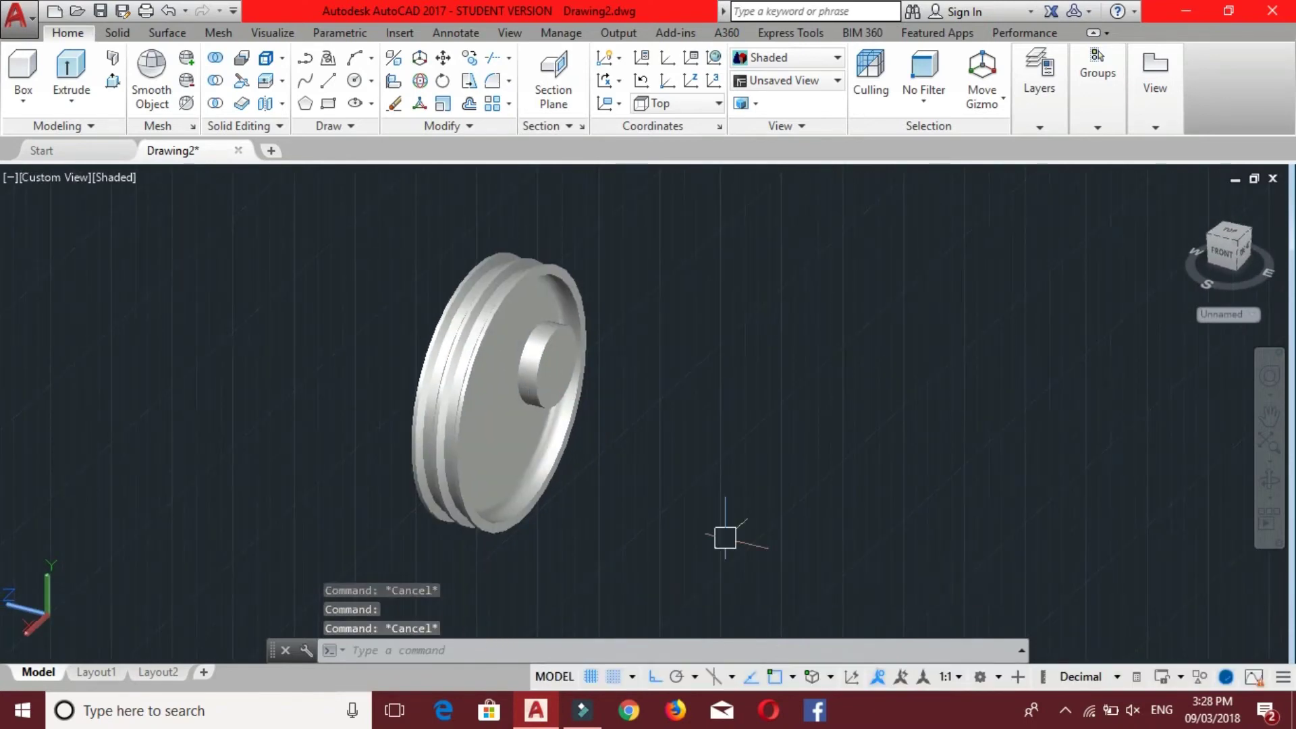
{"action": "type", "text": "m"}
{"action": "key", "text": "Return"}
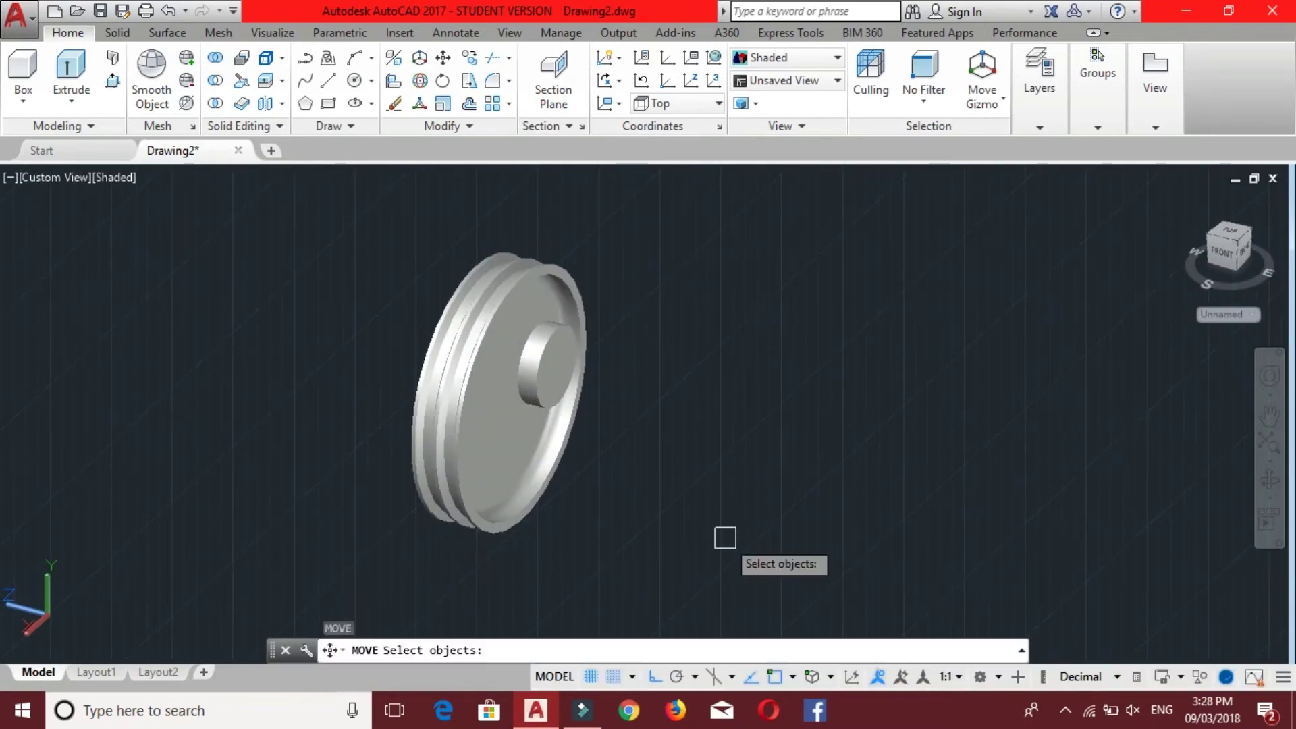
{"action": "type", "text": "l"}
{"action": "key", "text": "Return"}
{"action": "key", "text": "Return"}
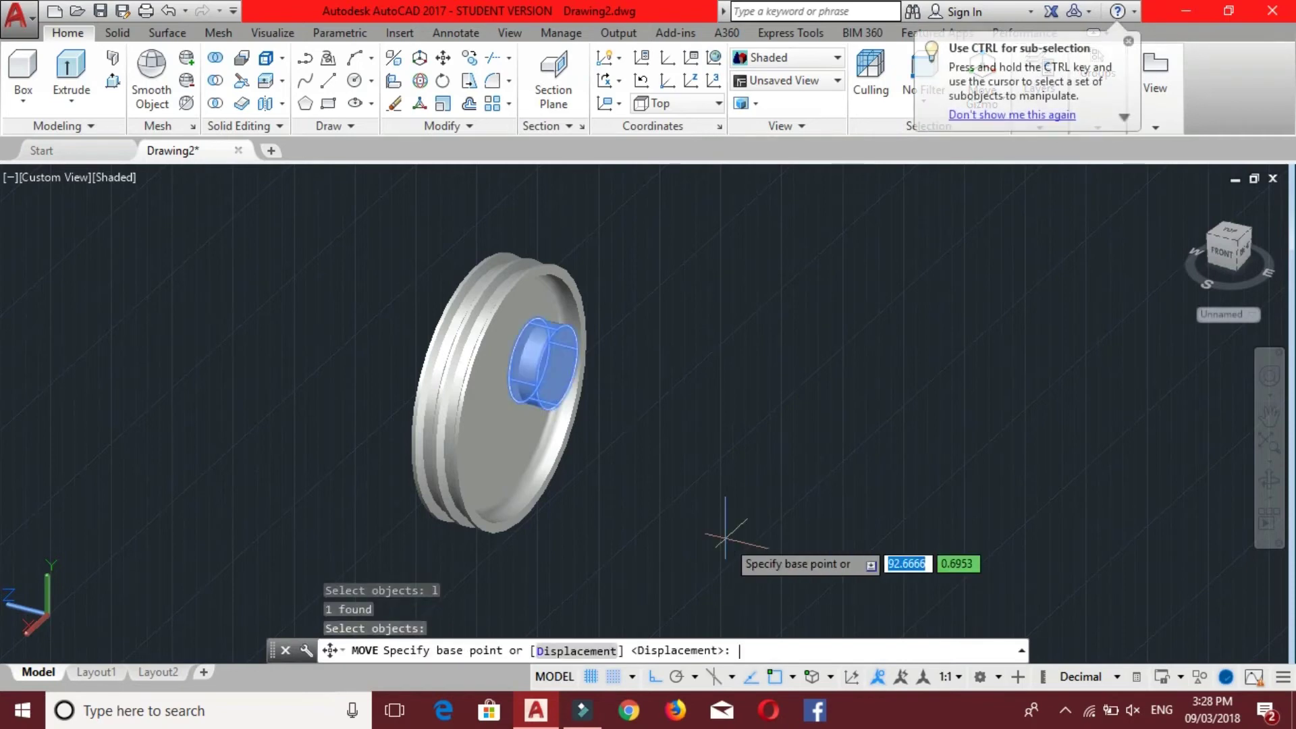
{"action": "left_click", "coordinate": [716, 505]}
{"action": "type", "text": "1"}
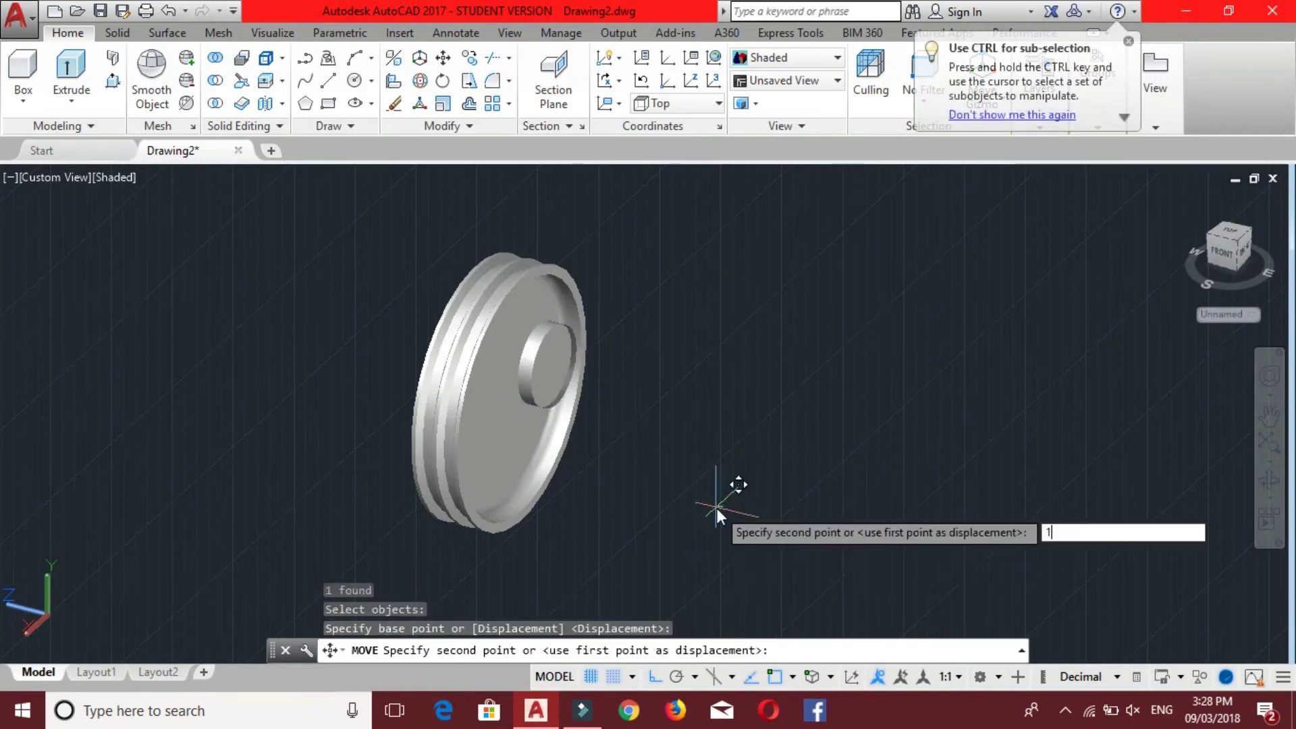
{"action": "type", "text": ".25"}
{"action": "key", "text": "Return"}
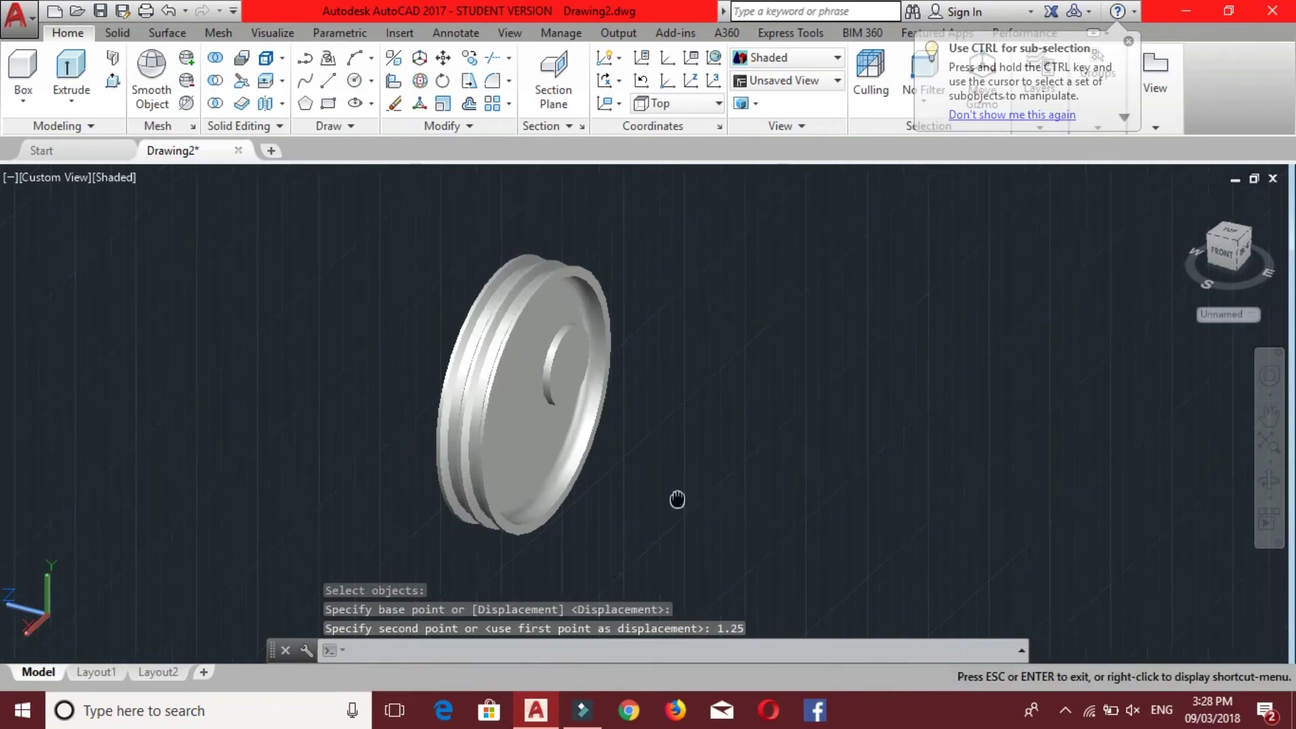
Switch to 2D Wireframe and view the model from the Top.
{"action": "left_click", "coordinate": [118, 180]}
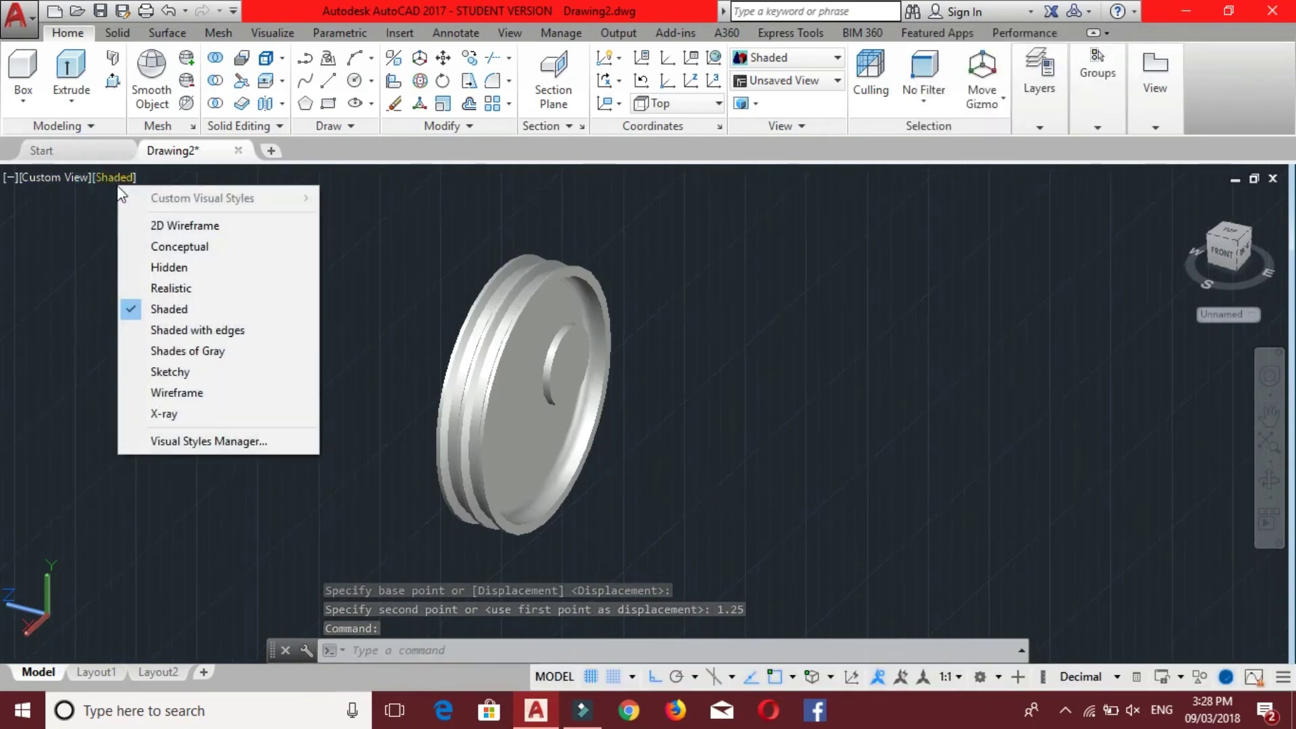
{"action": "left_click", "coordinate": [145, 218]}
{"action": "left_click", "coordinate": [71, 177]}
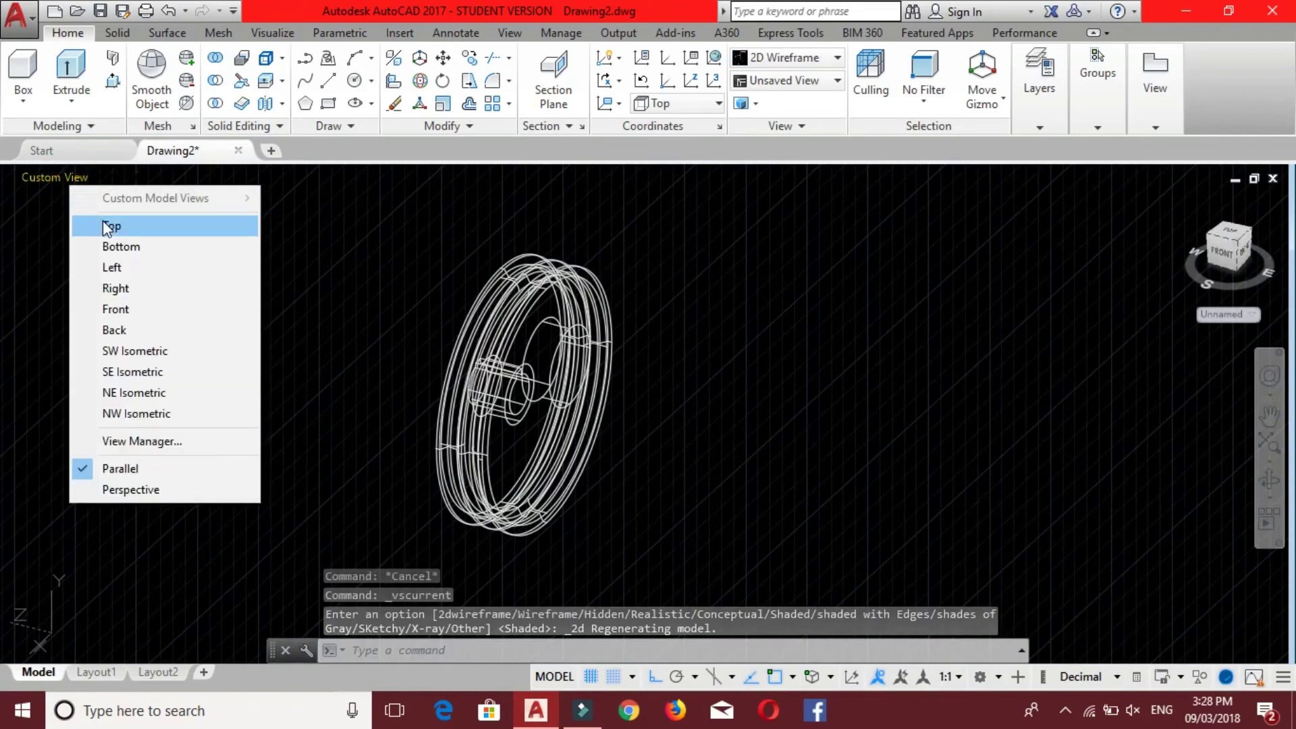
{"action": "left_click", "coordinate": [103, 224]}
Change to the Front, then the Right view, and select the small side circle.
{"action": "left_click", "coordinate": [51, 177]}
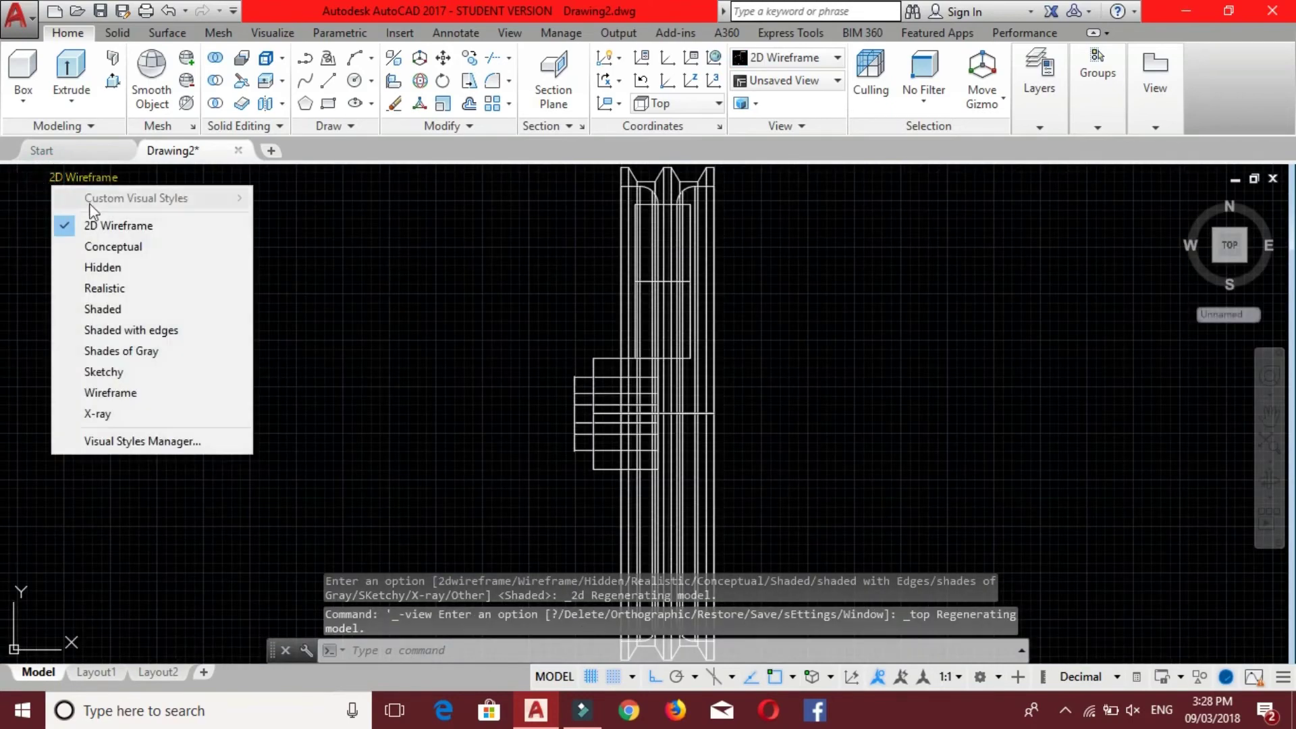
{"action": "left_click", "coordinate": [35, 177]}
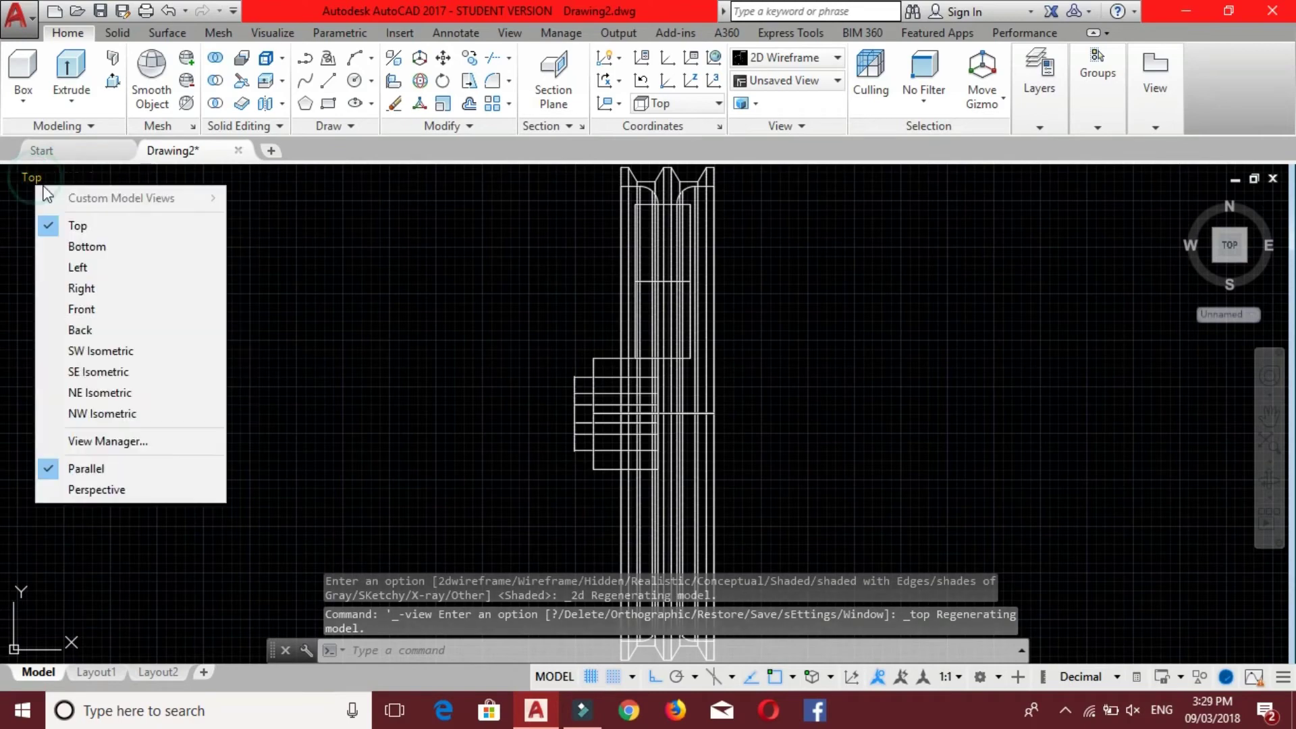
{"action": "left_click", "coordinate": [91, 309]}
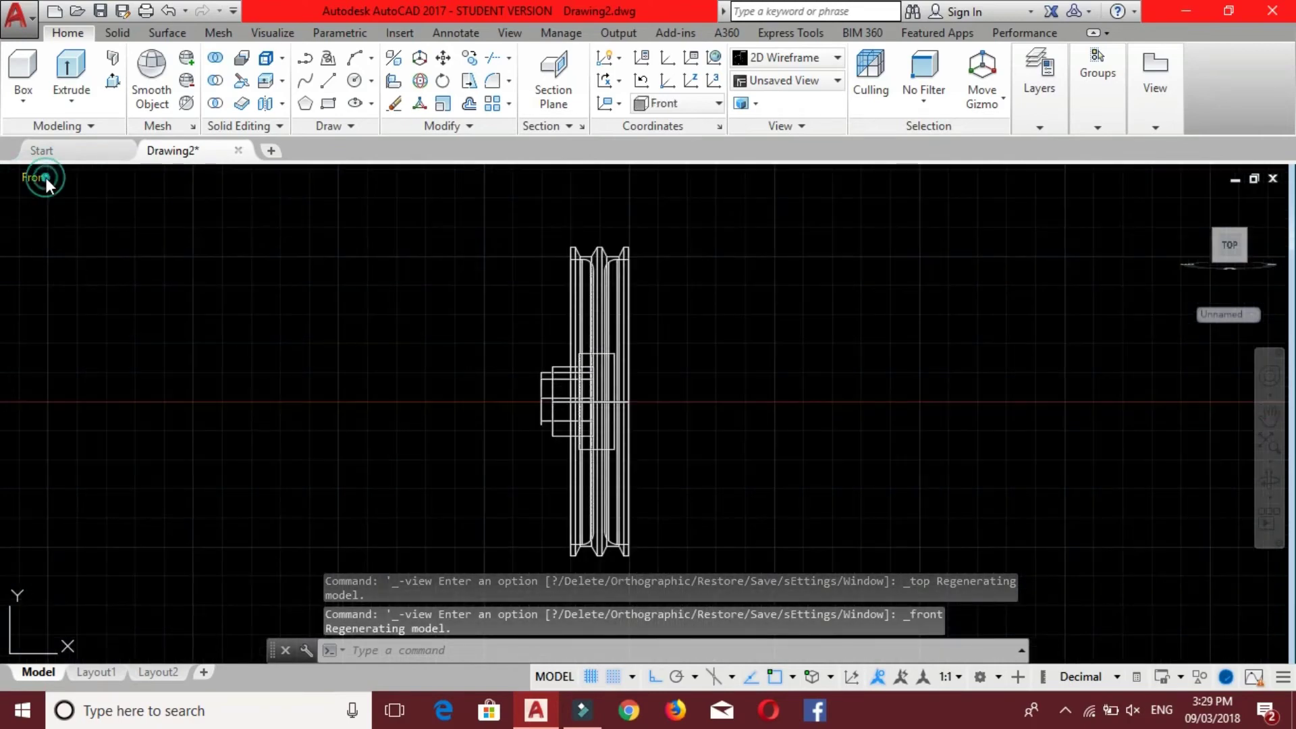
{"action": "left_click", "coordinate": [46, 177]}
{"action": "left_click", "coordinate": [86, 290]}
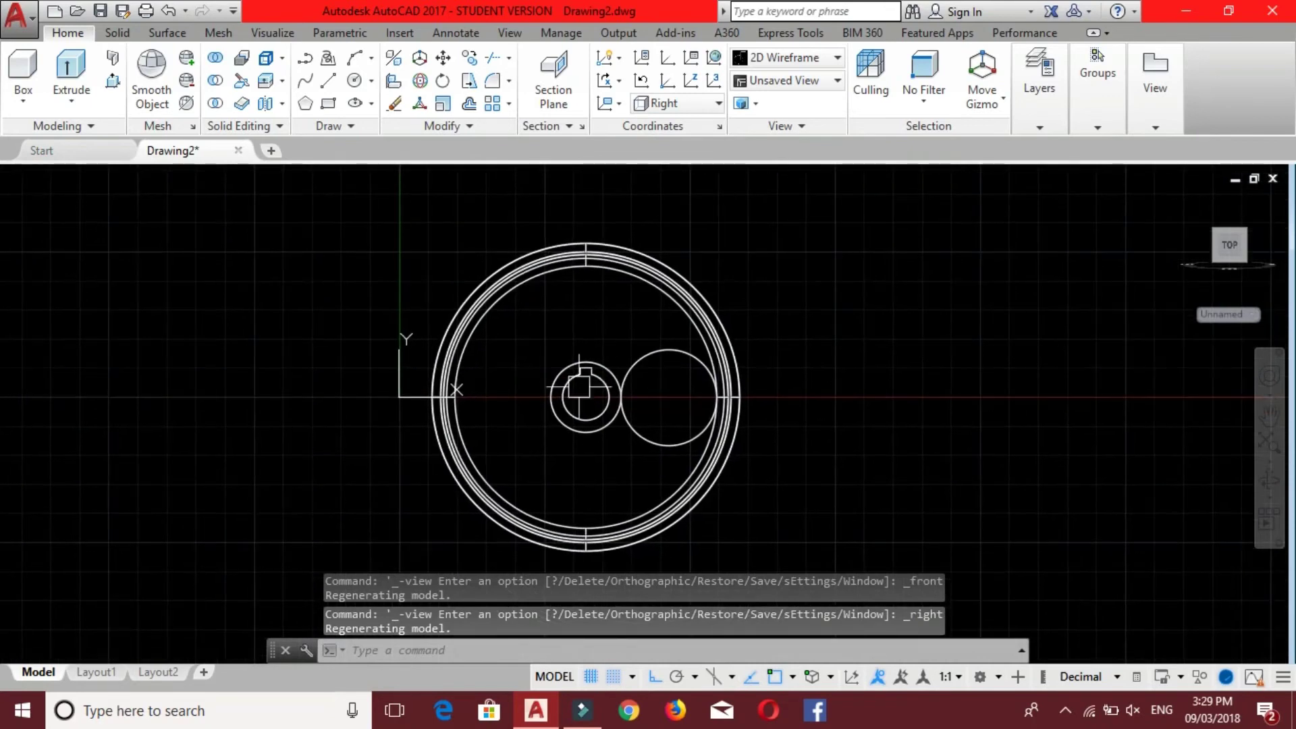
{"action": "left_click", "coordinate": [650, 362]}
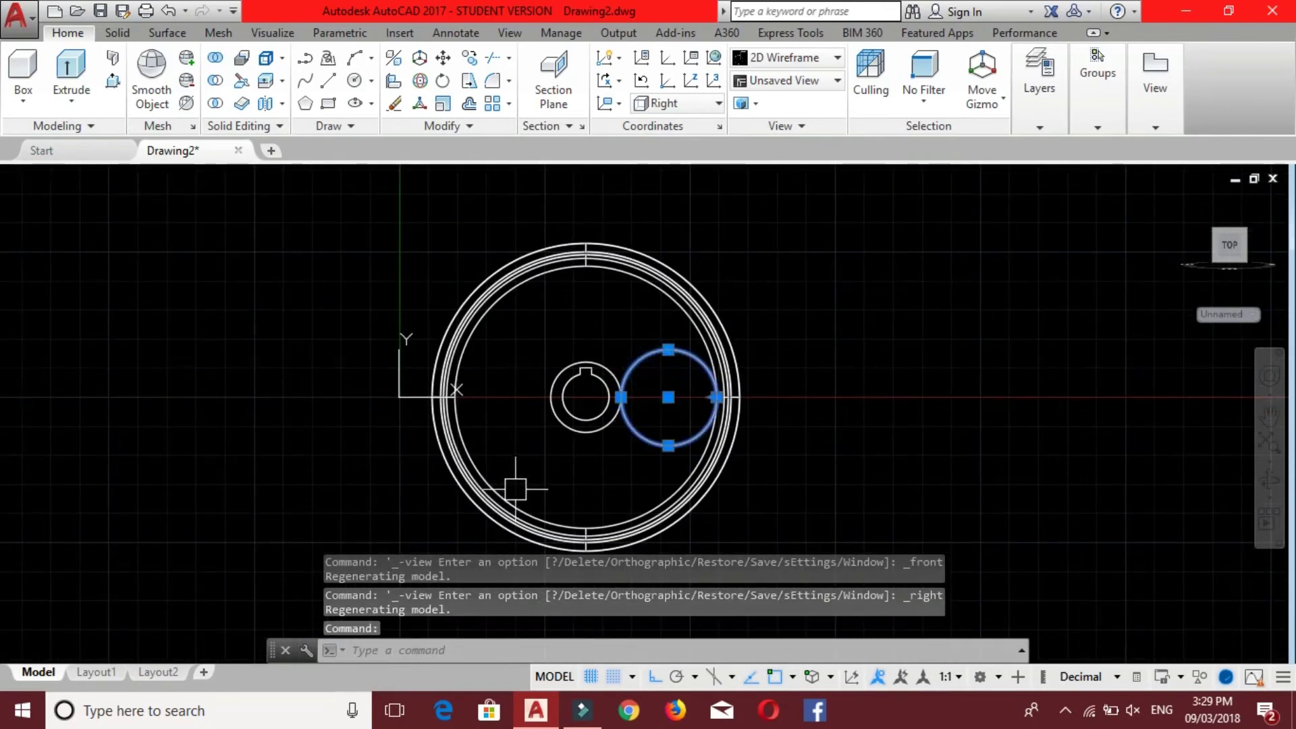
Polar-array the small circle into 4 items around the hub centre.
{"action": "type", "text": "ARRAY"}
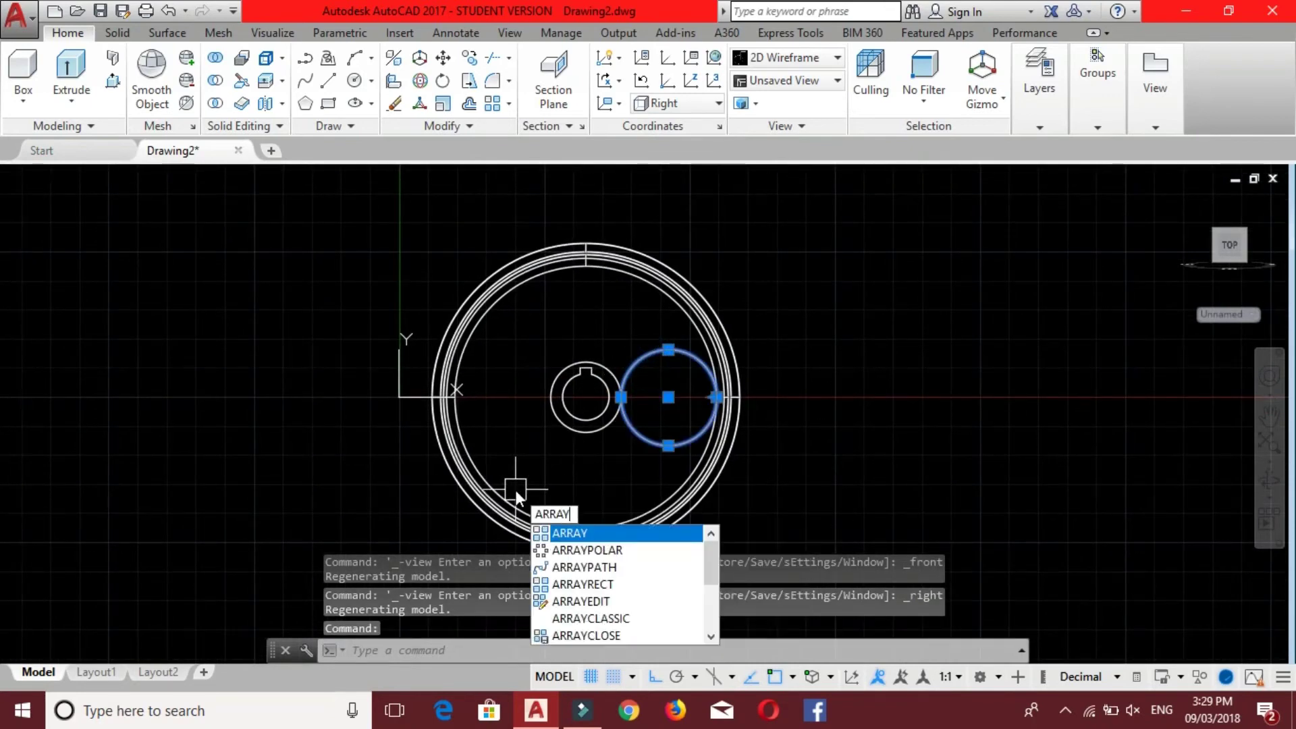
{"action": "left_click", "coordinate": [593, 550]}
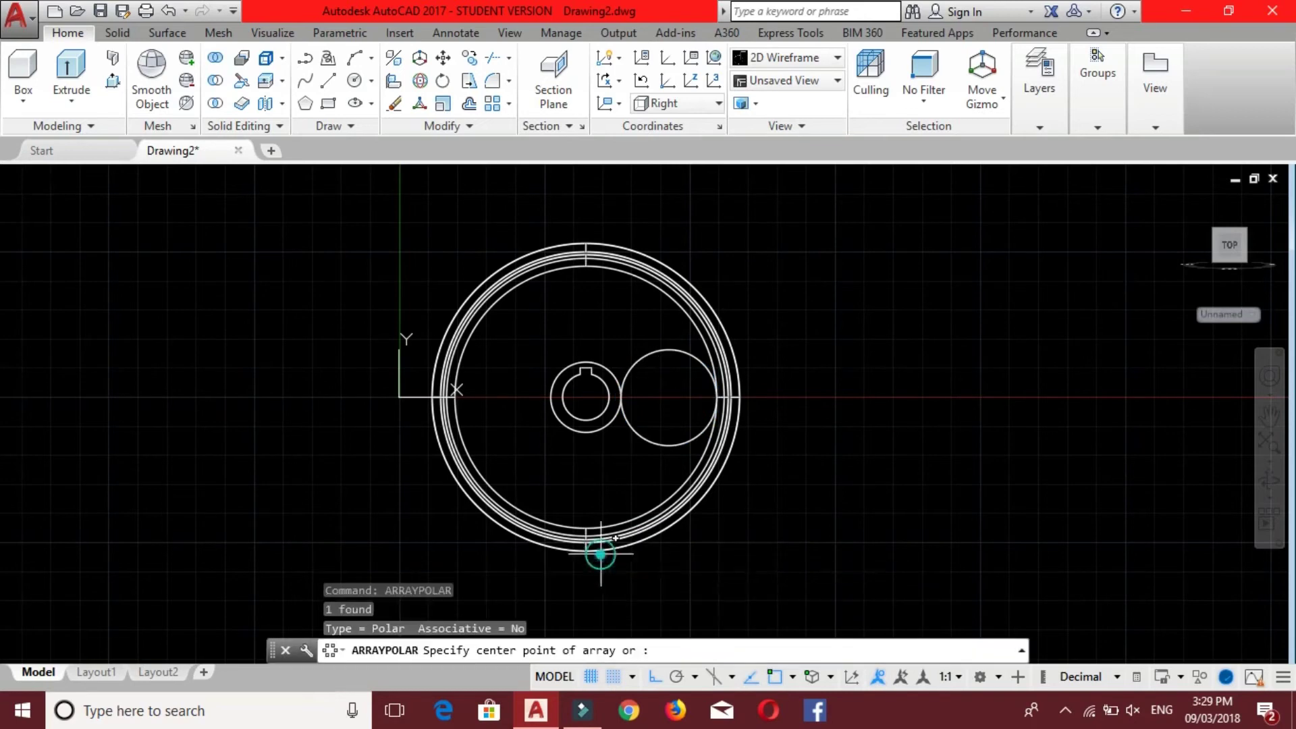
{"action": "left_click", "coordinate": [586, 397]}
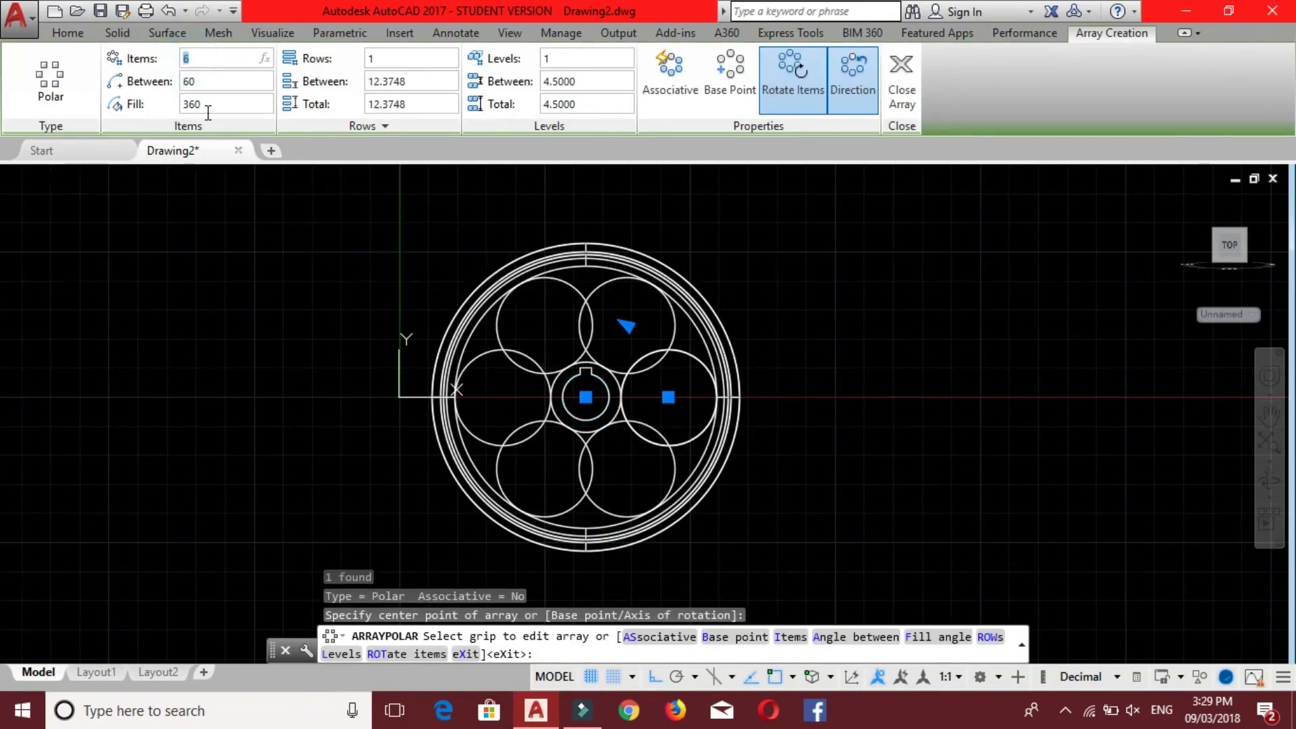
{"action": "key", "text": "Return"}
{"action": "key", "text": "Return"}
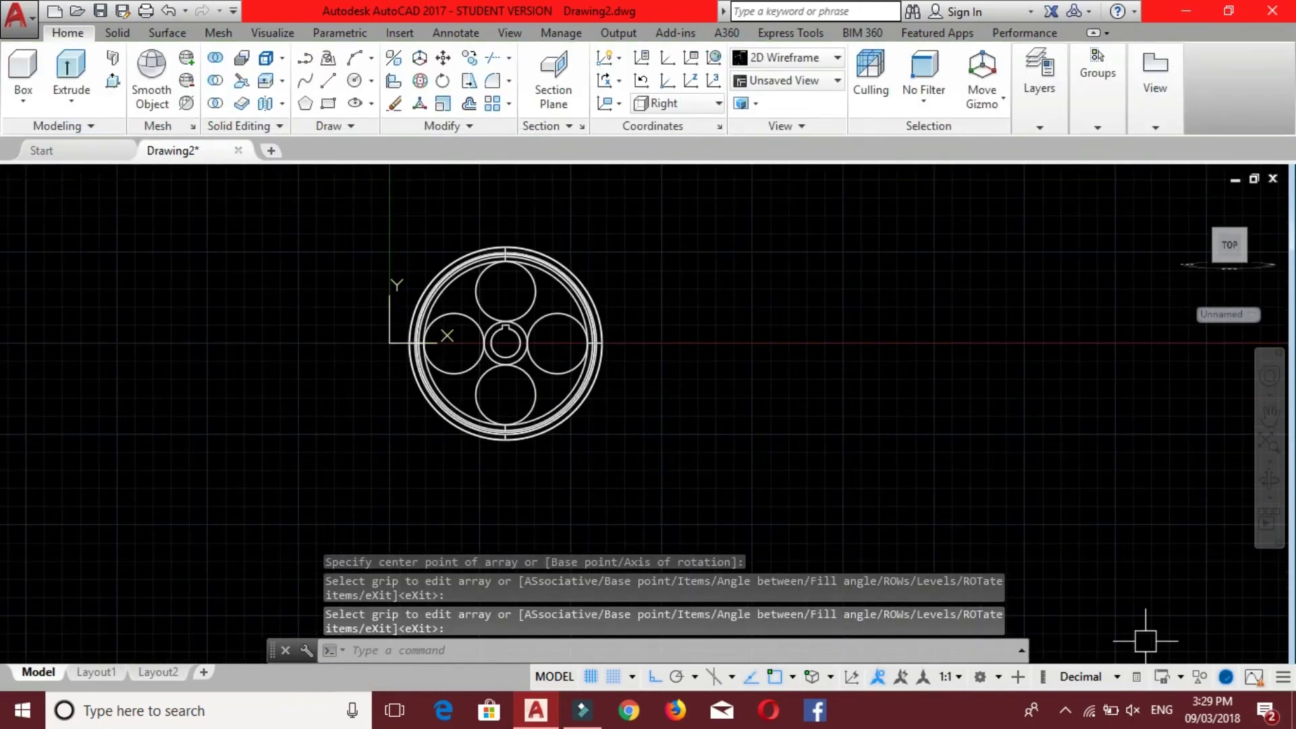
Tilt the pulley into a 3D view and shade it in the Realistic visual style.
{"action": "left_click", "coordinate": [1269, 483]}
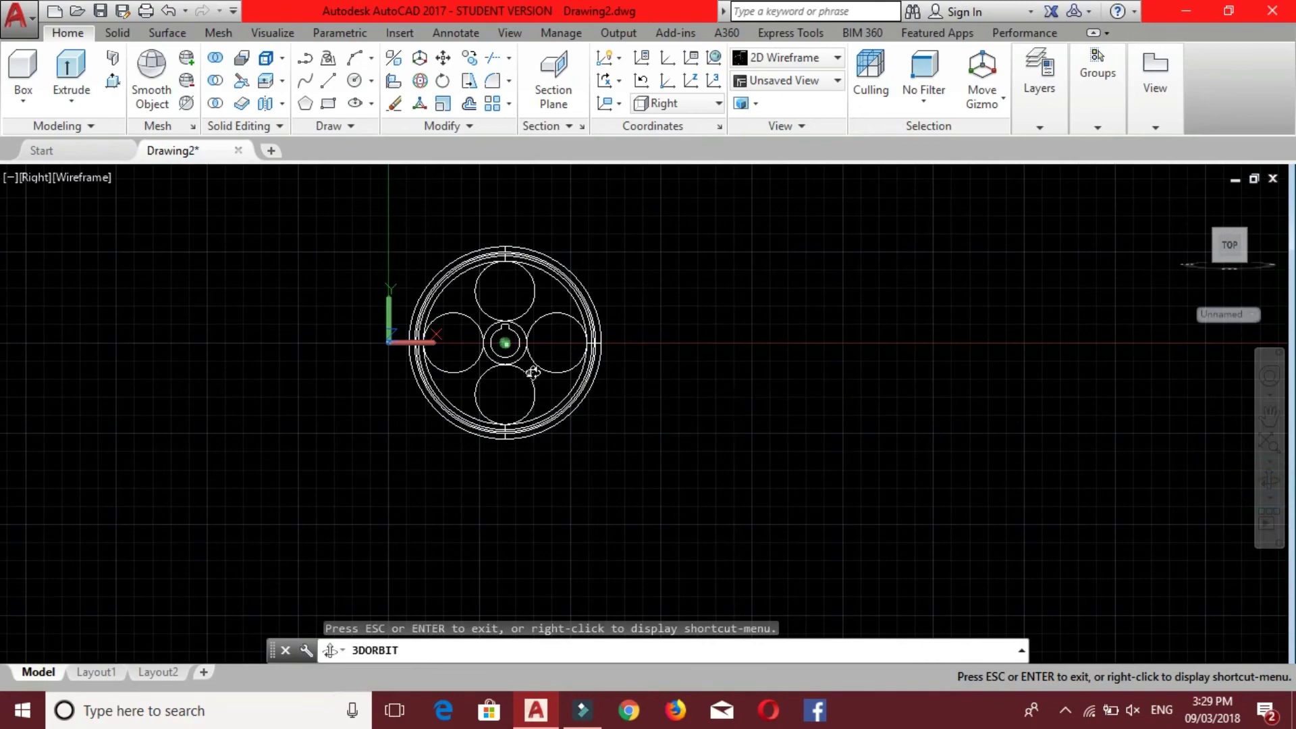
{"action": "mouse_move", "coordinate": [532, 372]}
{"action": "left_mouse_down"}
{"action": "mouse_move", "coordinate": [506, 340]}
{"action": "mouse_move", "coordinate": [628, 402]}
{"action": "mouse_move", "coordinate": [525, 351]}
{"action": "mouse_move", "coordinate": [568, 428]}
{"action": "left_mouse_up"}
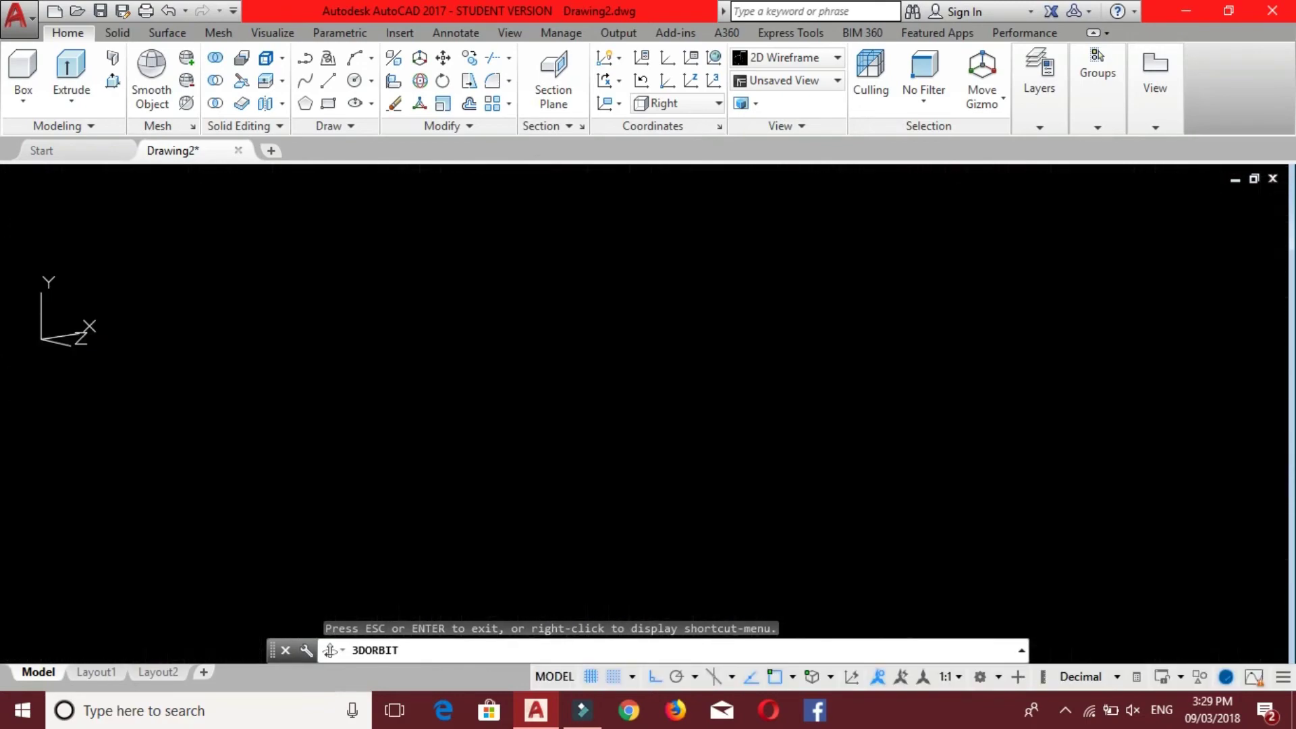
{"action": "key", "text": "Escape"}
{"action": "left_click", "coordinate": [122, 178]}
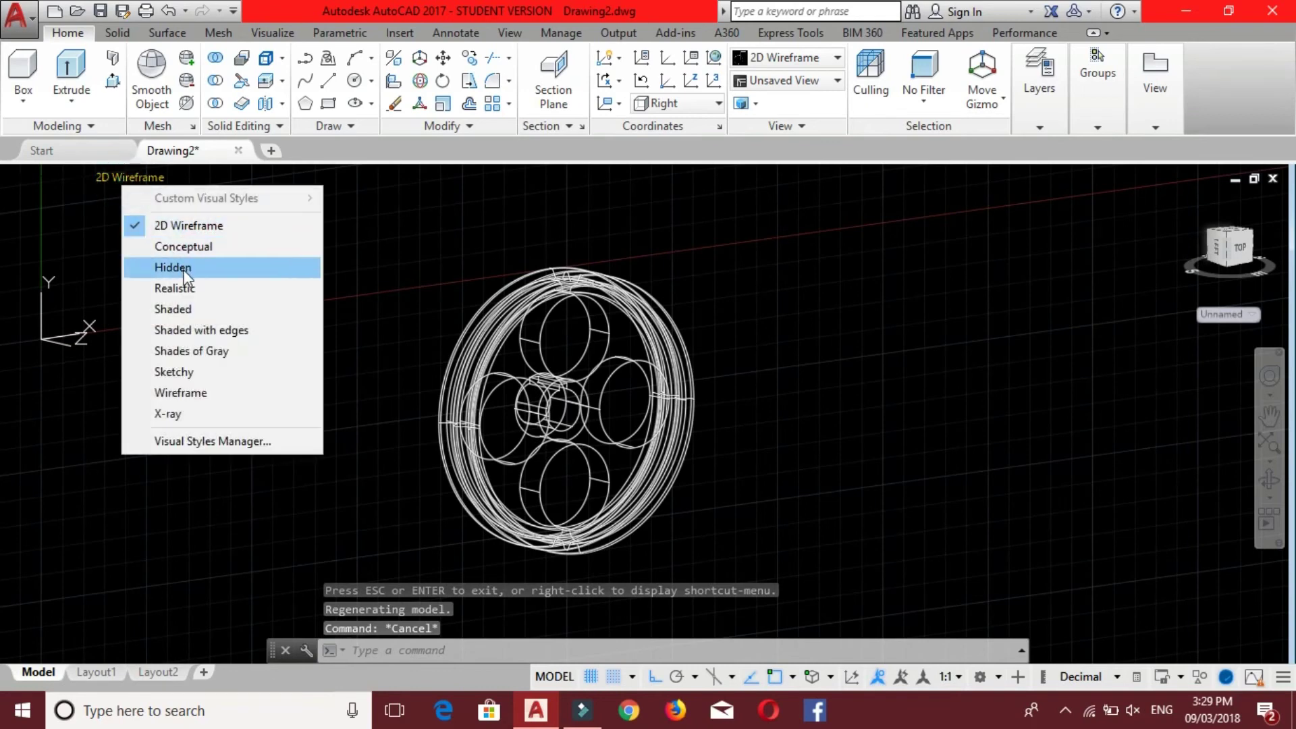
{"action": "left_click", "coordinate": [192, 285]}
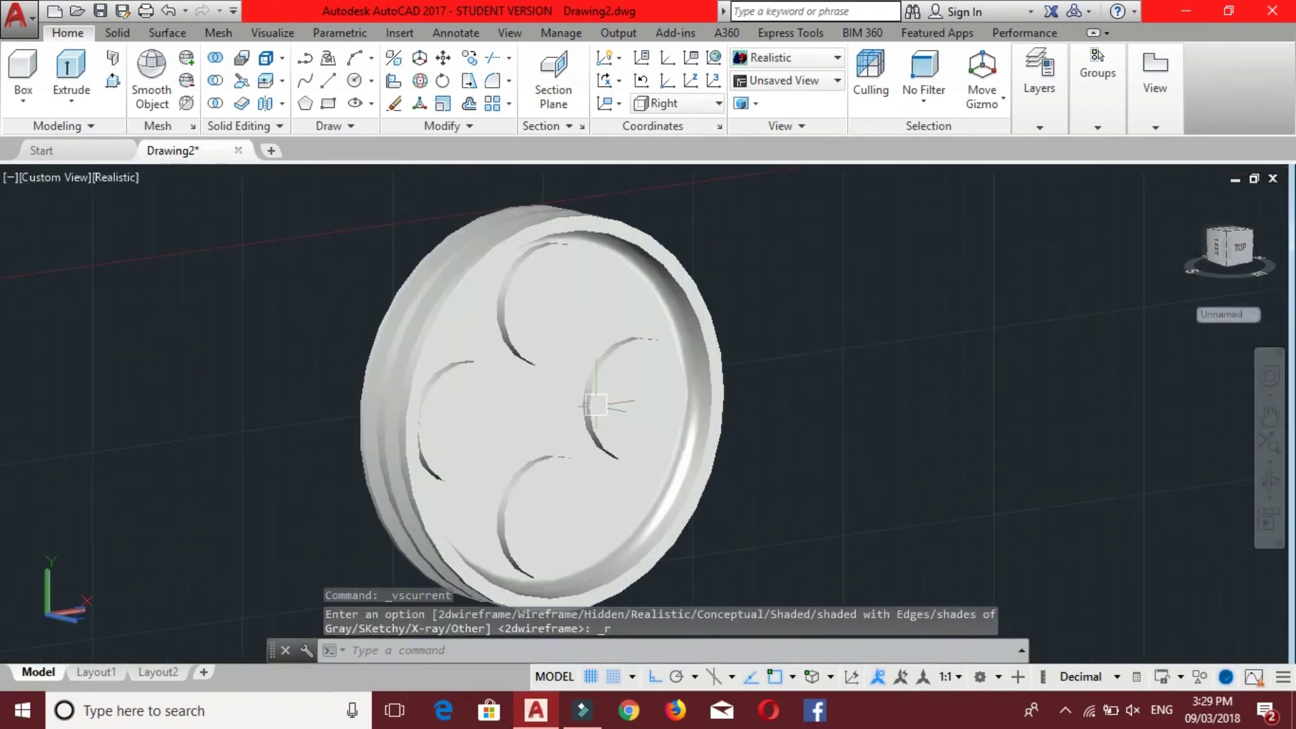
{"action": "middle_click_drag", "start_coordinate": [468, 425], "coordinate": [659, 428], "text": "shift"}
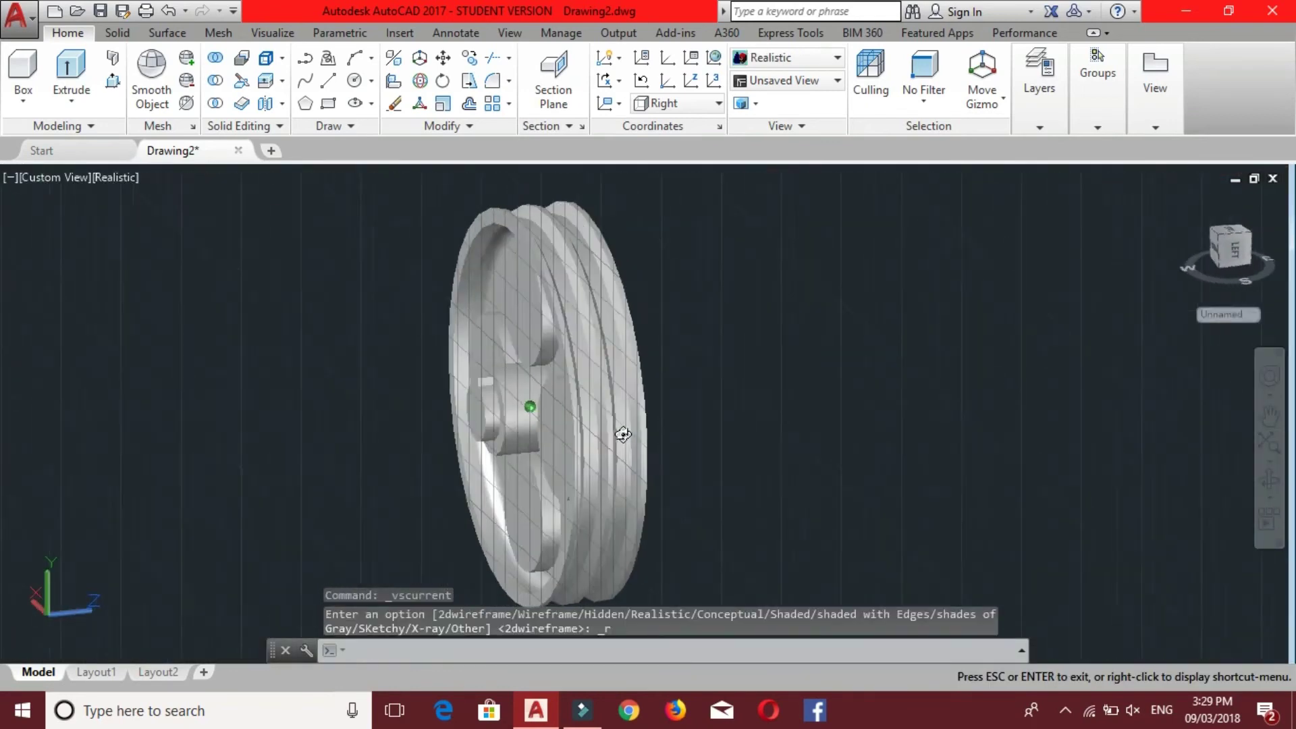
{"action": "scroll", "coordinate": [534, 412], "scroll_direction": "up", "scroll_amount": 3}
Move the selected hub cylinders 1.25 units along +Z, the wheel's axis.
{"action": "left_click", "coordinate": [533, 412]}
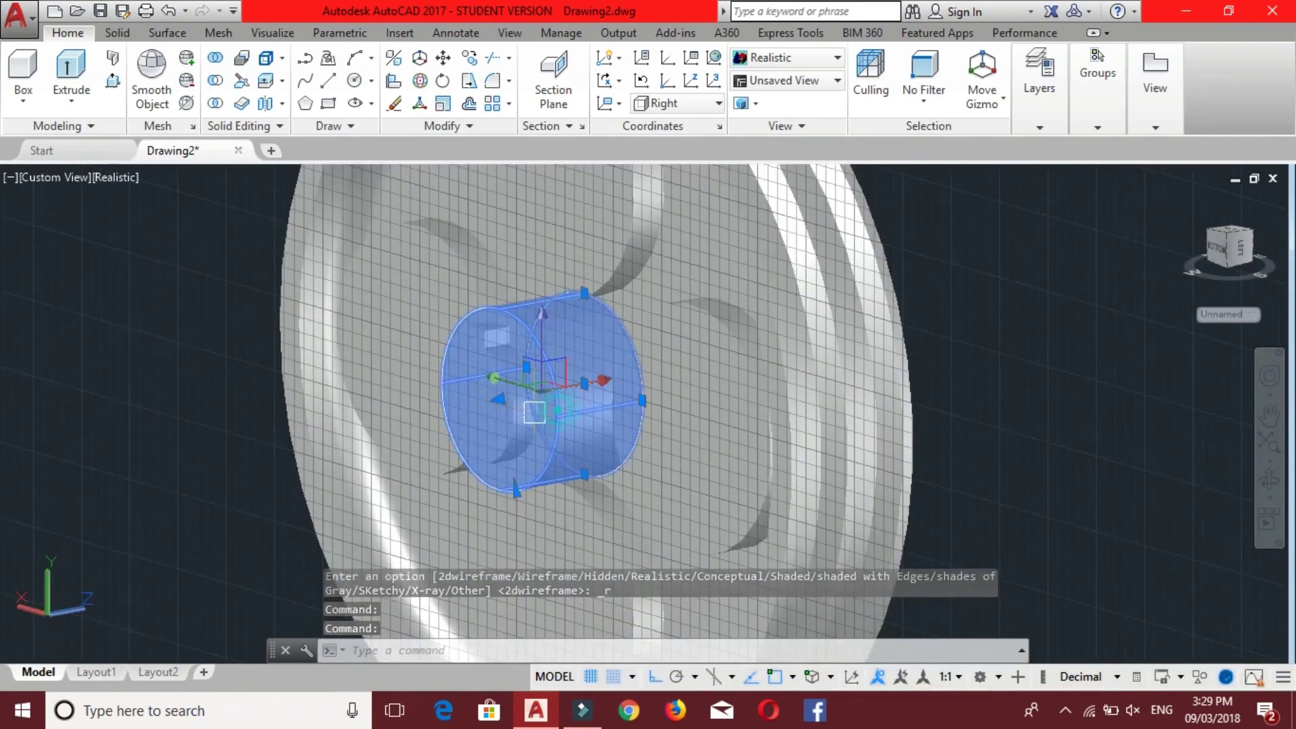
{"action": "scroll", "coordinate": [515, 416], "scroll_direction": "up", "scroll_amount": 3}
{"action": "scroll", "coordinate": [515, 413], "scroll_direction": "up", "scroll_amount": 1}
{"action": "scroll", "coordinate": [515, 414], "scroll_direction": "down", "scroll_amount": 5}
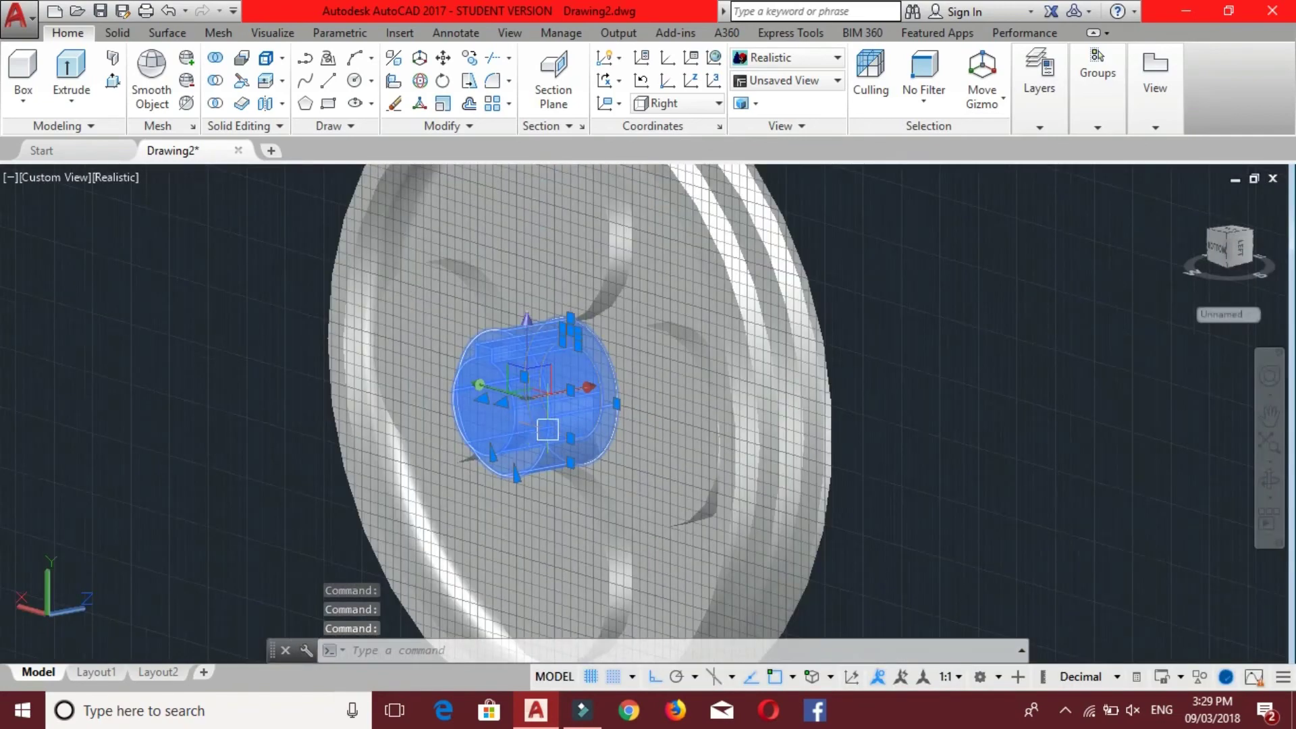
{"action": "scroll", "coordinate": [540, 434], "scroll_direction": "down", "scroll_amount": 3}
{"action": "middle_click_drag", "start_coordinate": [555, 431], "coordinate": [517, 386]}
{"action": "type", "text": "m"}
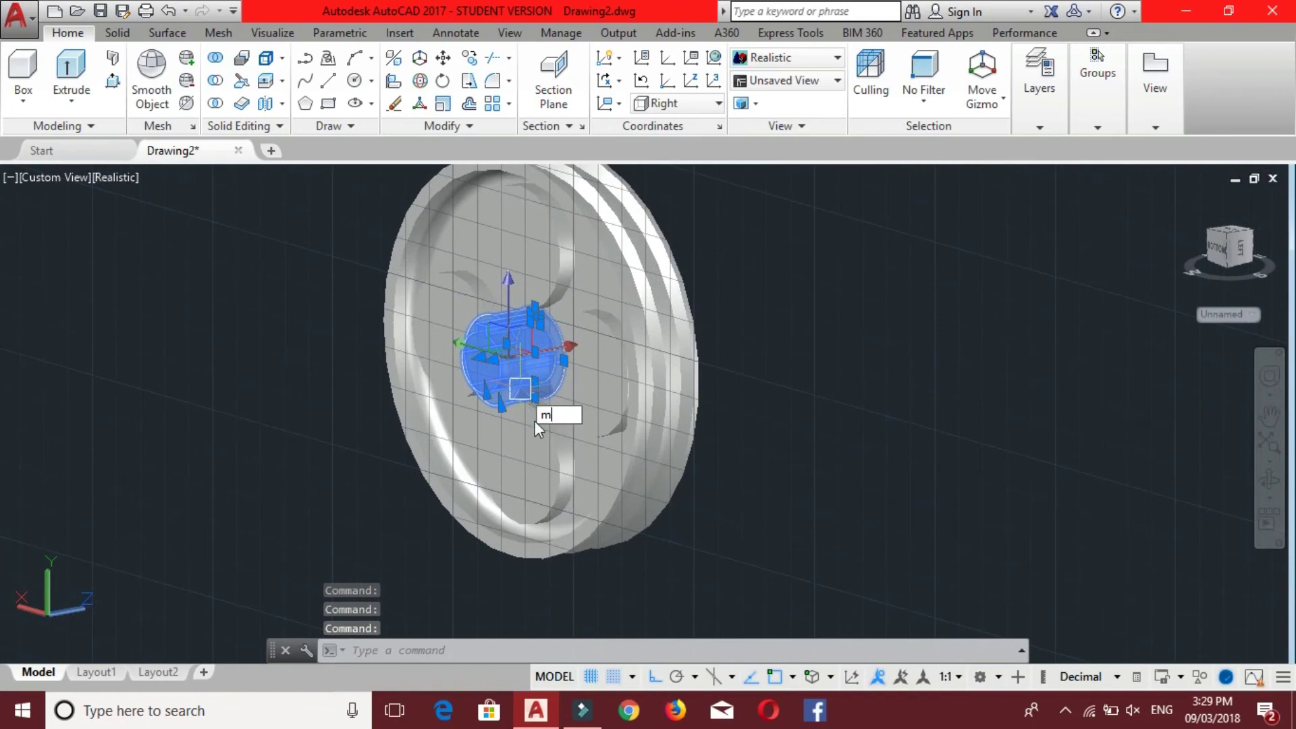
{"action": "key", "text": "Return"}
{"action": "left_click", "coordinate": [672, 558]}
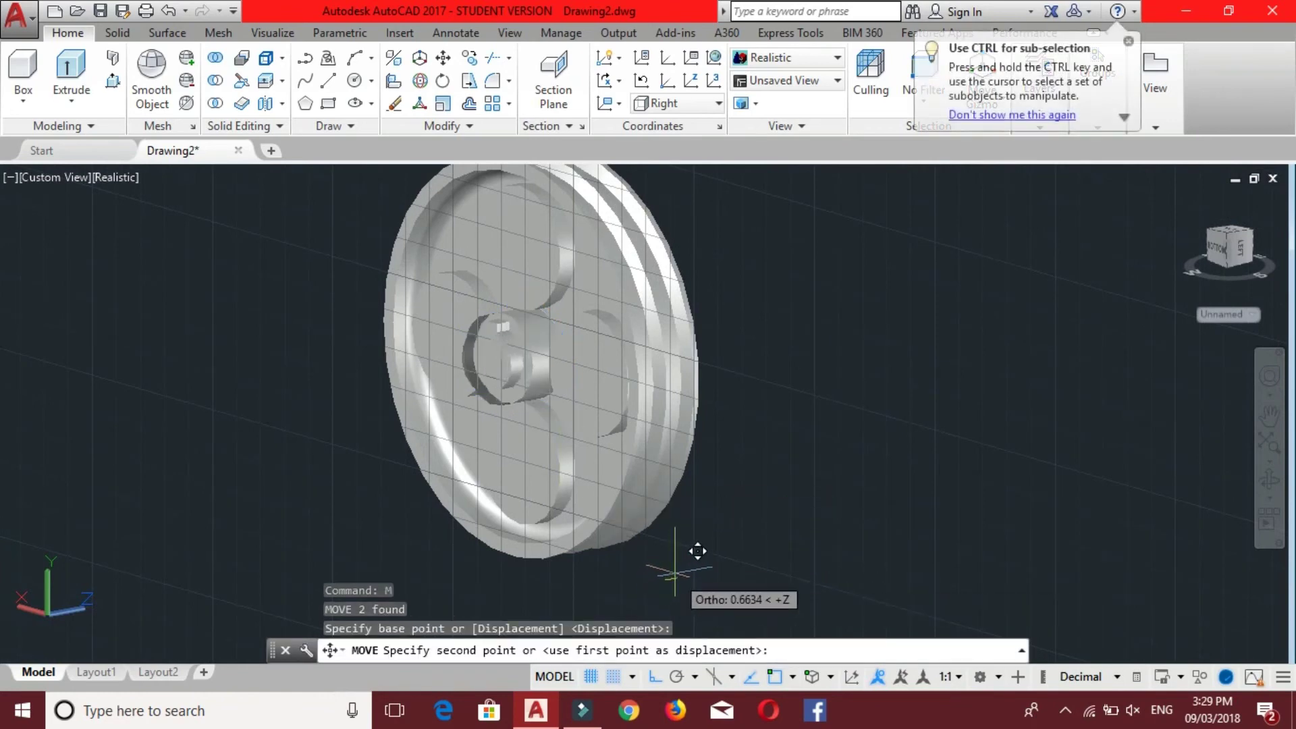
{"action": "type", "text": "1.25"}
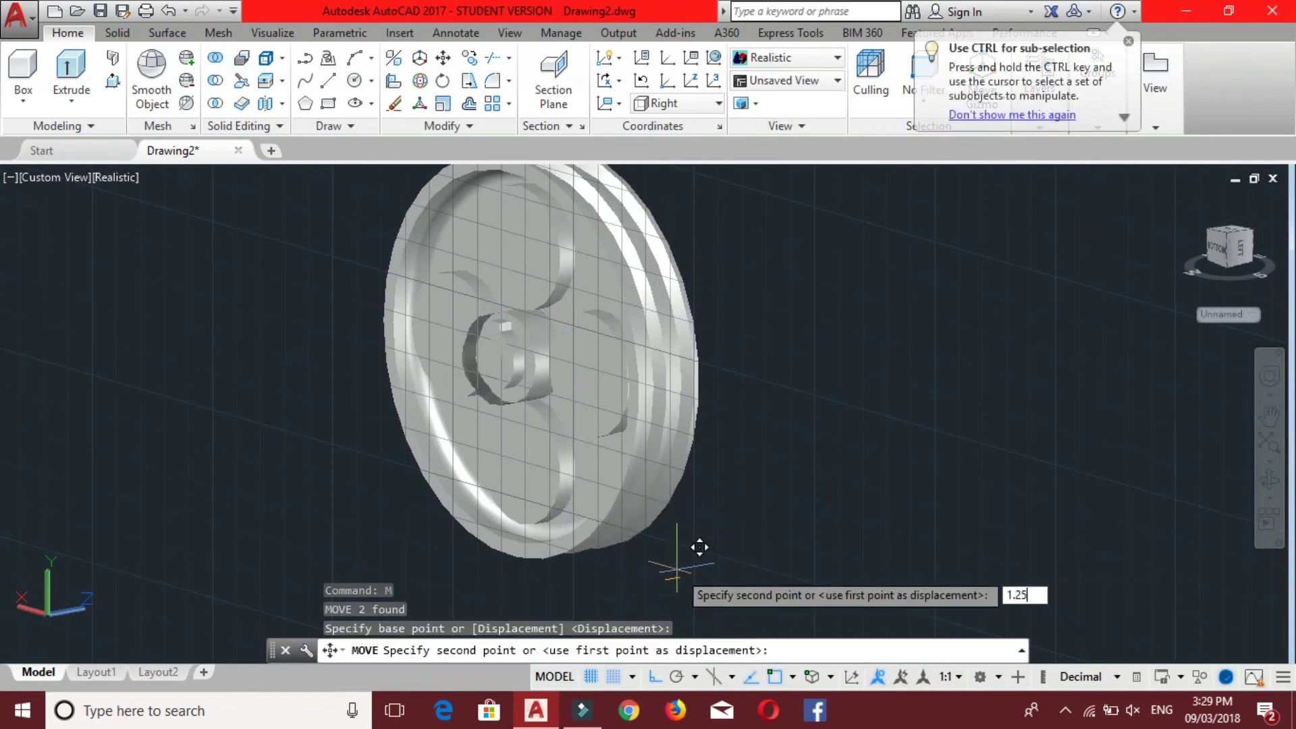
{"action": "key", "text": "Return"}
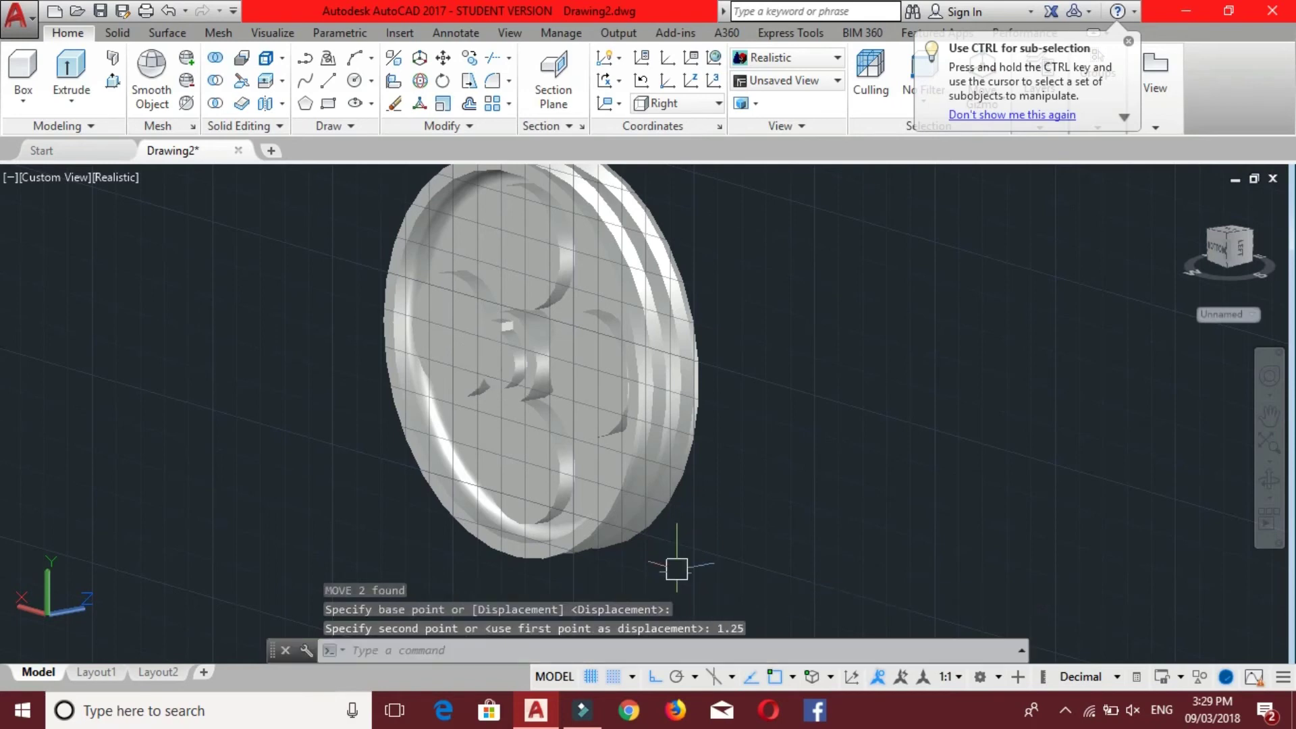
{"action": "key", "text": "Escape"}
{"action": "key", "text": "Escape"}
{"action": "key", "text": "Escape"}
Subtract one cylinder from the wheel and hub cylinder solids.
{"action": "type", "text": "su"}
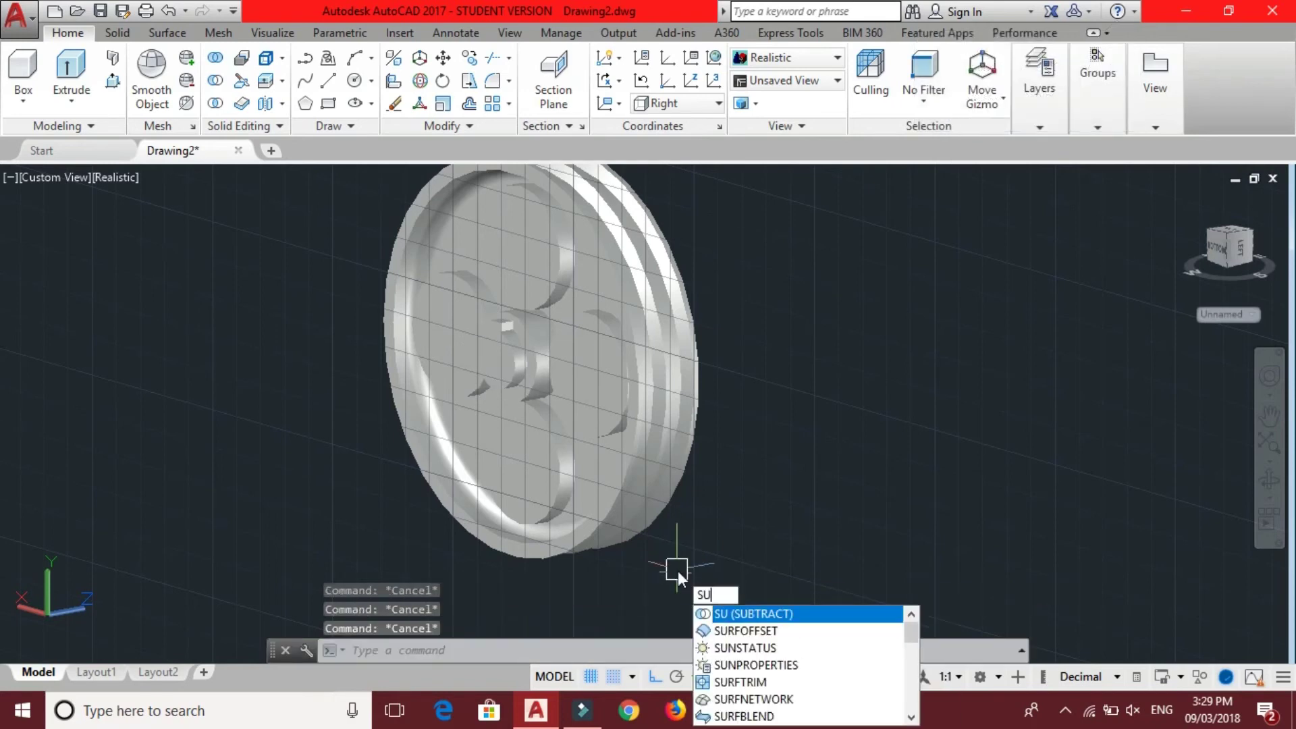
{"action": "key", "text": "Return"}
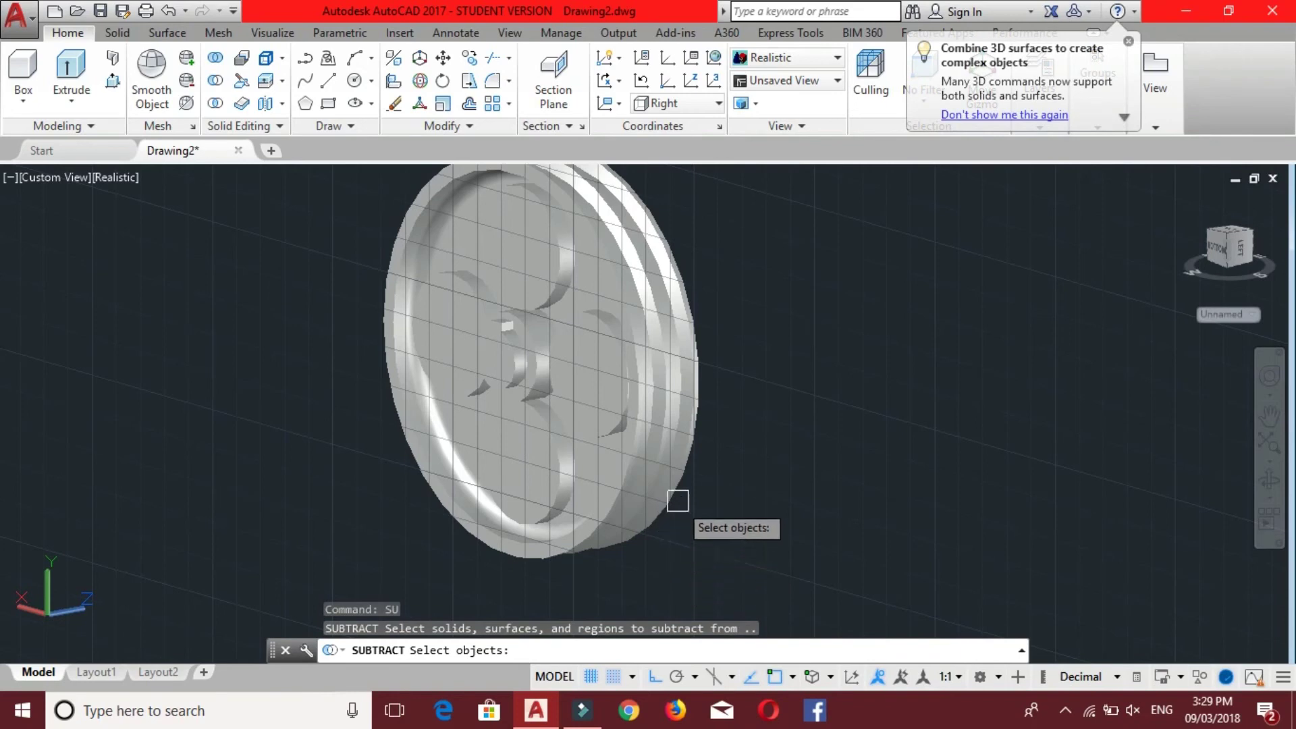
{"action": "left_click", "coordinate": [650, 455]}
{"action": "scroll", "coordinate": [628, 425], "scroll_direction": "up", "scroll_amount": 2}
{"action": "scroll", "coordinate": [618, 421], "scroll_direction": "up", "scroll_amount": 2}
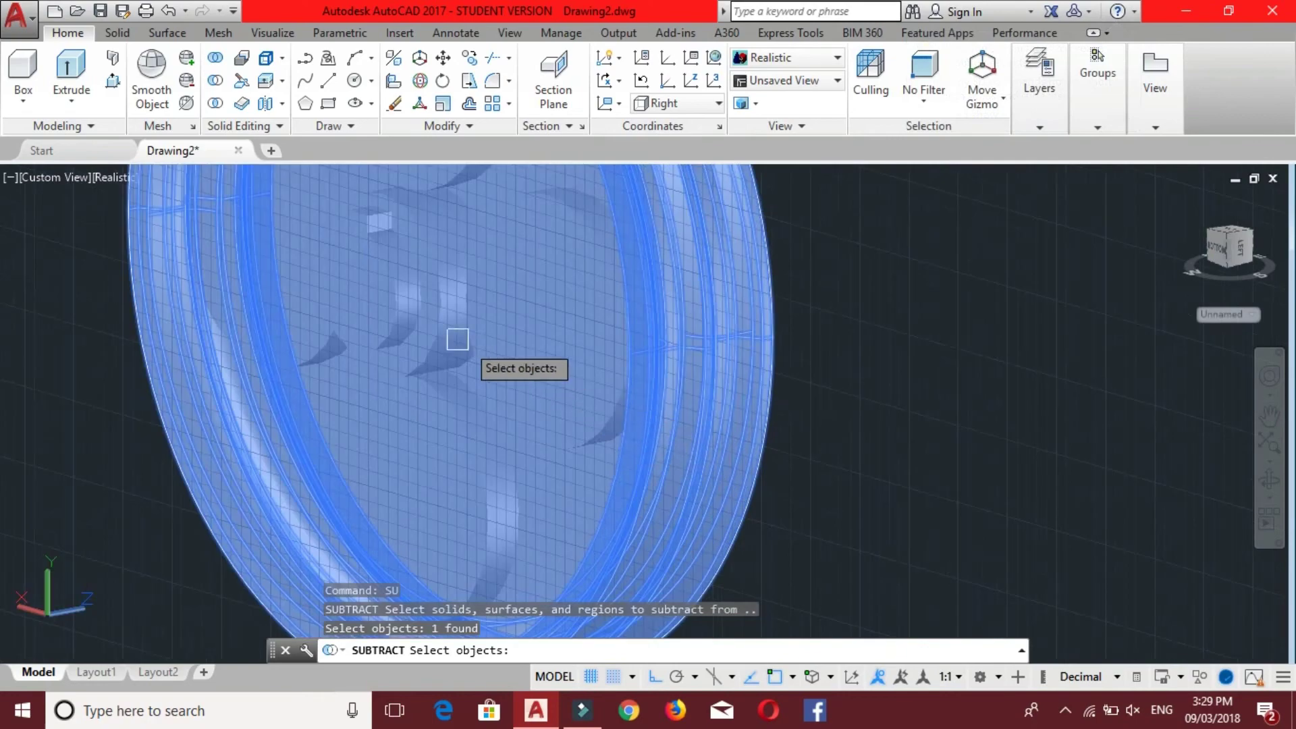
{"action": "left_click", "coordinate": [440, 332]}
{"action": "key", "text": "Return"}
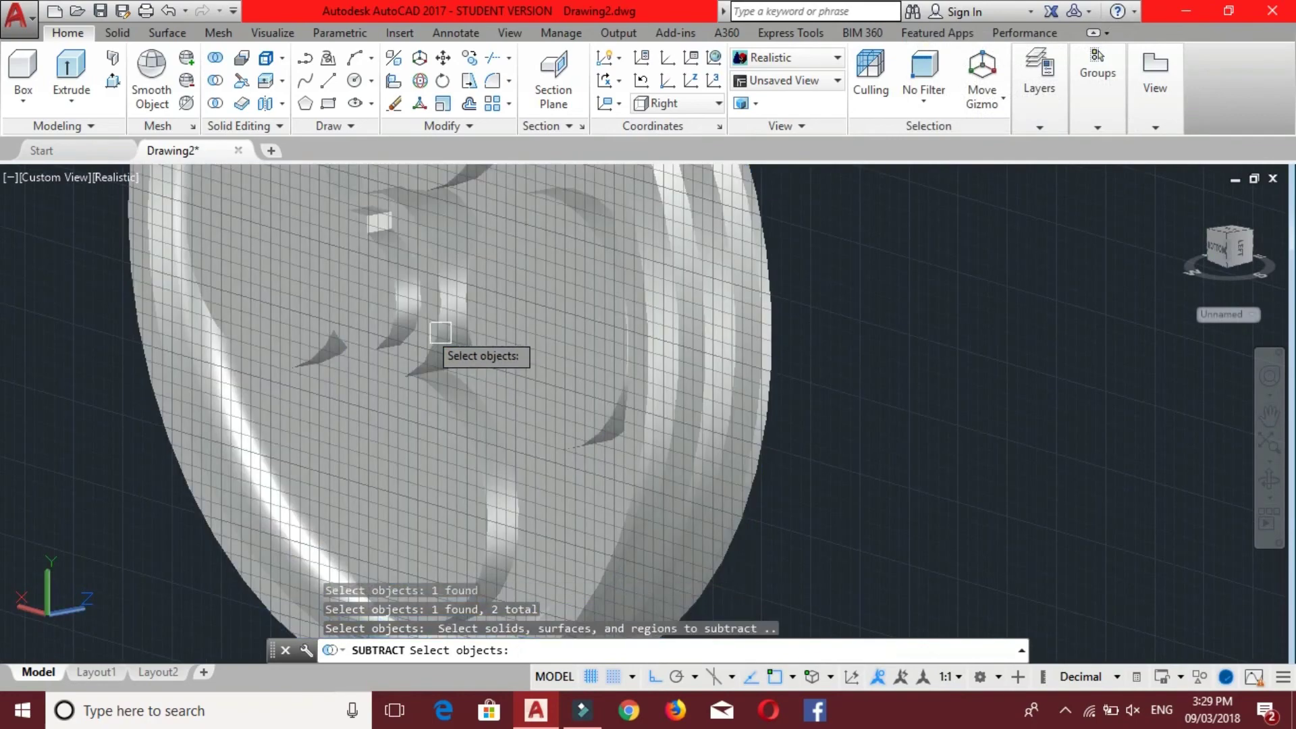
{"action": "left_click", "coordinate": [386, 311]}
{"action": "key", "text": "Return"}
{"action": "scroll", "coordinate": [387, 310], "scroll_direction": "down", "scroll_amount": 4}
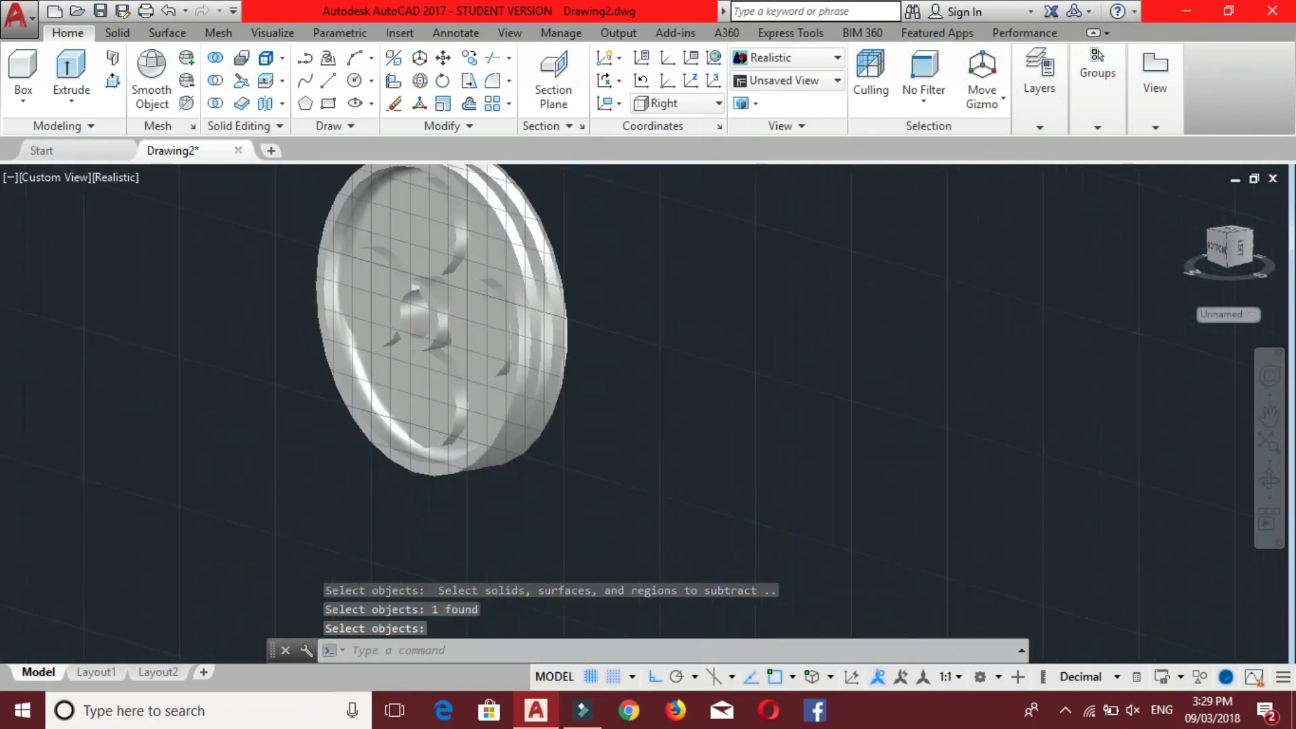
{"action": "scroll", "coordinate": [445, 336], "scroll_direction": "down", "scroll_amount": 3}
{"action": "scroll", "coordinate": [492, 378], "scroll_direction": "up", "scroll_amount": 6}
{"action": "key", "text": "Escape"}
{"action": "key", "text": "Escape"}
Cut the four hole cylinders out of the wheel's web with SUBTRACT.
{"action": "type", "text": "Su"}
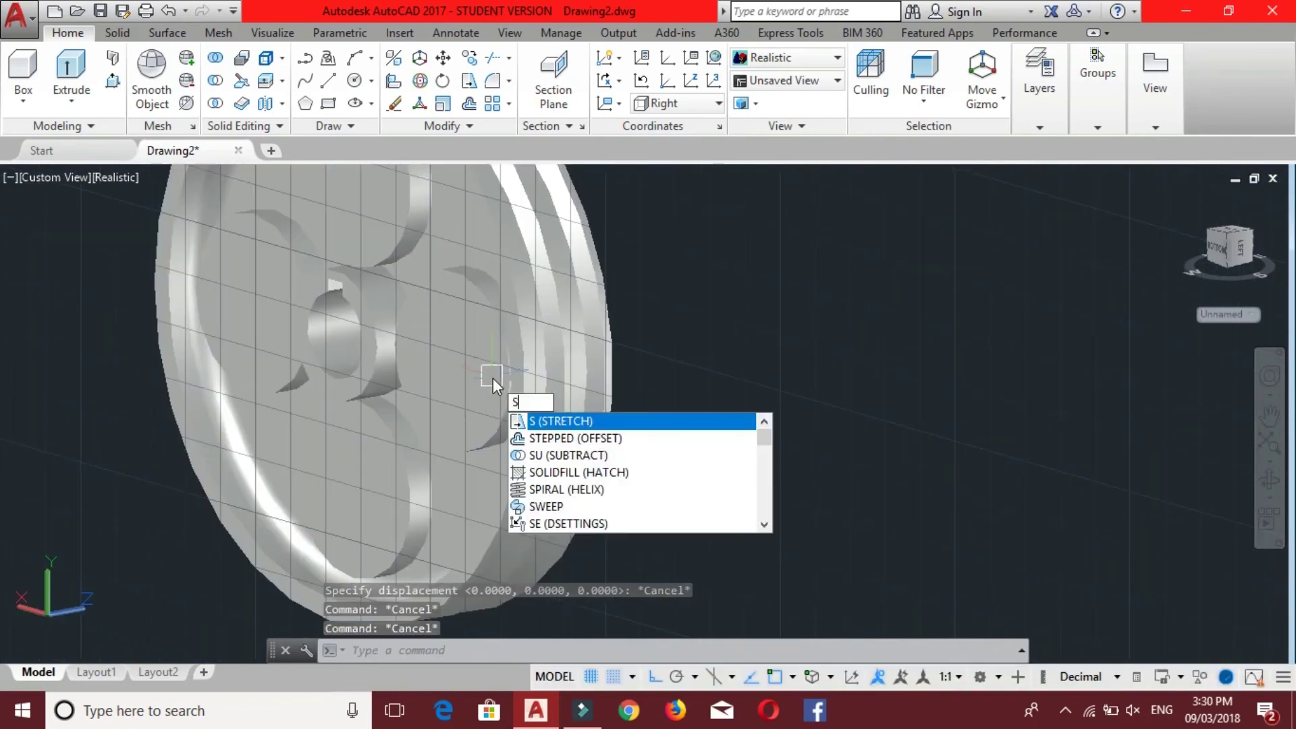
{"action": "key", "text": "Return"}
{"action": "left_click", "coordinate": [529, 423]}
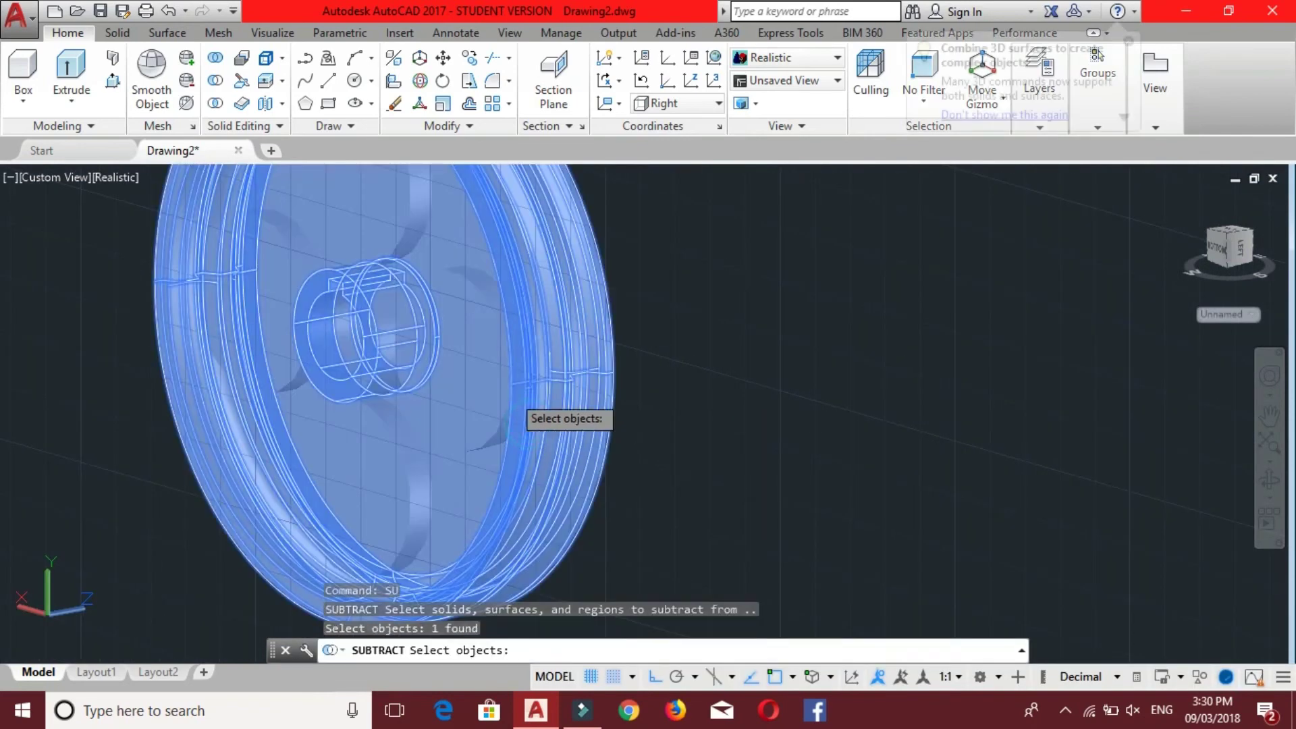
{"action": "key", "text": "Return"}
{"action": "left_click", "coordinate": [422, 381]}
{"action": "left_click", "coordinate": [399, 472]}
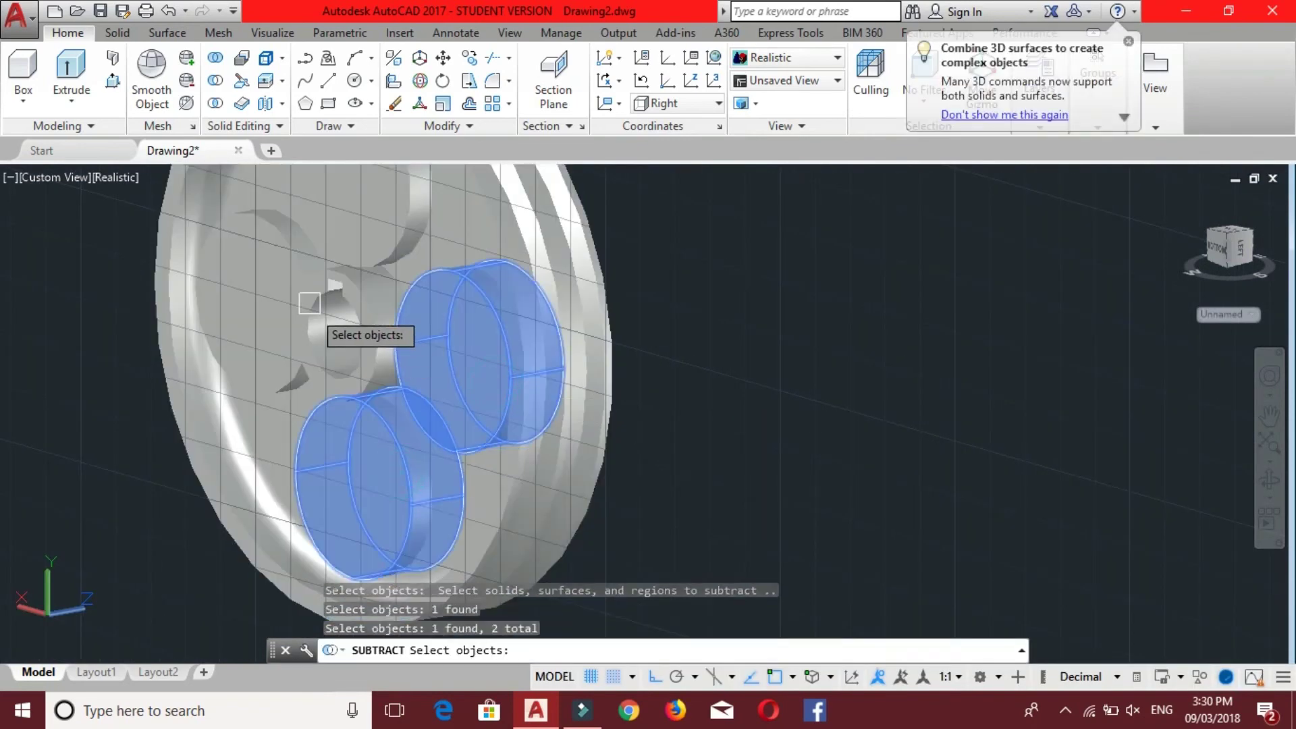
{"action": "left_click", "coordinate": [291, 267]}
{"action": "left_click", "coordinate": [382, 205]}
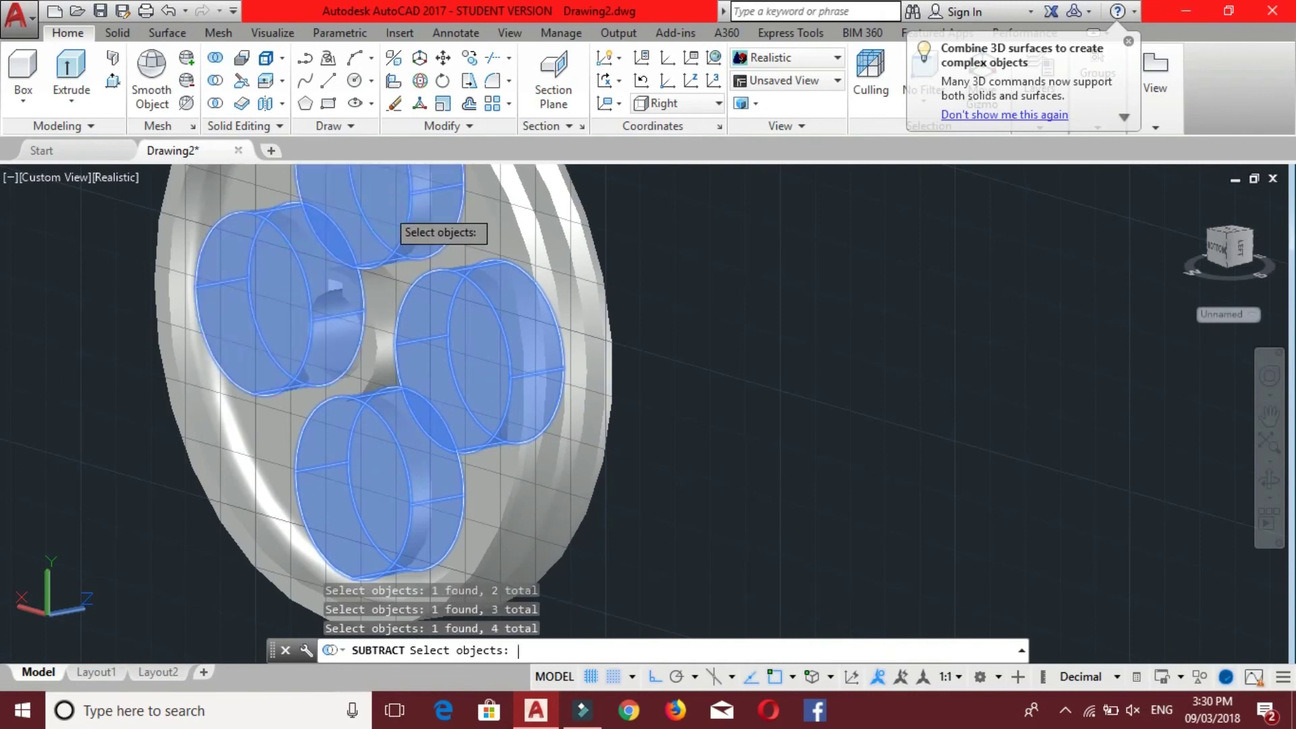
{"action": "key", "text": "Return"}
{"action": "scroll", "coordinate": [454, 304], "scroll_direction": "down", "scroll_amount": 2}
{"action": "scroll", "coordinate": [467, 334], "scroll_direction": "down", "scroll_amount": 2}
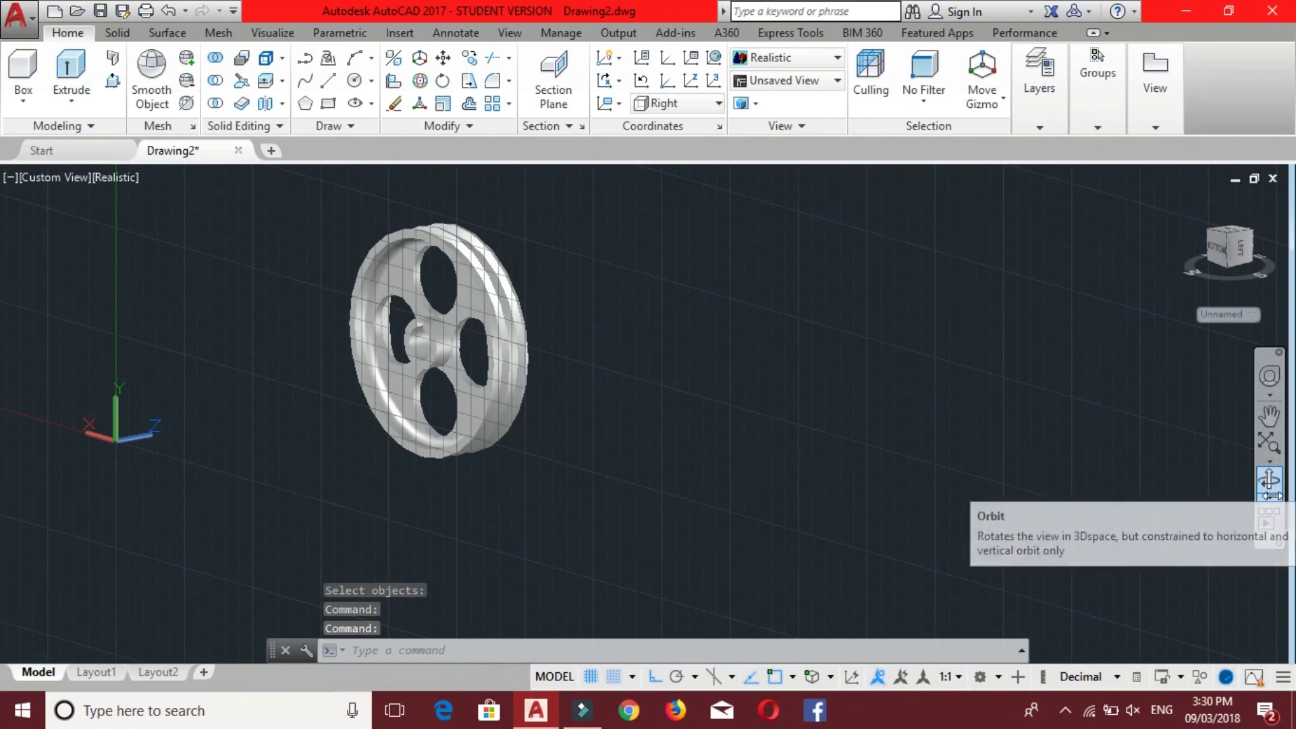
Free-orbit the finished pulley through edge-on and oblique views to inspect its grooves and holes.
{"action": "left_click", "coordinate": [1269, 498]}
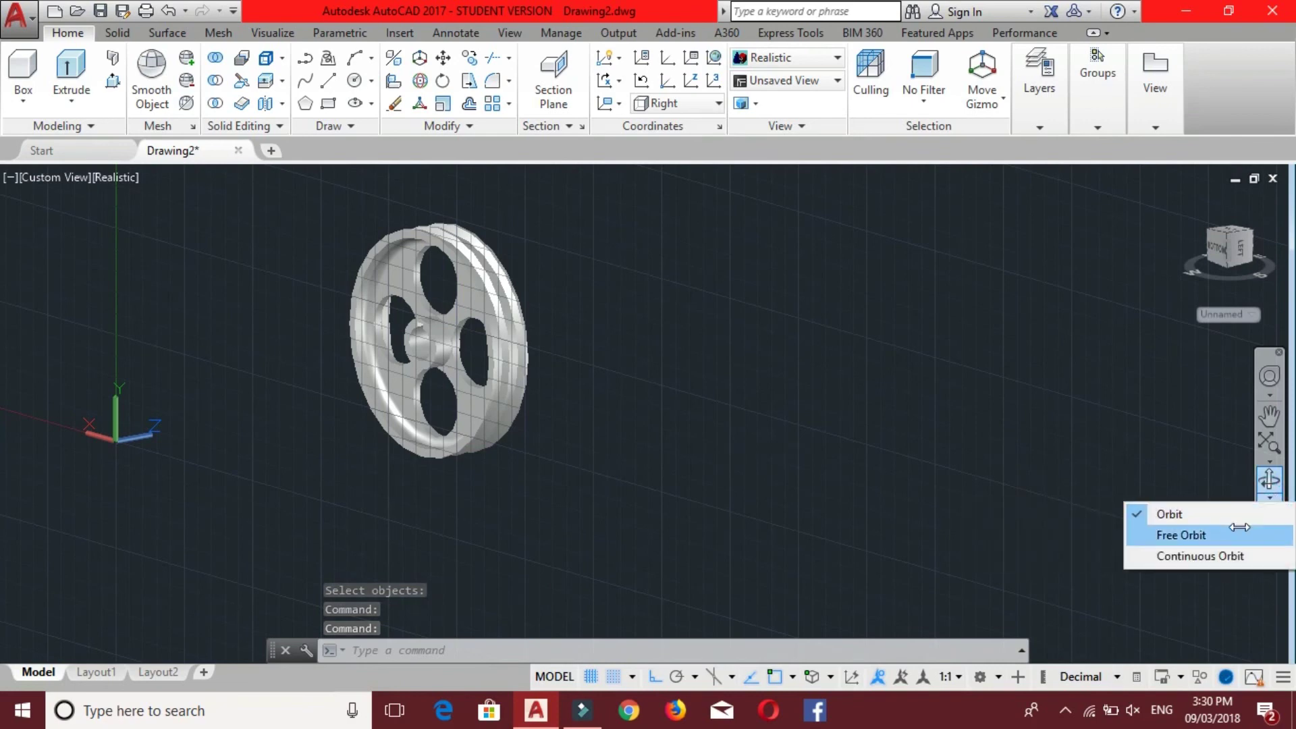
{"action": "left_click", "coordinate": [1239, 533]}
{"action": "left_click_drag", "start_coordinate": [571, 383], "coordinate": [710, 430]}
{"action": "mouse_move", "coordinate": [627, 424]}
{"action": "left_mouse_down"}
{"action": "mouse_move", "coordinate": [532, 419]}
{"action": "mouse_move", "coordinate": [630, 405]}
{"action": "mouse_move", "coordinate": [580, 450]}
{"action": "left_mouse_up"}
{"action": "mouse_move", "coordinate": [615, 396]}
{"action": "left_mouse_down"}
{"action": "mouse_move", "coordinate": [578, 459]}
{"action": "mouse_move", "coordinate": [702, 411]}
{"action": "mouse_move", "coordinate": [593, 405]}
{"action": "mouse_move", "coordinate": [688, 388]}
{"action": "mouse_move", "coordinate": [616, 407]}
{"action": "mouse_move", "coordinate": [628, 448]}
{"action": "mouse_move", "coordinate": [697, 468]}
{"action": "mouse_move", "coordinate": [670, 480]}
{"action": "left_mouse_up"}
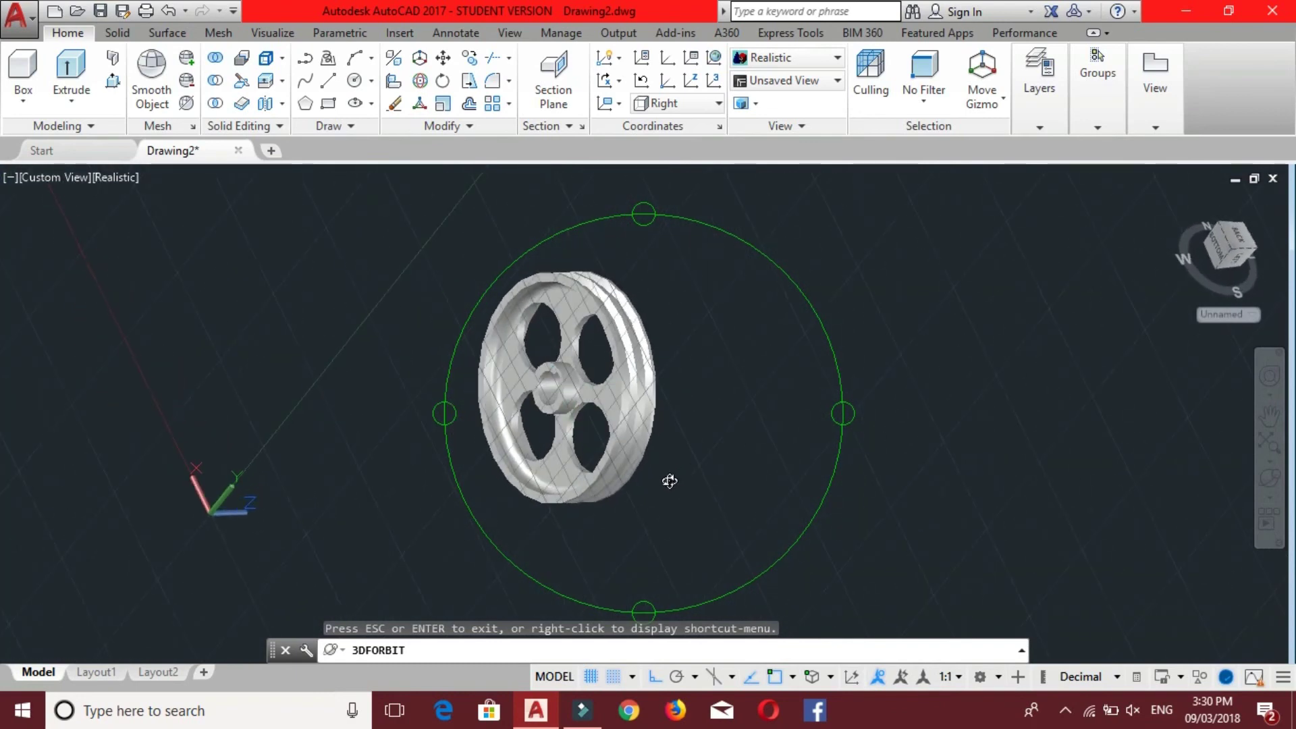
{"action": "left_click_drag", "start_coordinate": [609, 443], "coordinate": [593, 468]}
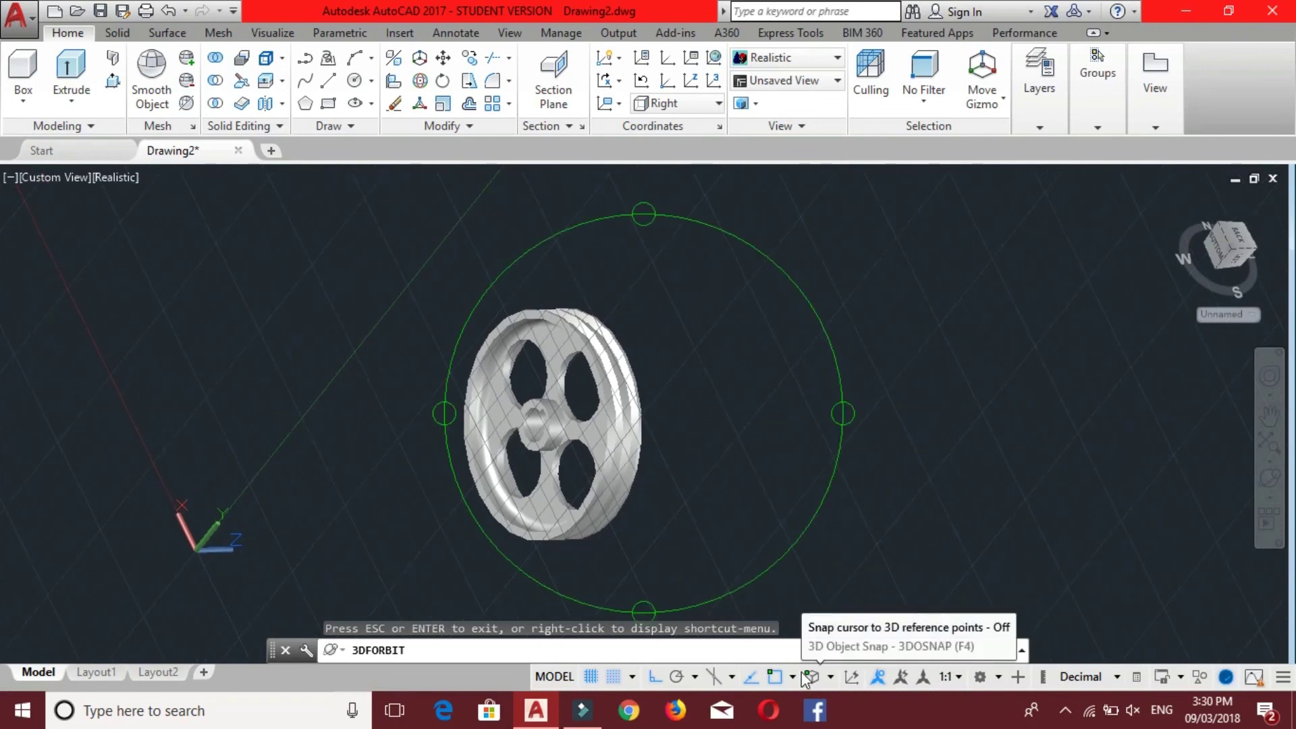